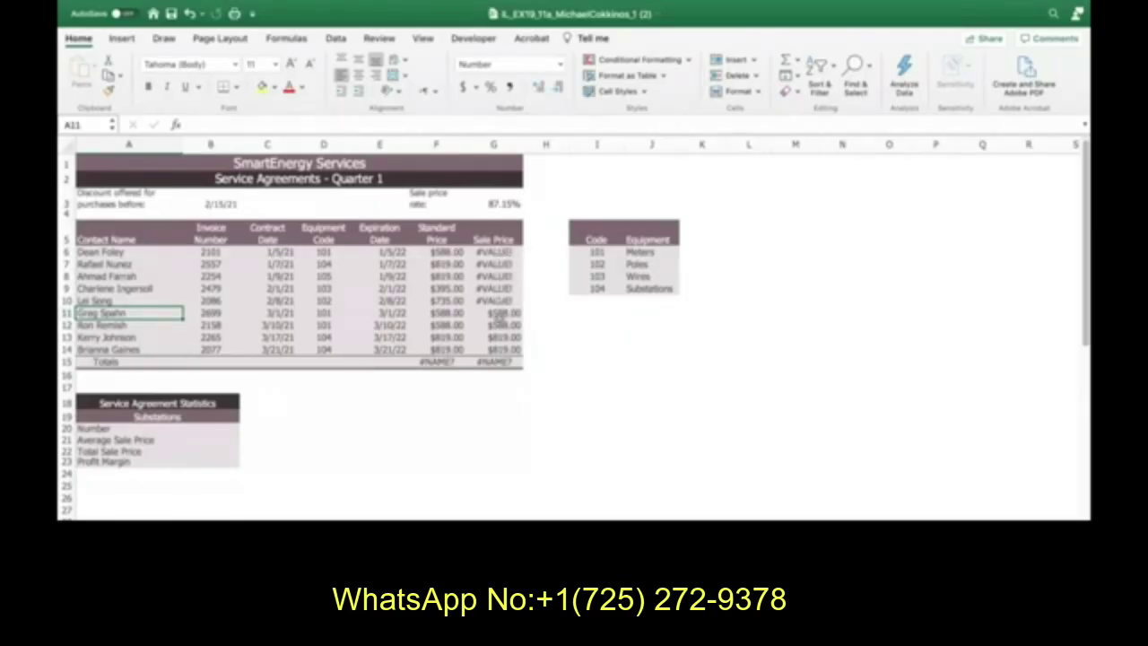
# - Examine the Sale Price formula in G6 with Error Checking and trace the error to its precedent cells
pyautogui.click(500, 315)
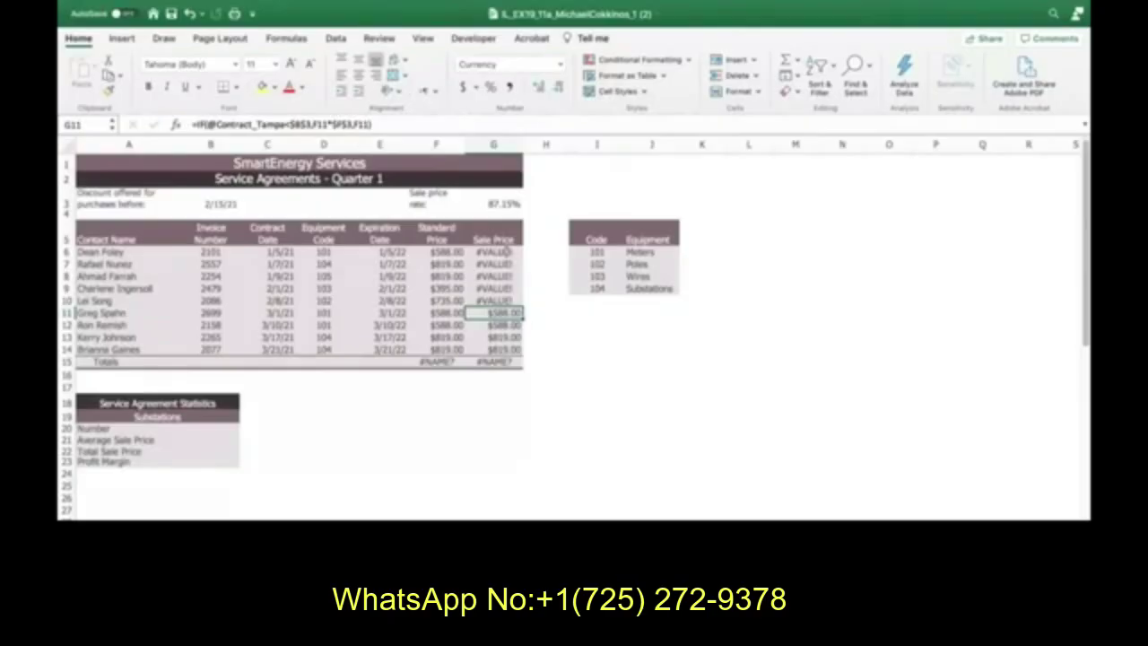
pyautogui.click(505, 252)
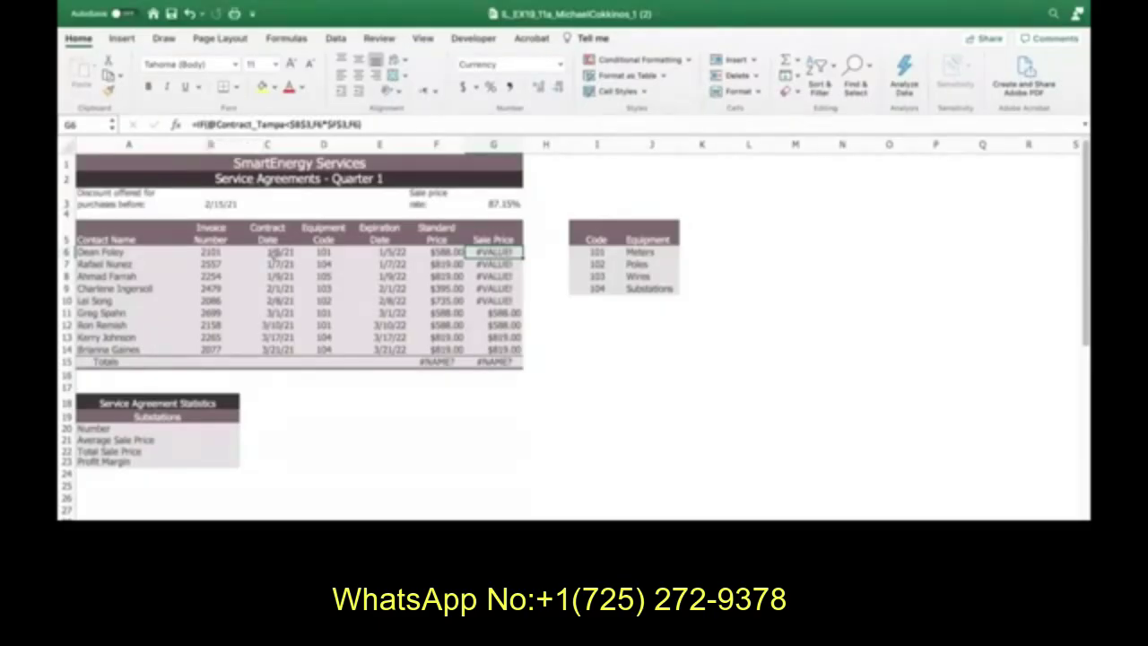
pyautogui.click(273, 254)
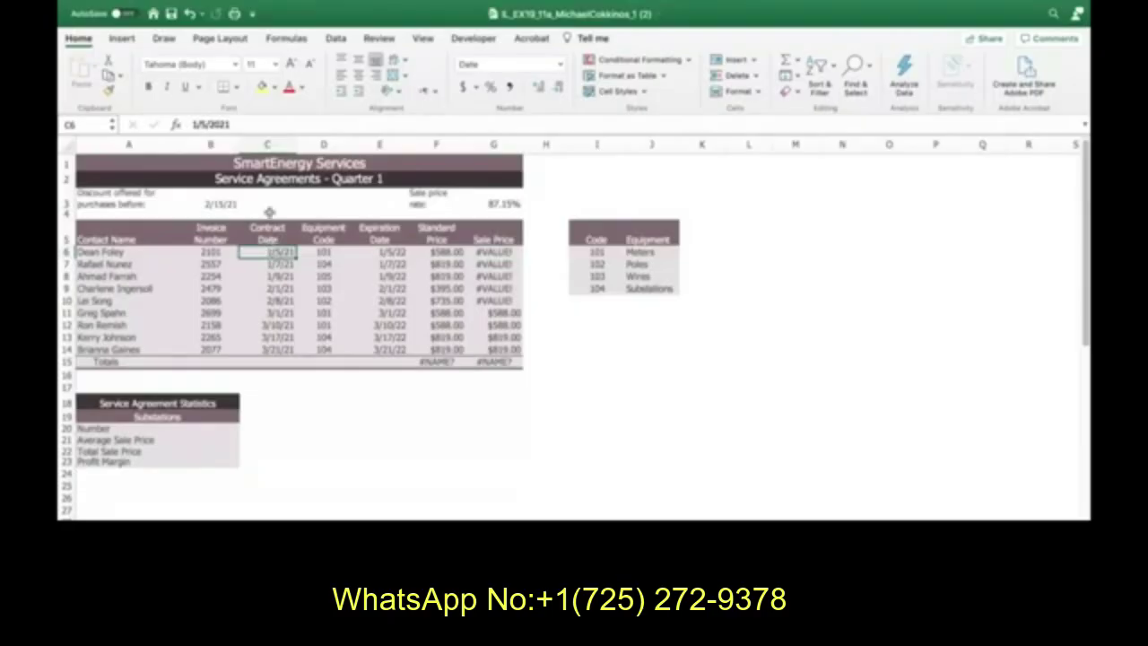
pyautogui.click(513, 255)
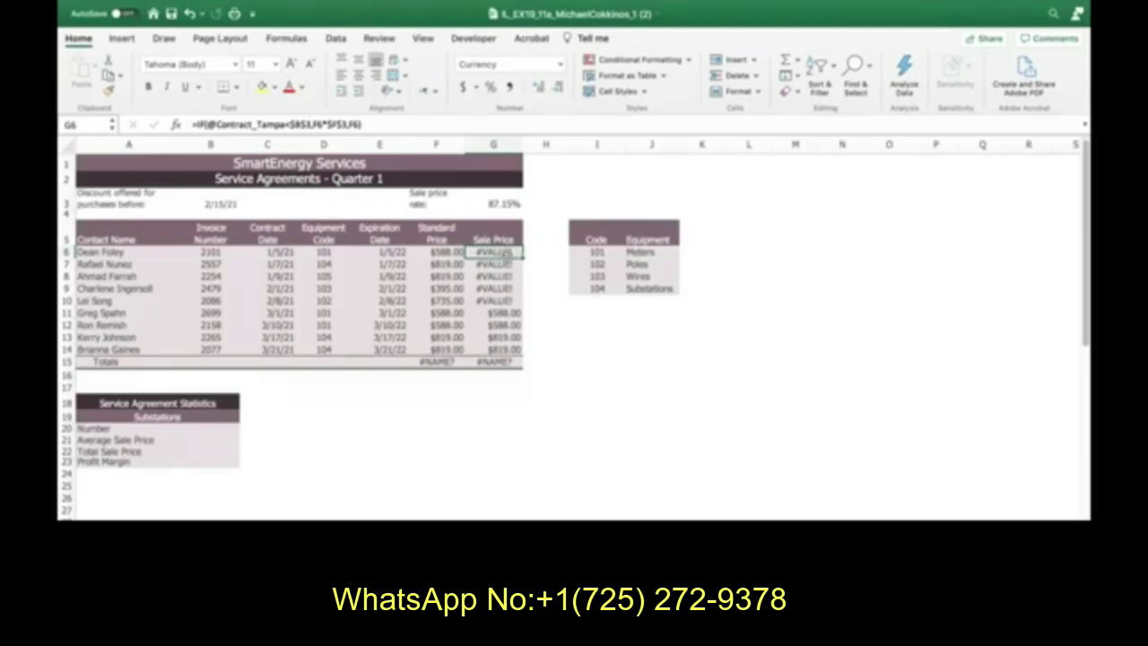
pyautogui.click(287, 39)
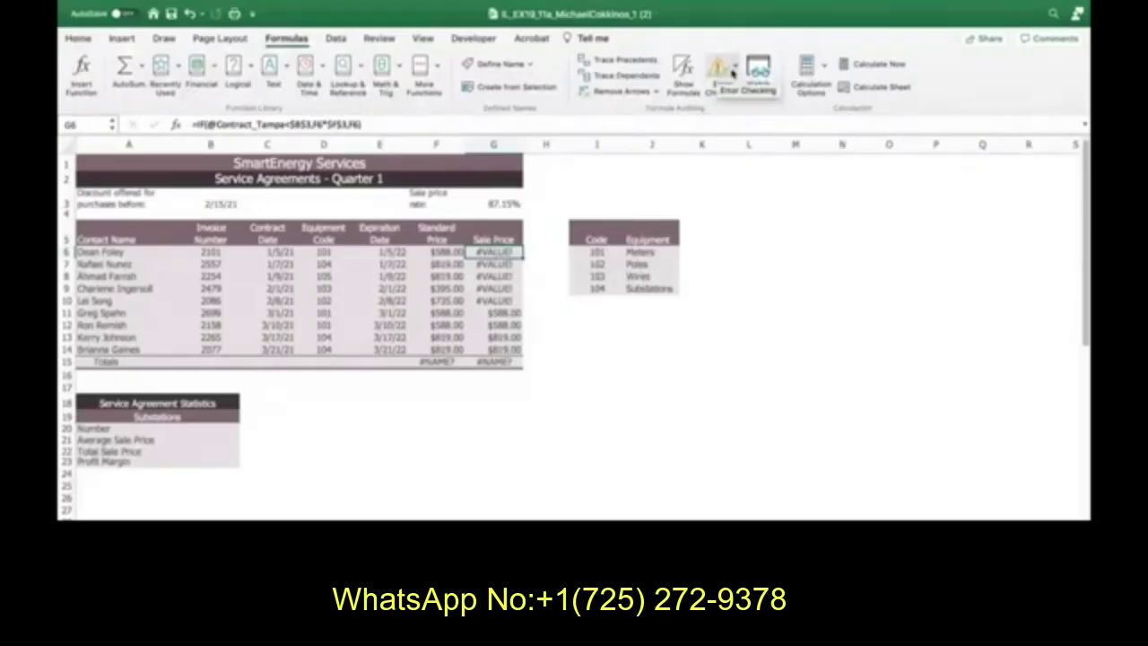
pyautogui.click(733, 68)
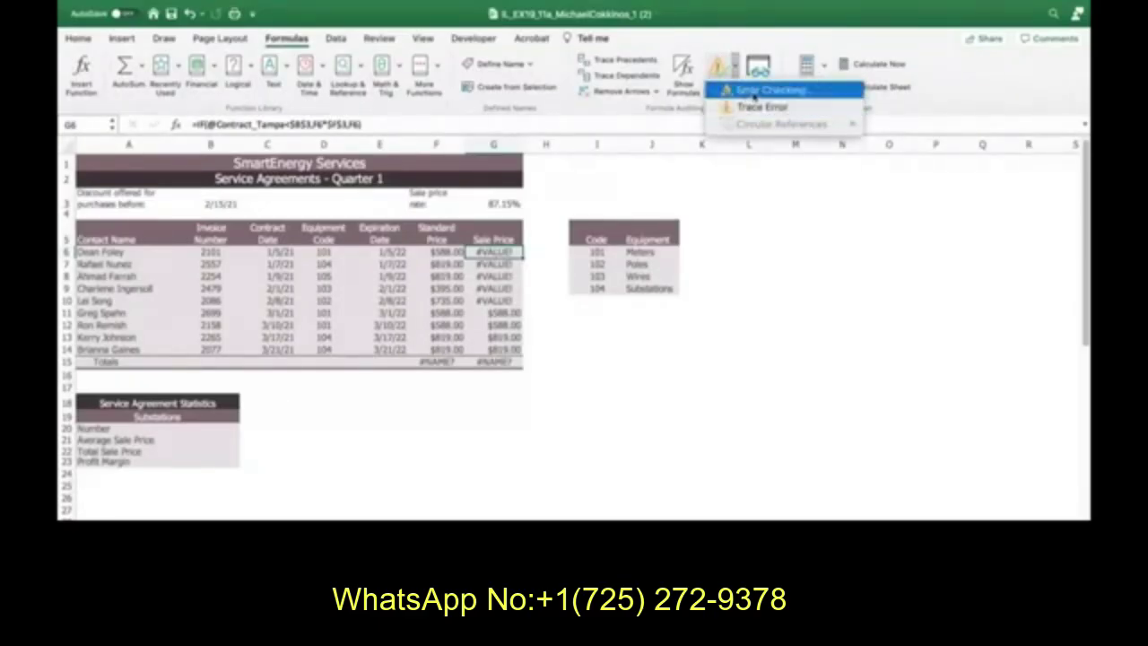
pyautogui.click(749, 93)
pyautogui.moveTo(623, 121); pyautogui.dragTo(794, 322)
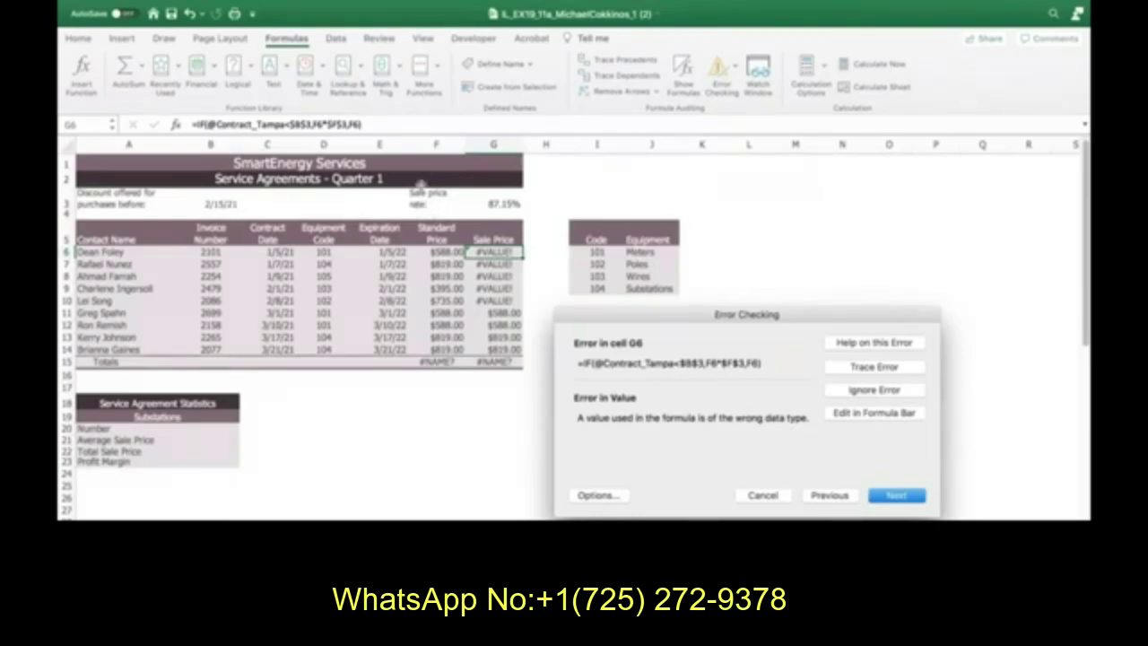
pyautogui.click(893, 368)
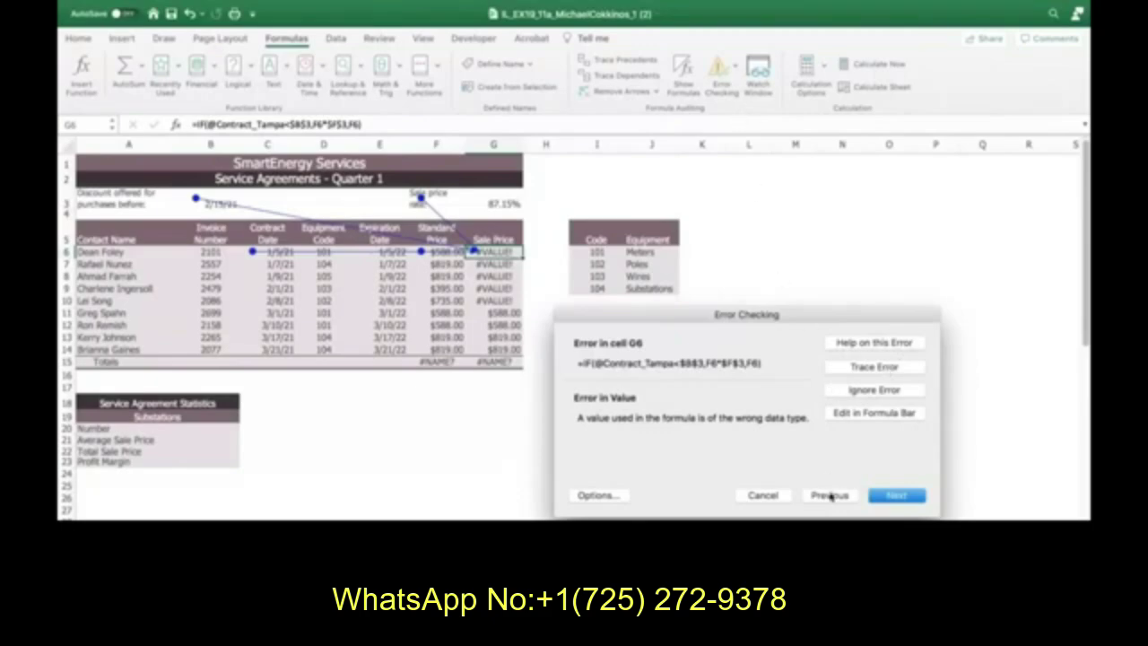
pyautogui.click(768, 499)
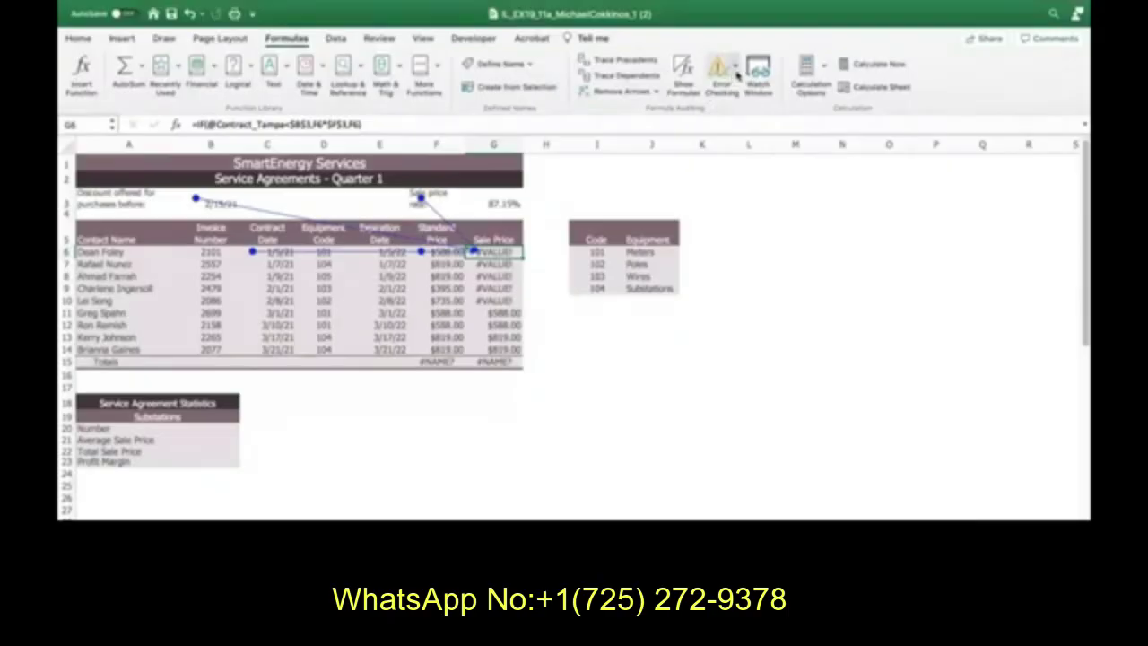
pyautogui.click(735, 79)
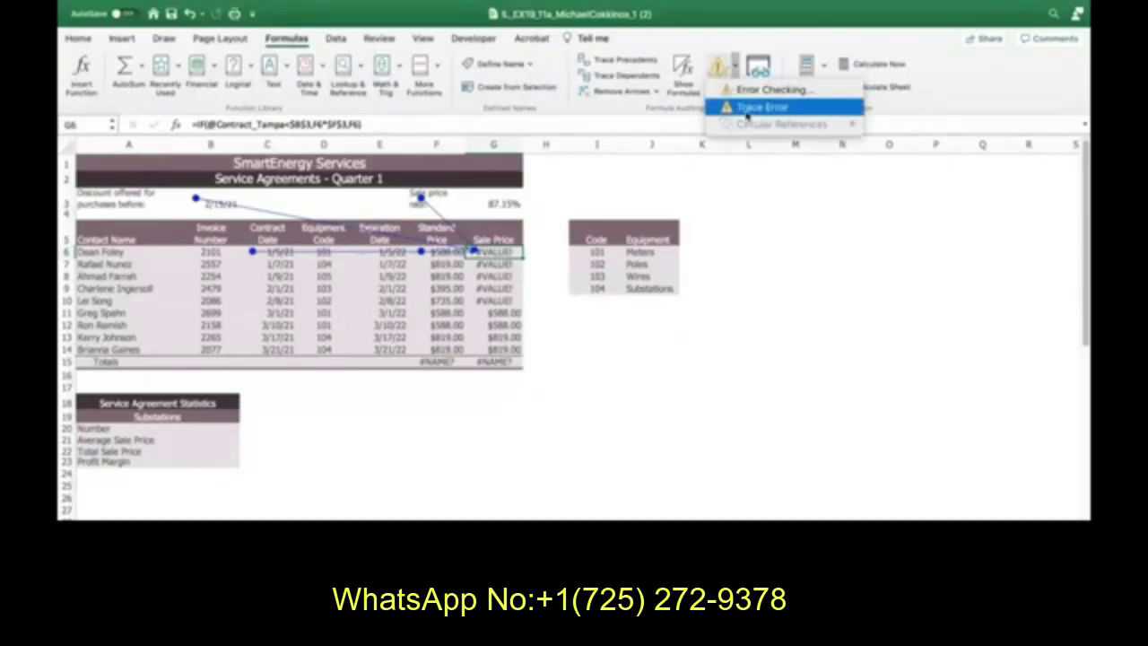
pyautogui.click(748, 93)
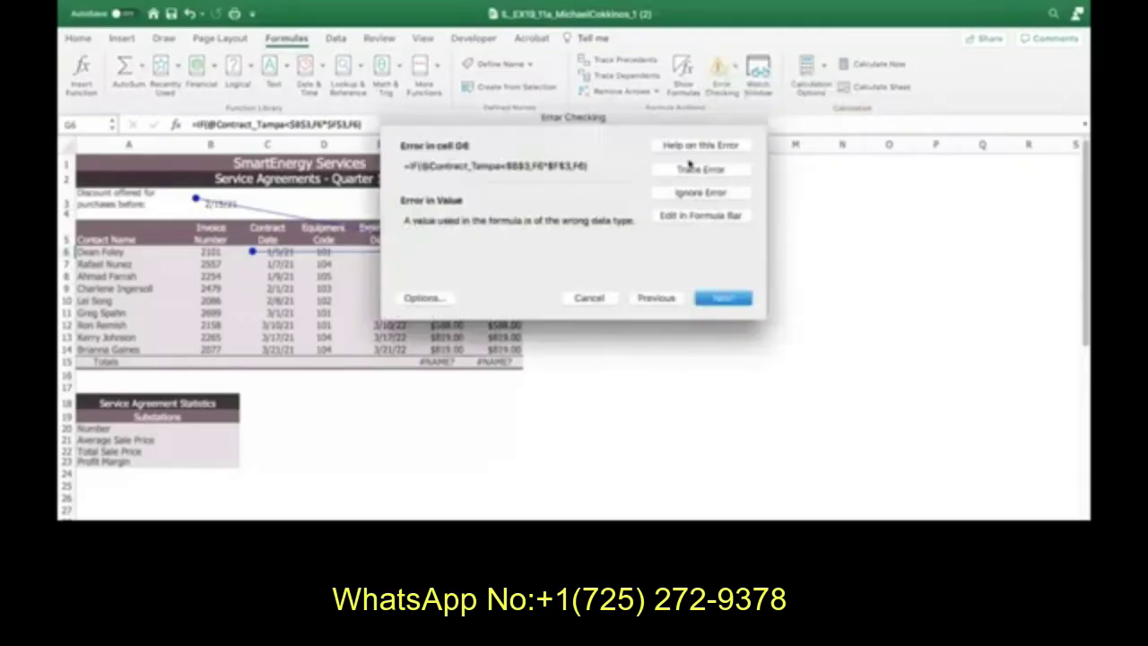
pyautogui.click(585, 300)
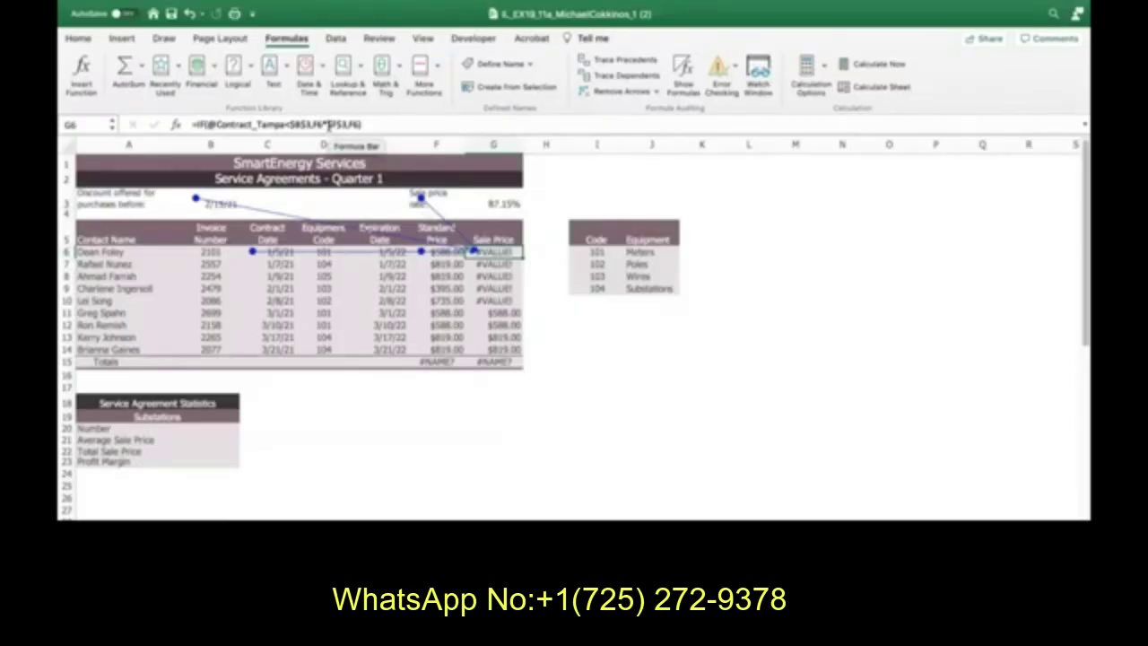
# - Change the sale rate reference in the G6 formula to $G$3 and fill the formula down through G14
pyautogui.moveTo(328, 124); pyautogui.dragTo(348, 126)
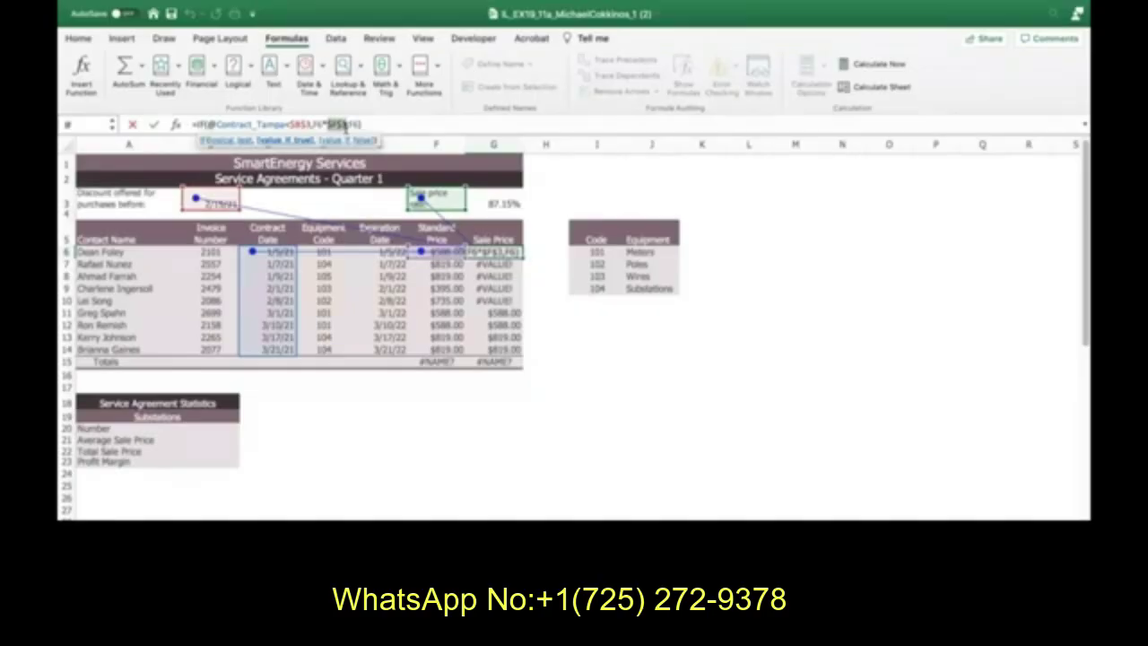
pyautogui.write('$g$3')
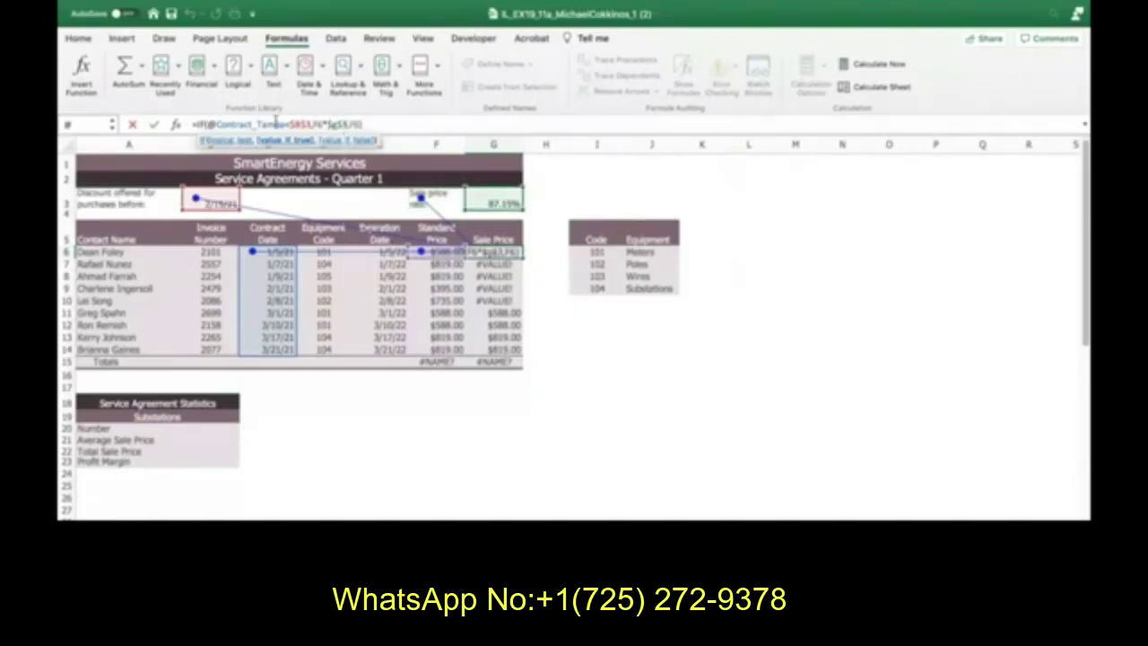
pyautogui.click(154, 126)
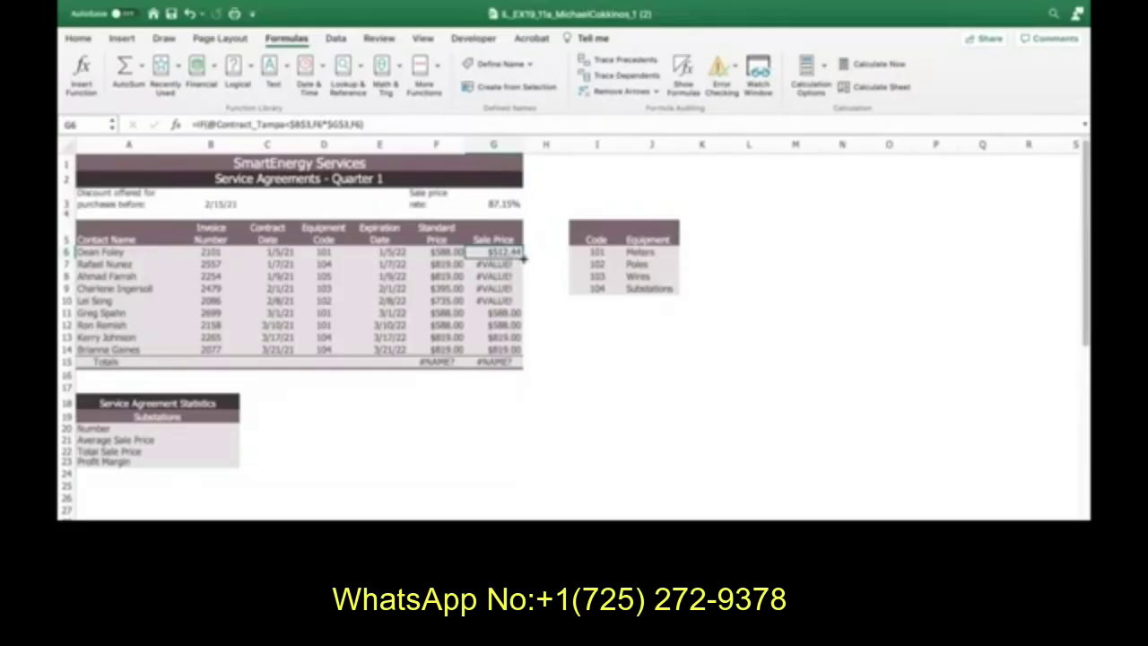
pyautogui.moveTo(522, 258); pyautogui.dragTo(526, 353)
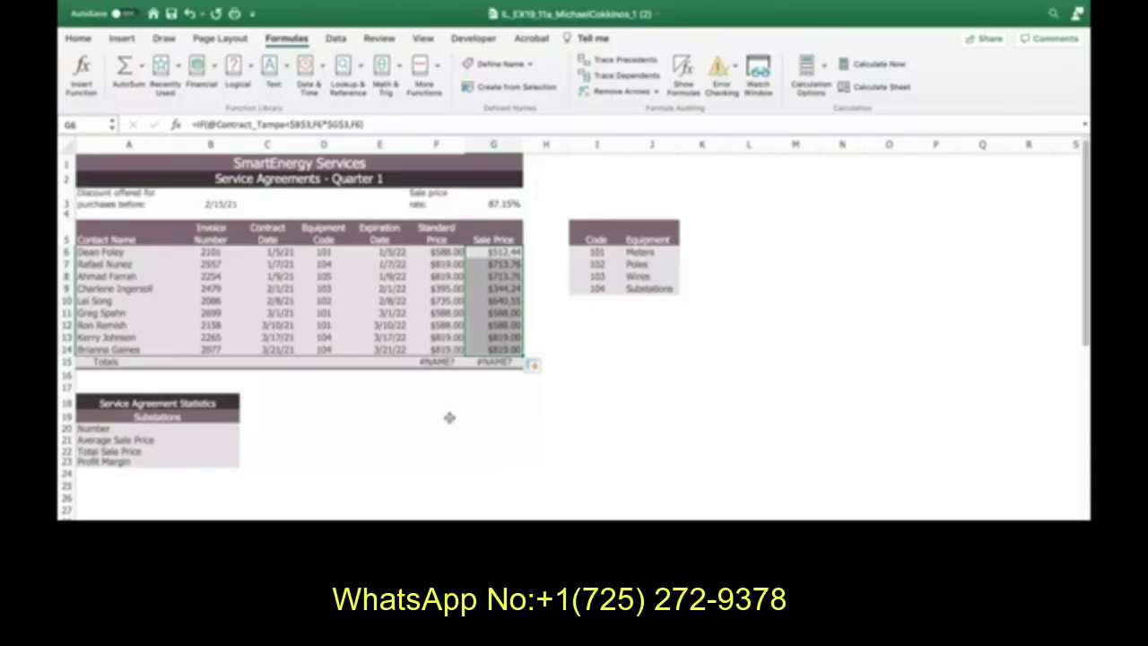
# - Run Error Checking on the Totals cell F15 and correct its function name to SUM, declining the suggested formula variation
pyautogui.click(436, 361)
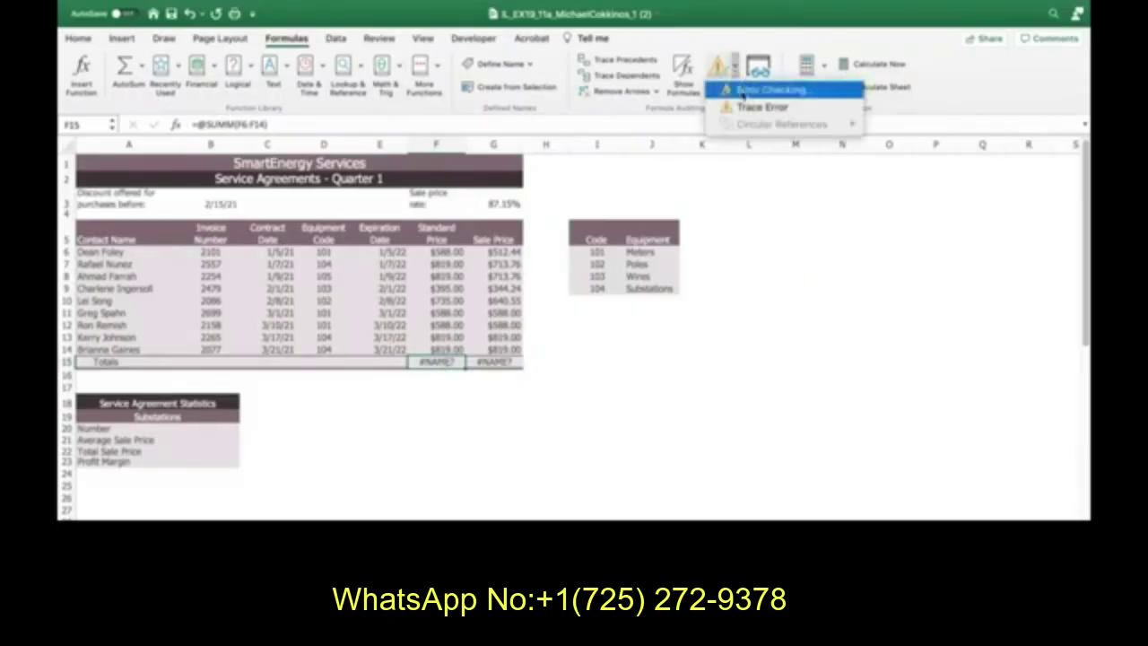
pyautogui.click(769, 90)
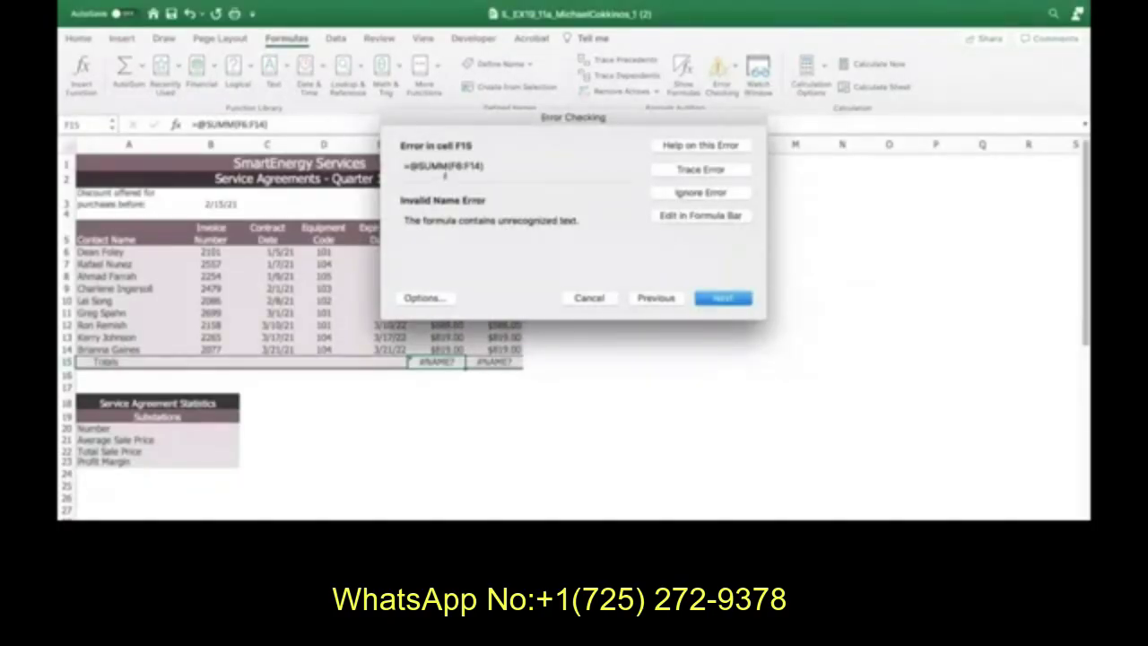
pyautogui.click(592, 298)
pyautogui.click(226, 124)
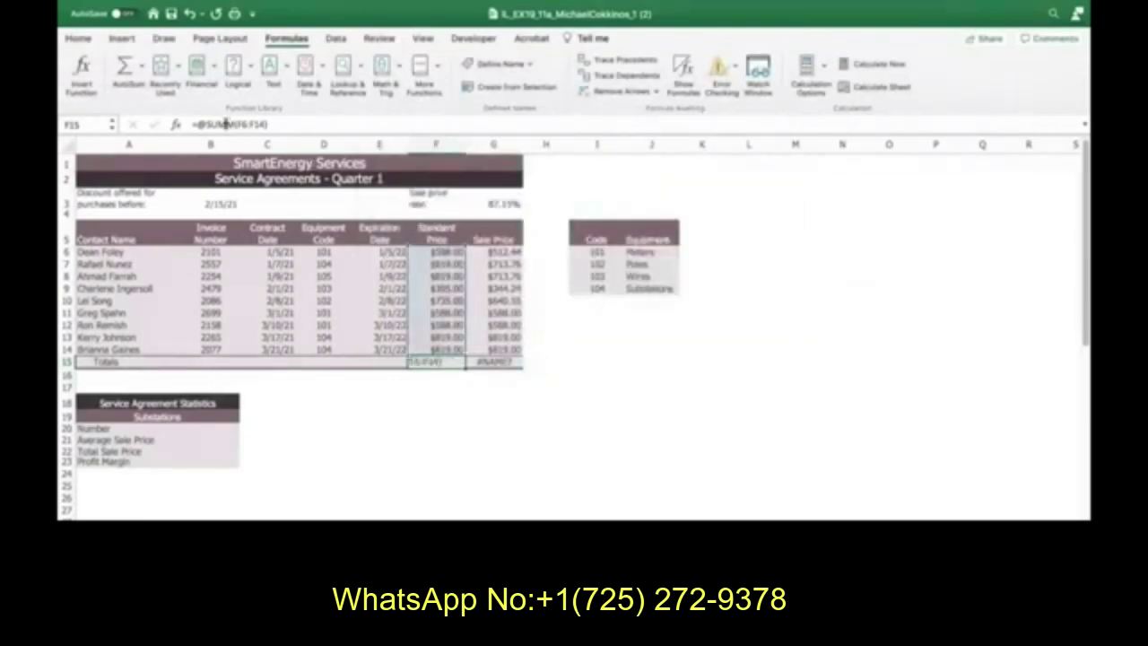
pyautogui.press('BackSpace')
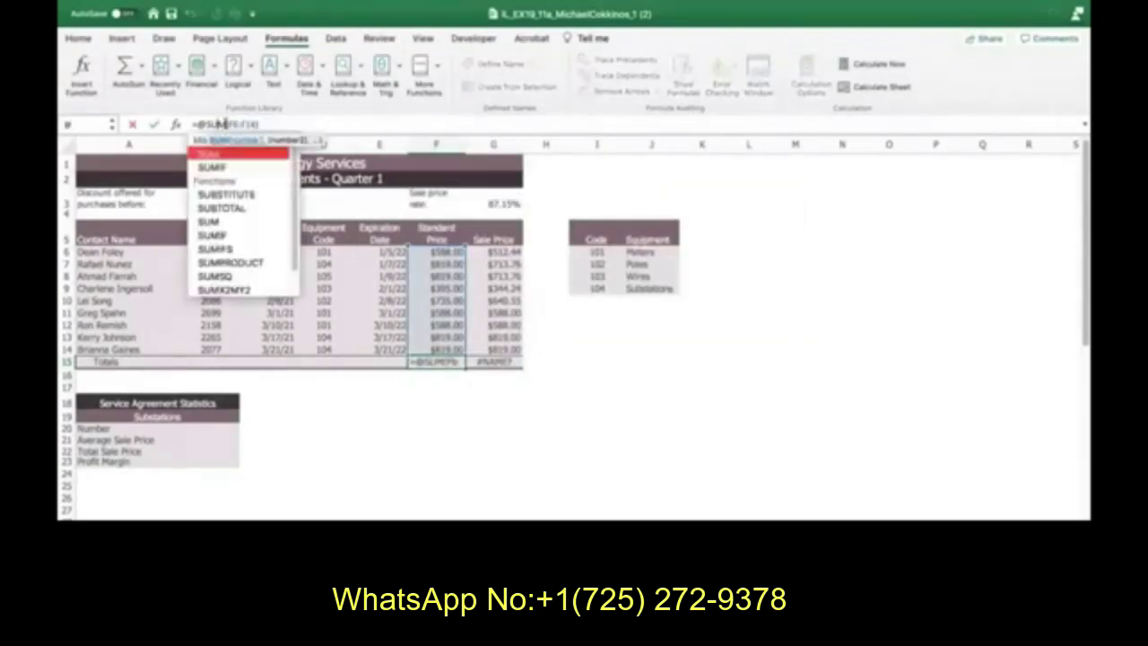
pyautogui.click(153, 125)
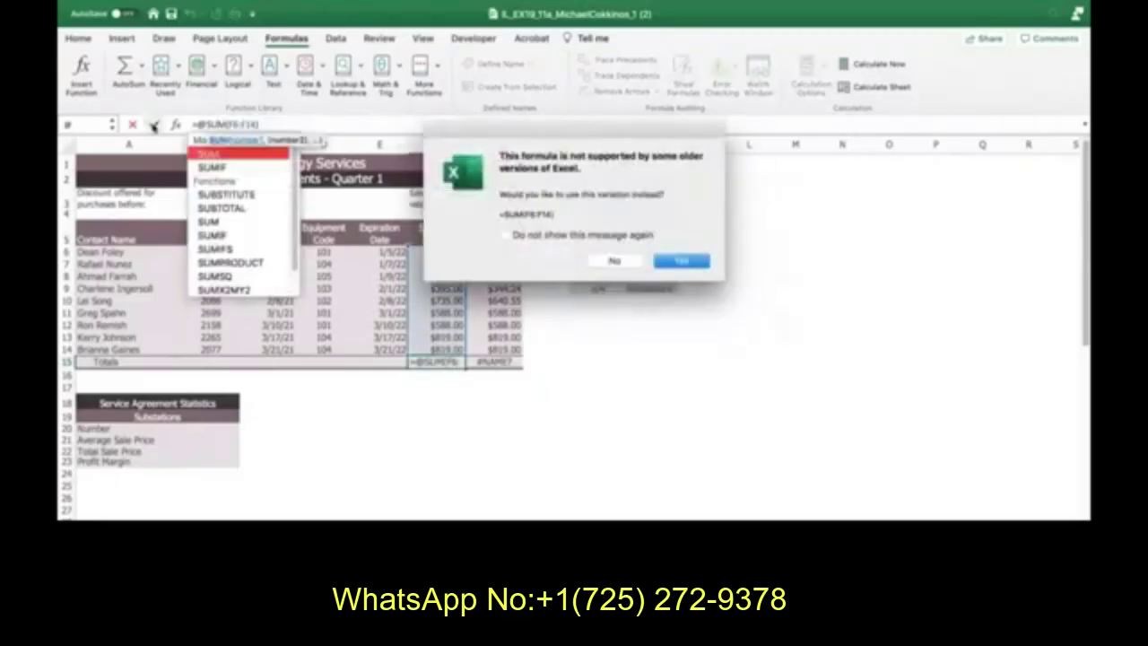
pyautogui.click(621, 263)
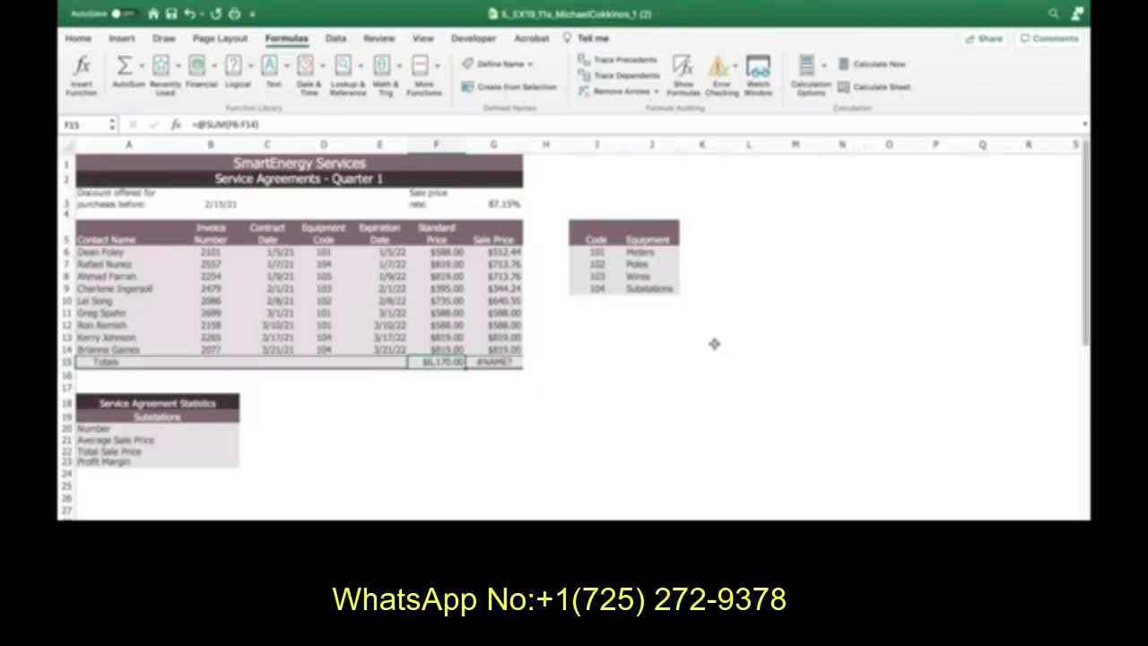
# - View the list of allowed equipment codes for cell D6 without changing its value
pyautogui.click(330, 255)
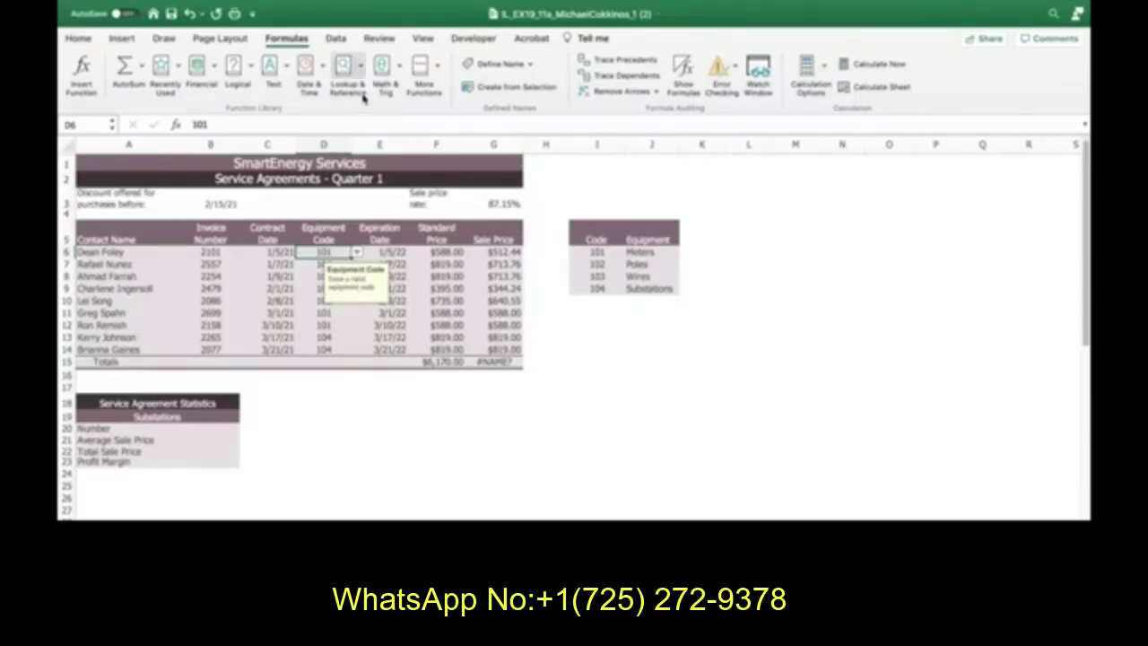
pyautogui.click(337, 40)
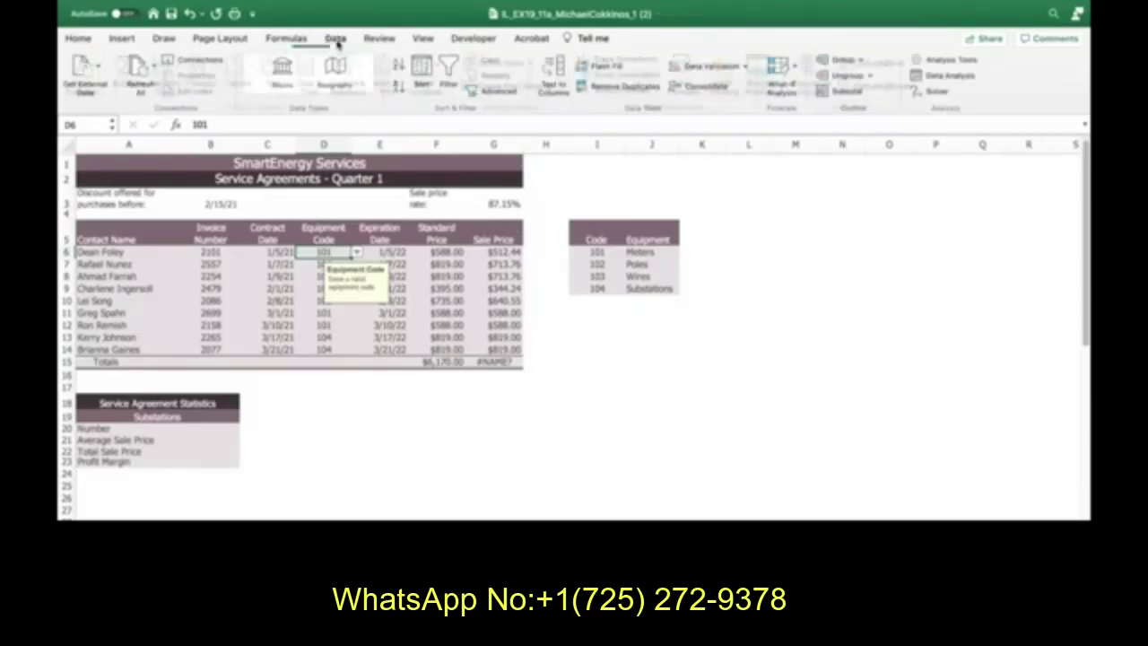
pyautogui.click(746, 68)
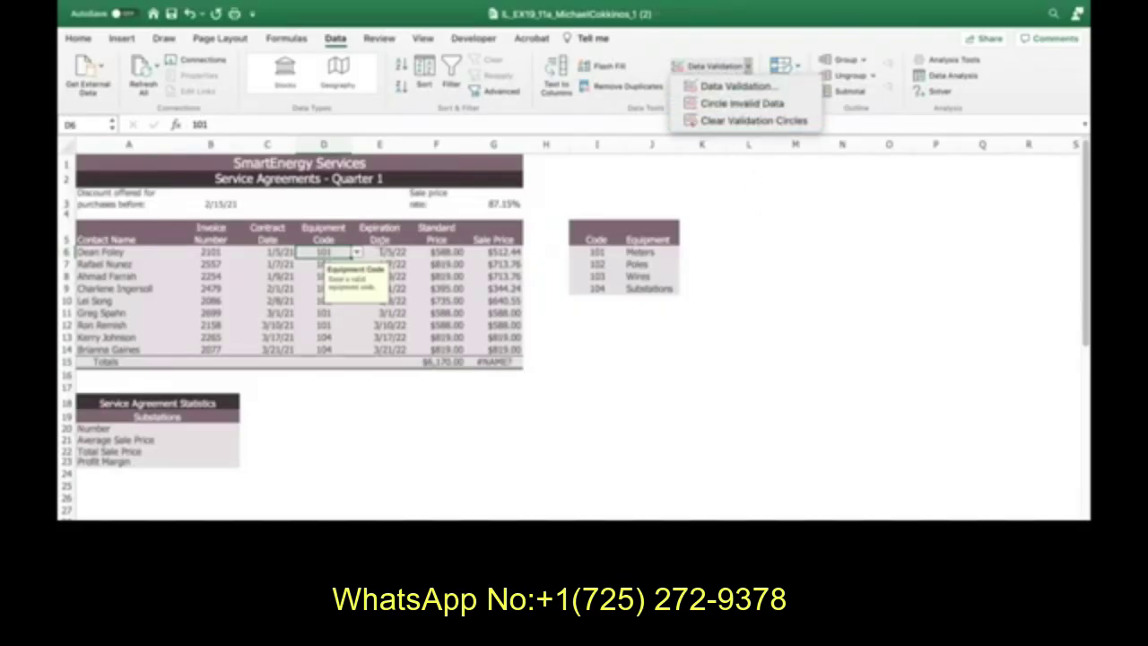
pyautogui.click(357, 255)
pyautogui.click(358, 255)
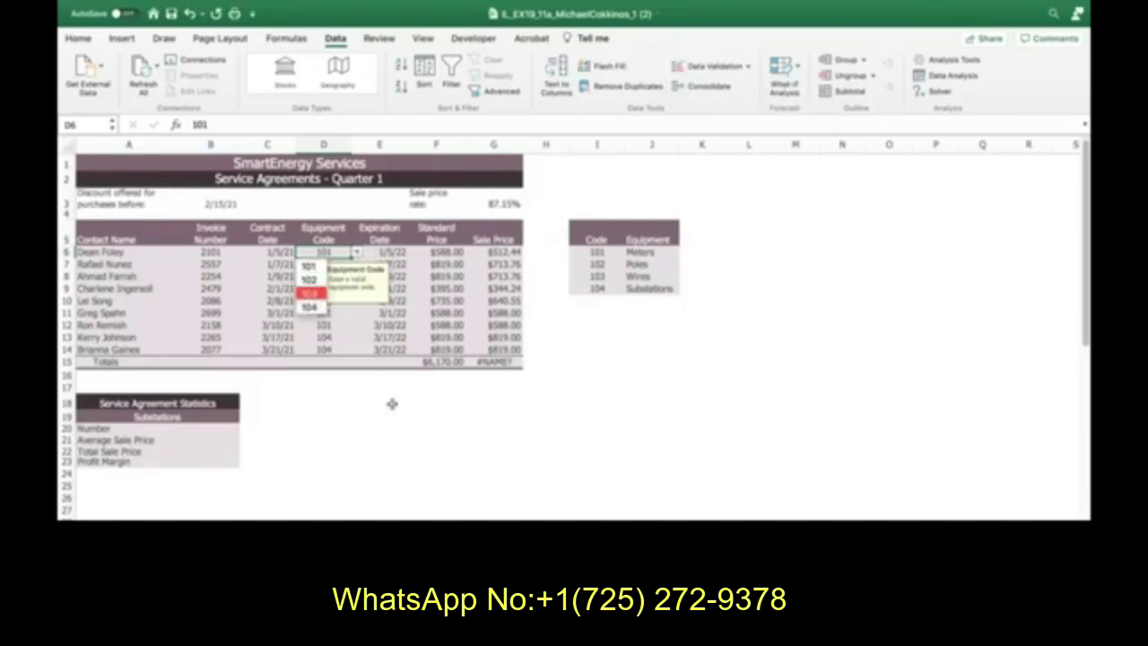
pyautogui.press('Escape')
# - Circle the invalid data among the equipment codes in D6:D14 and select the circled cell D8
pyautogui.moveTo(310, 252); pyautogui.dragTo(324, 350)
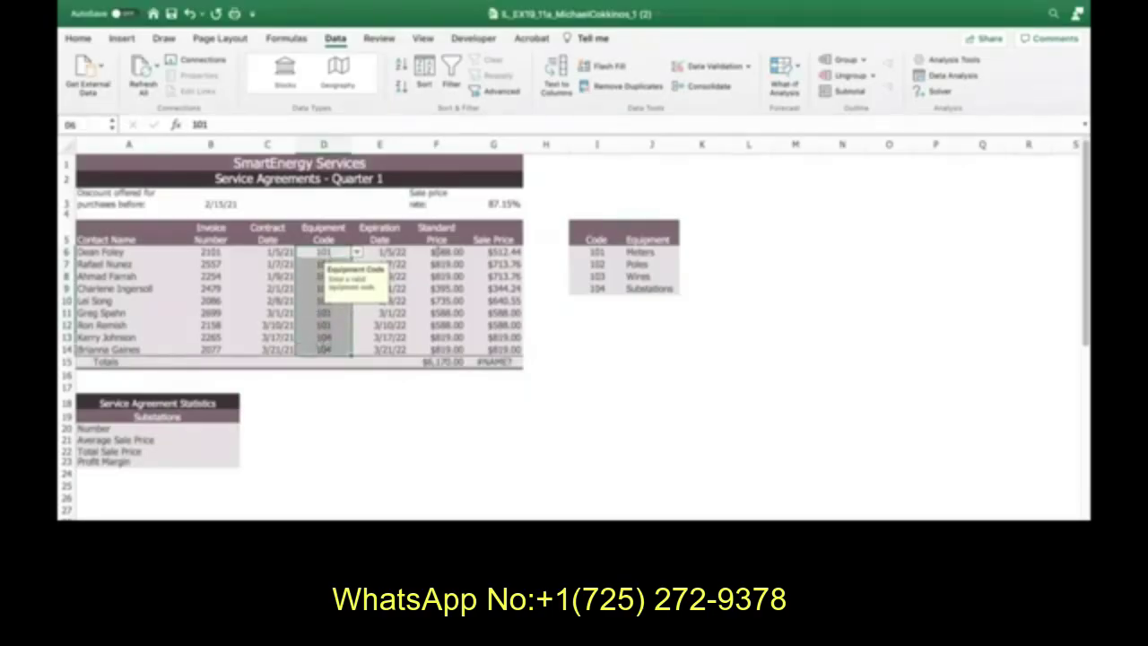
pyautogui.click(747, 67)
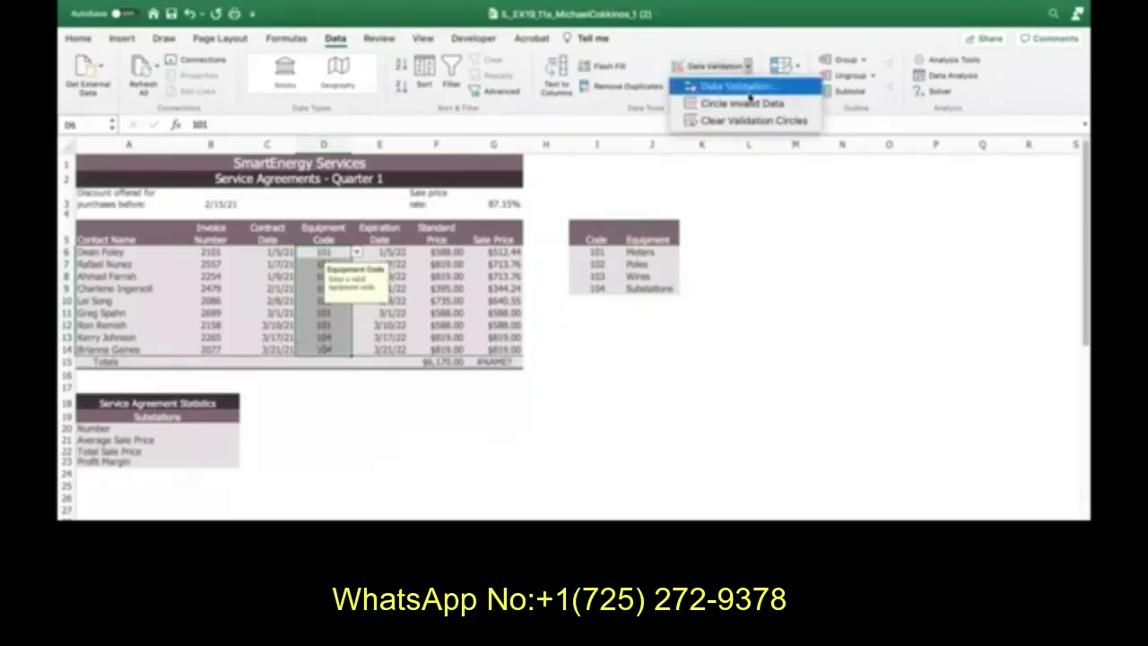
pyautogui.click(744, 103)
pyautogui.click(749, 335)
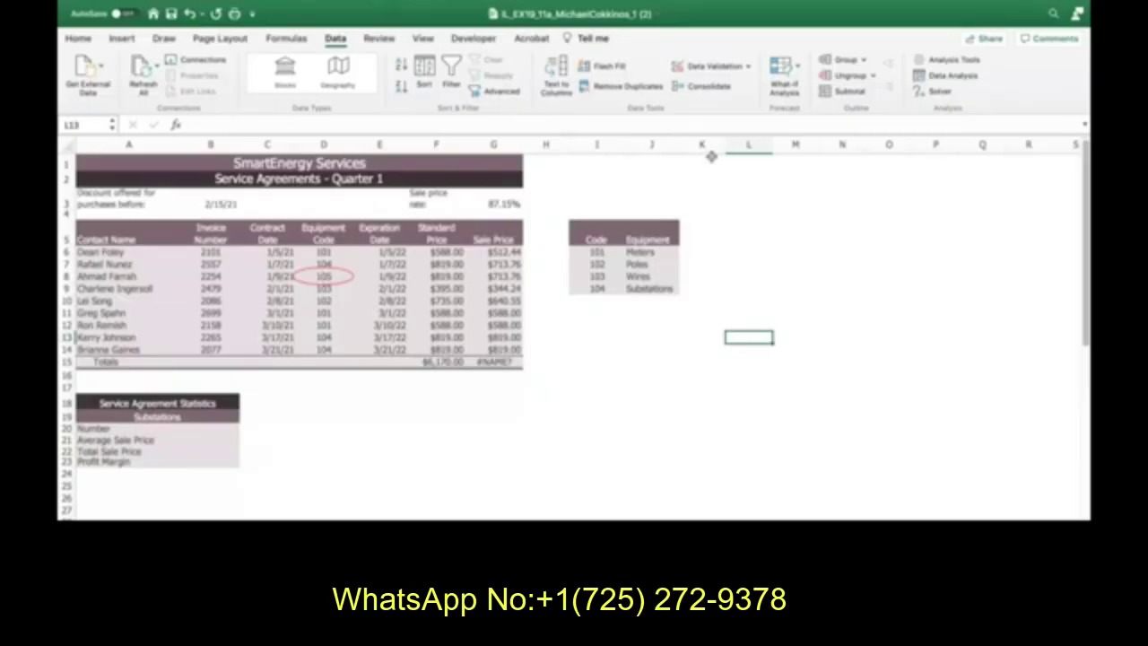
pyautogui.click(329, 276)
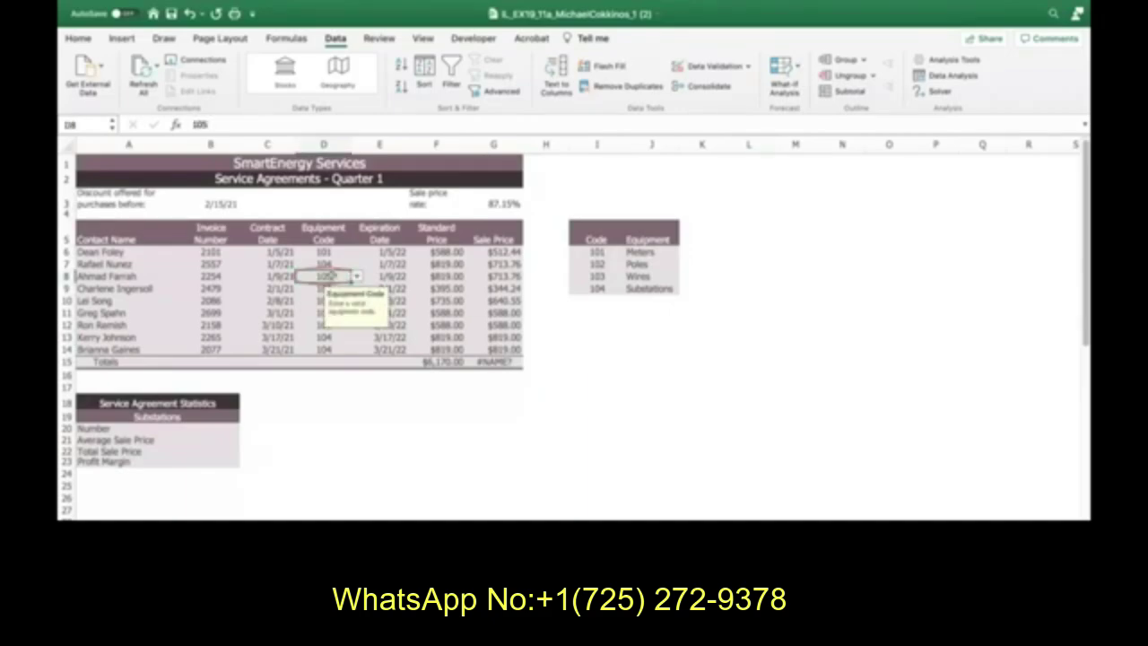
# - Select the equipment codes in D6:D14 and view the list of allowed codes
pyautogui.moveTo(189, 34)
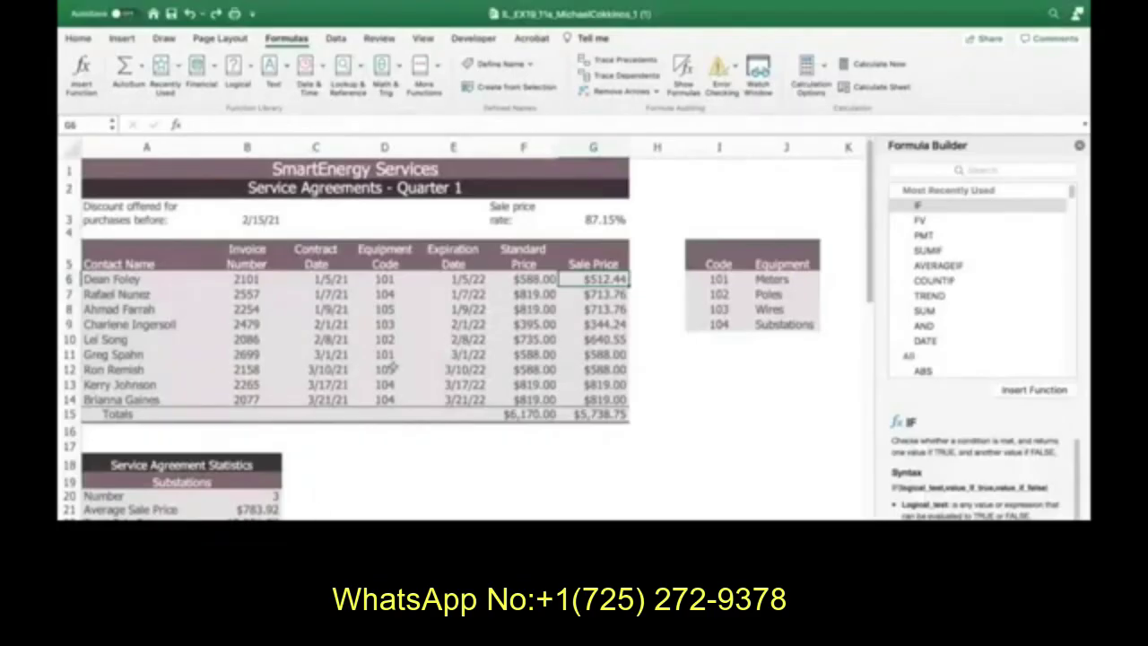
pyautogui.moveTo(387, 280); pyautogui.dragTo(385, 399)
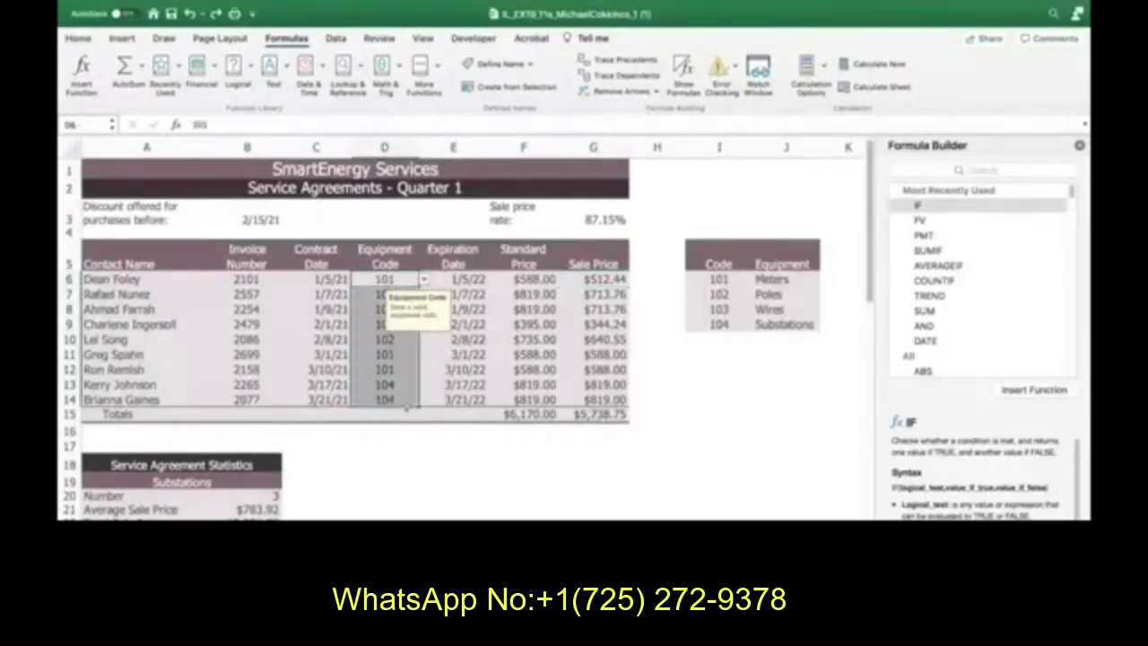
pyautogui.click(427, 280)
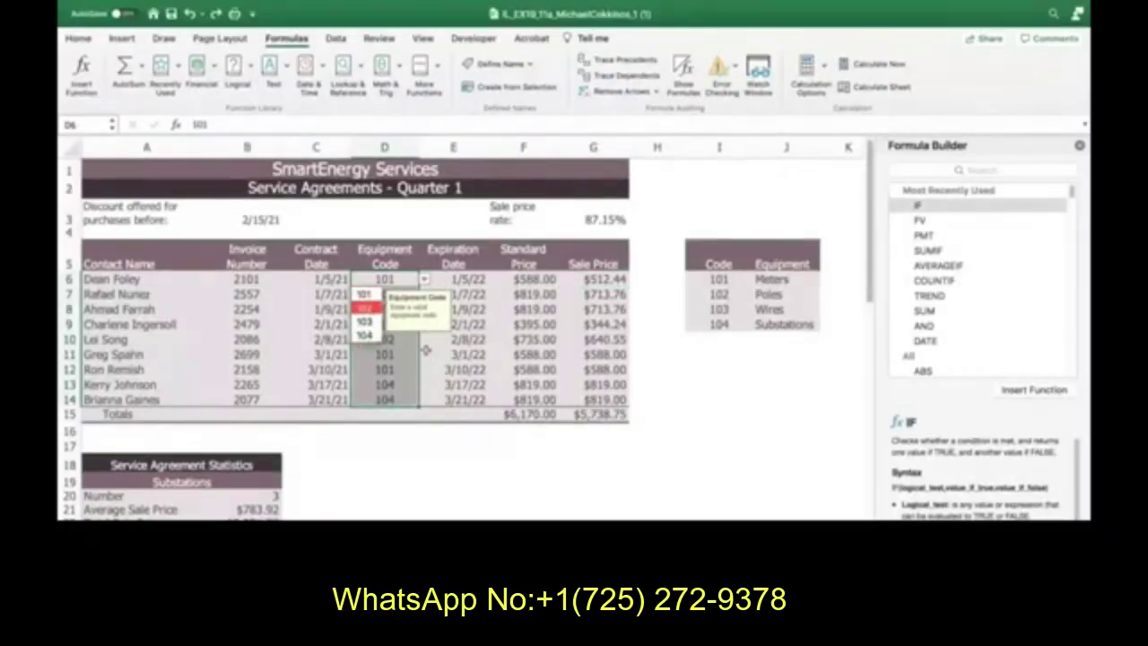
pyautogui.click(735, 72)
pyautogui.click(734, 72)
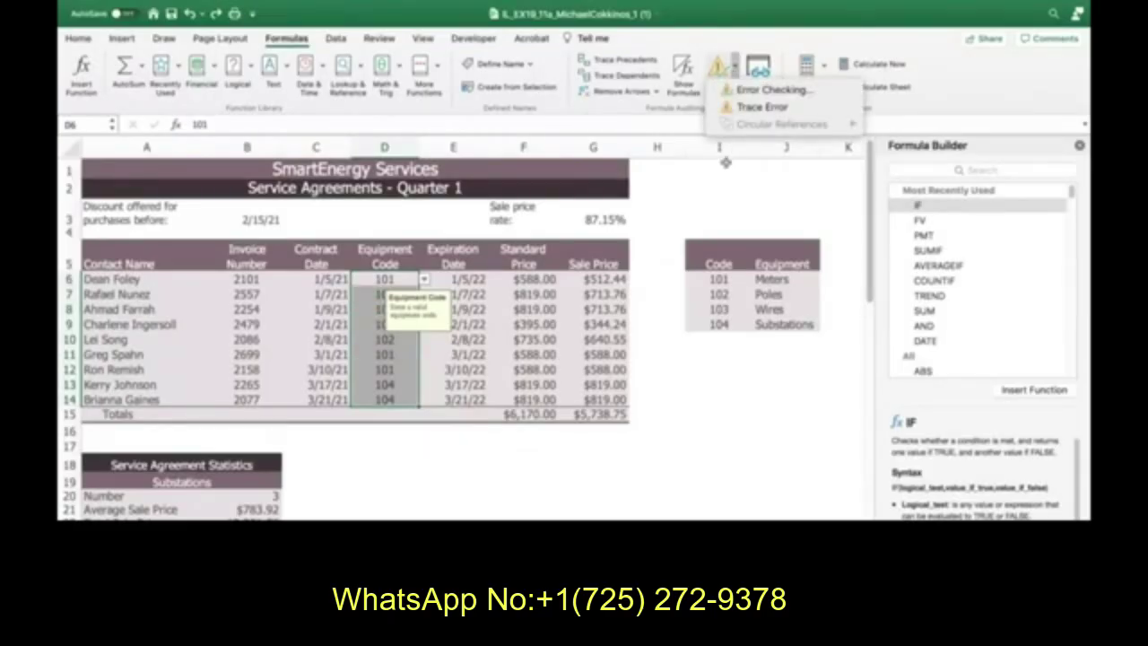
pyautogui.click(730, 223)
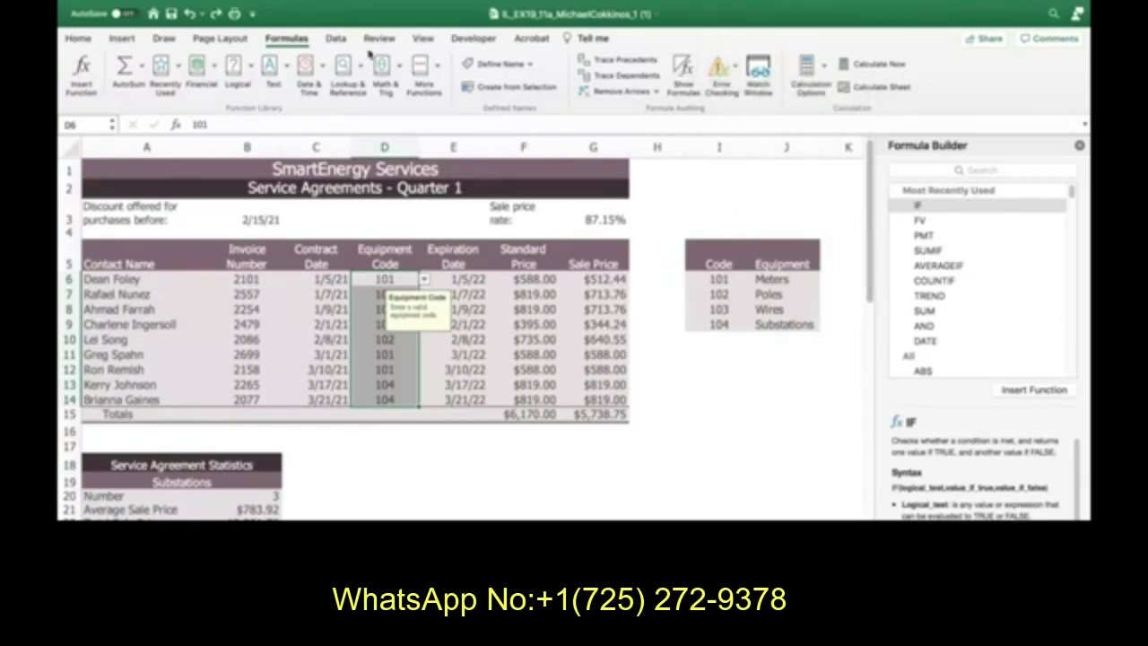
# - Circle the invalid data among the equipment codes in D6:D14
pyautogui.click(335, 38)
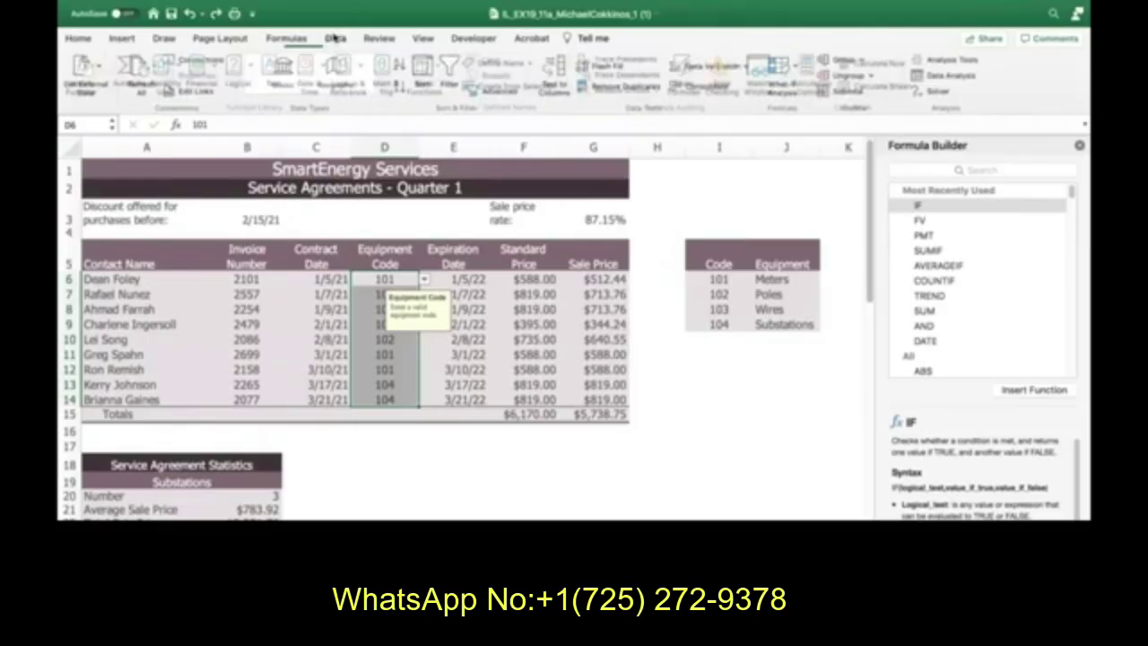
pyautogui.click(747, 69)
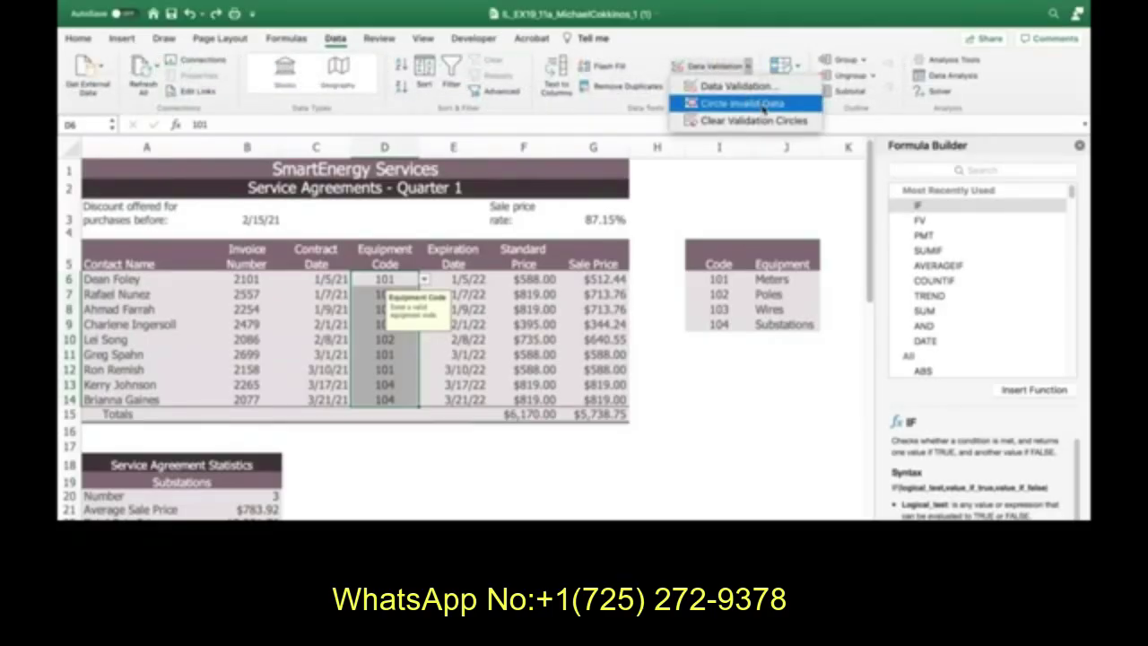
pyautogui.click(763, 106)
pyautogui.click(494, 446)
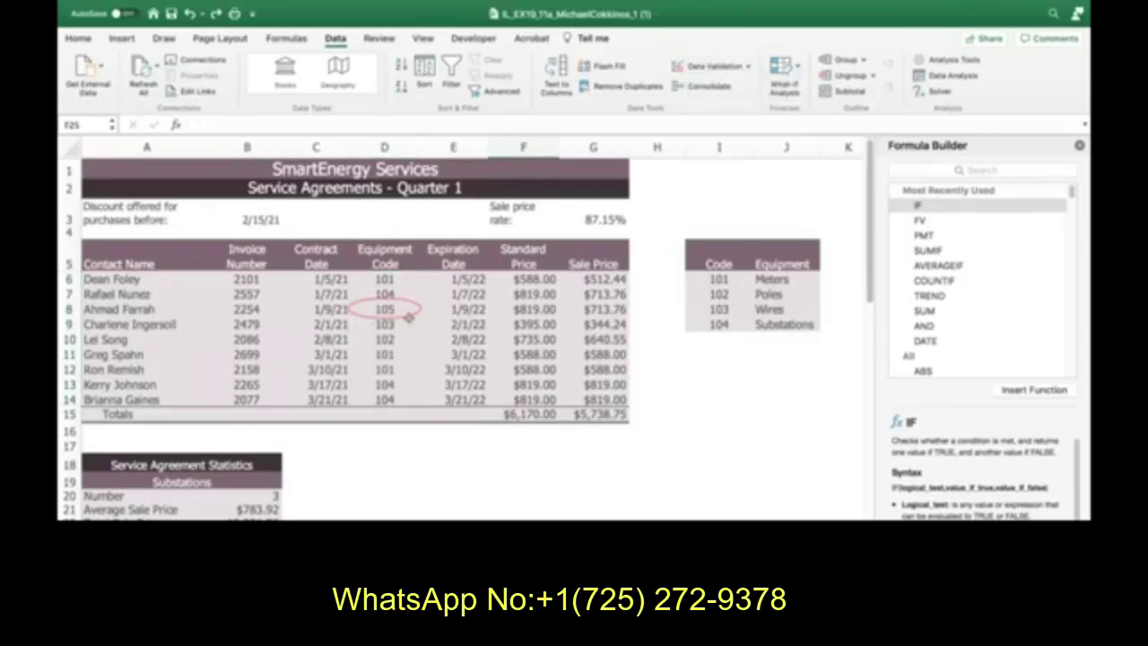
# - Replace the circled equipment code in cell D8 with 104
pyautogui.click(391, 309)
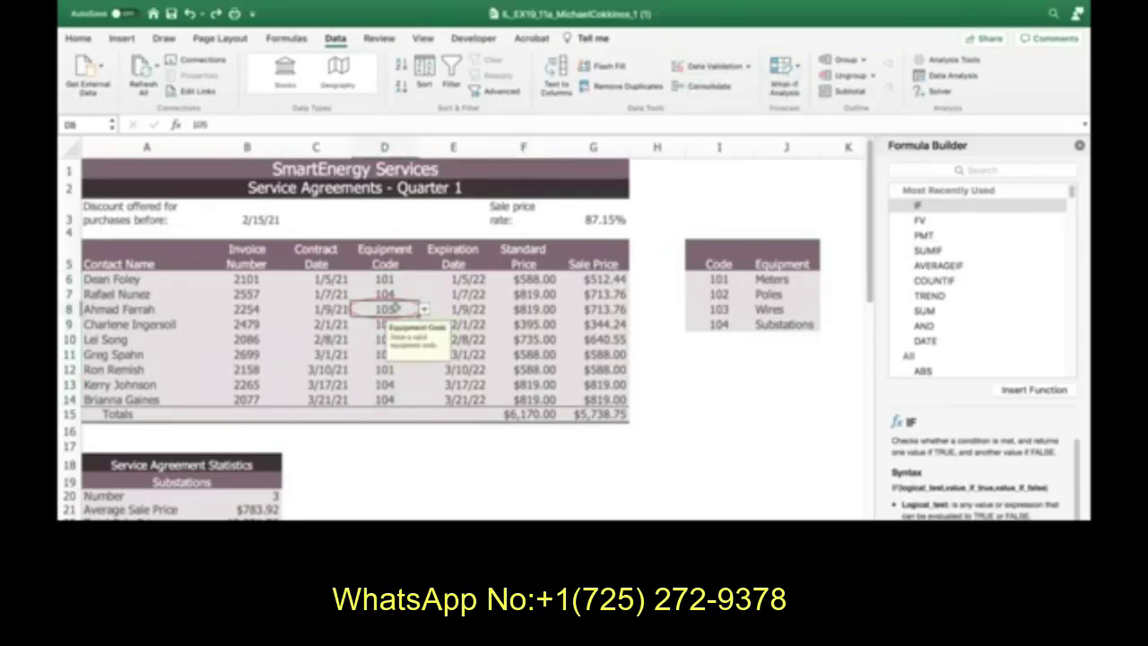
pyautogui.doubleClick(199, 124)
pyautogui.write('1')
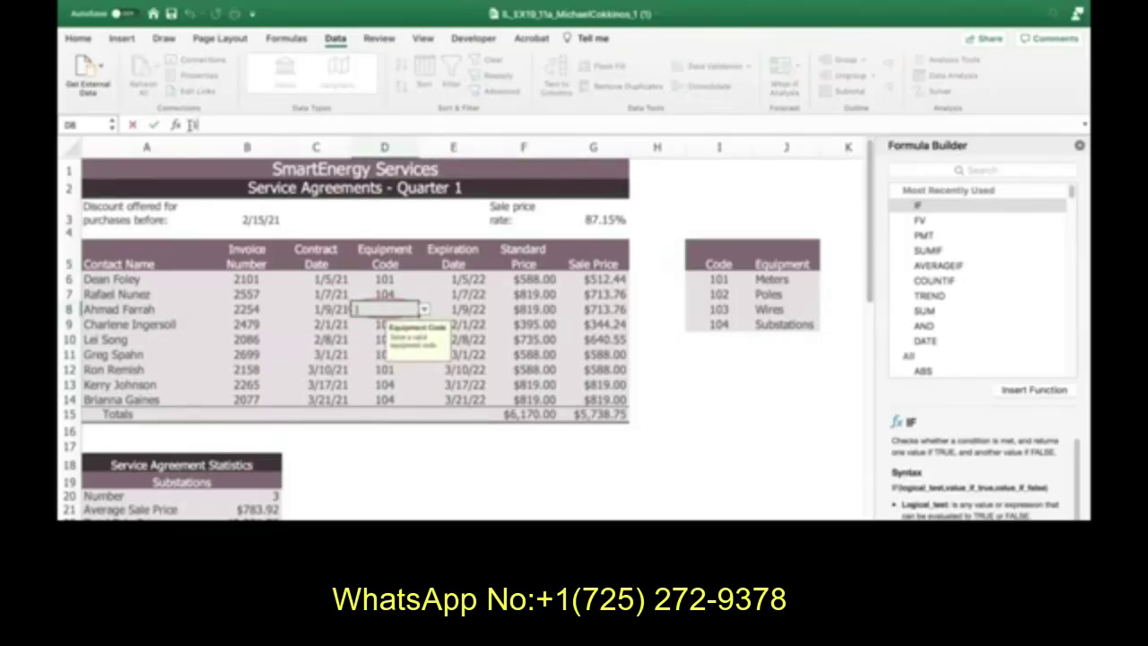
pyautogui.write('04')
pyautogui.click(153, 125)
pyautogui.click(451, 508)
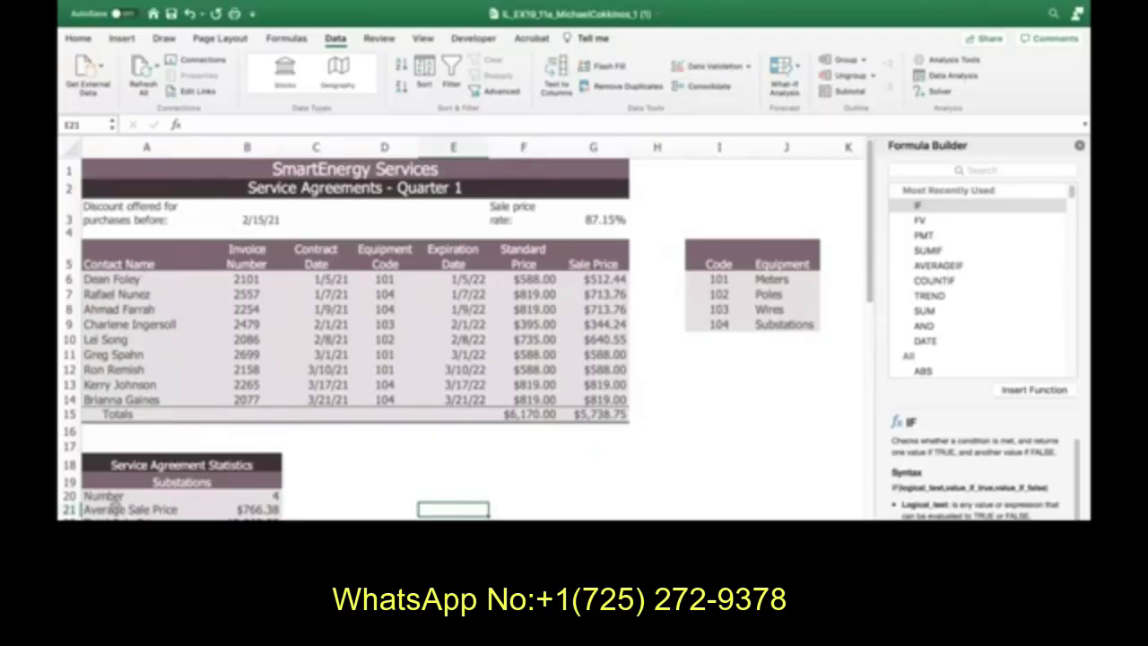
# - Clear the existing formulas in column B of the Service Agreement Statistics table, from B20 down
pyautogui.moveTo(274, 498); pyautogui.dragTo(273, 523)
pyautogui.rightClick(272, 508)
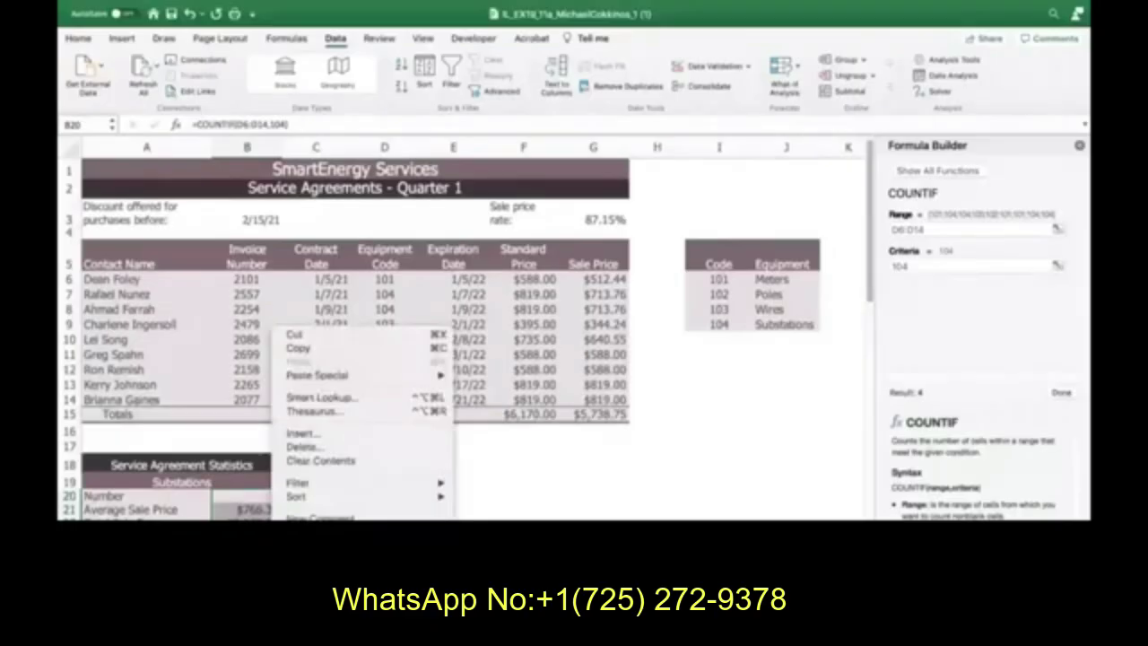
pyautogui.click(323, 460)
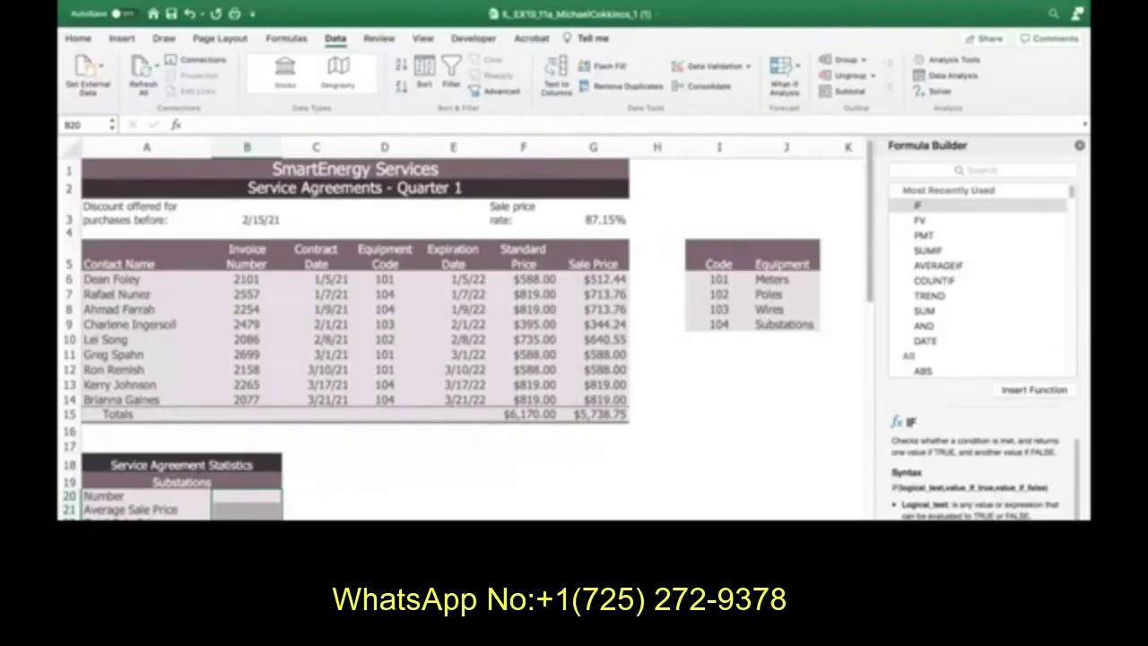
# - Enter a COUNTIF formula in B20 that counts the equipment codes in D6:D14 equal to 104
pyautogui.scroll(3, 463, 328)
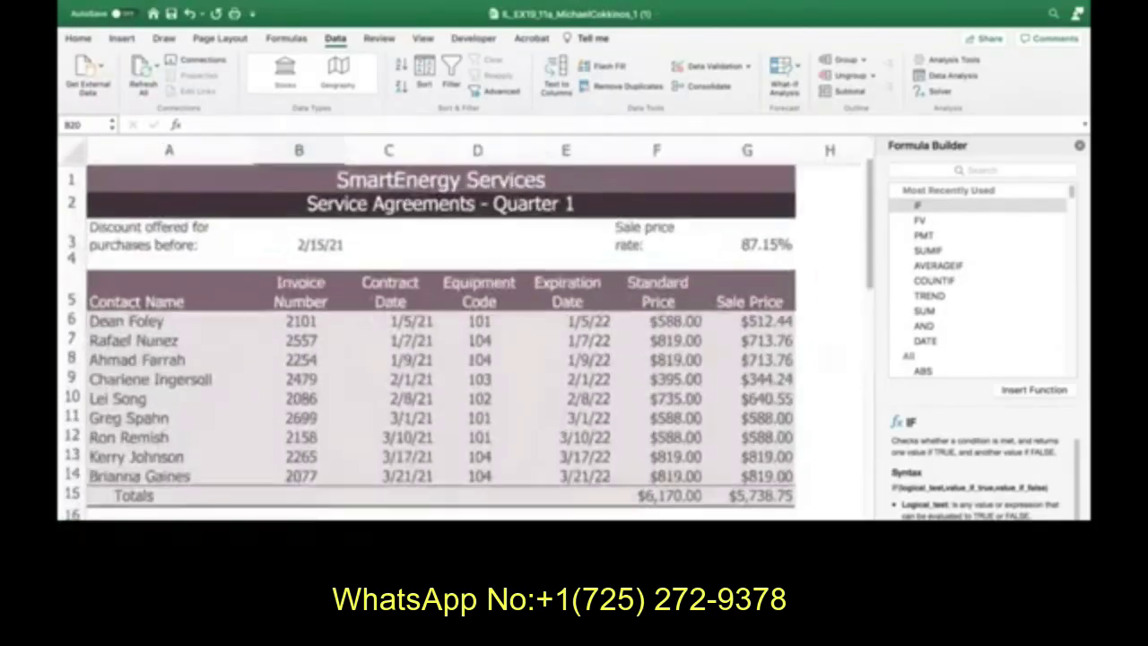
pyautogui.scroll(-4, 463, 328)
pyautogui.scroll(1, 463, 328)
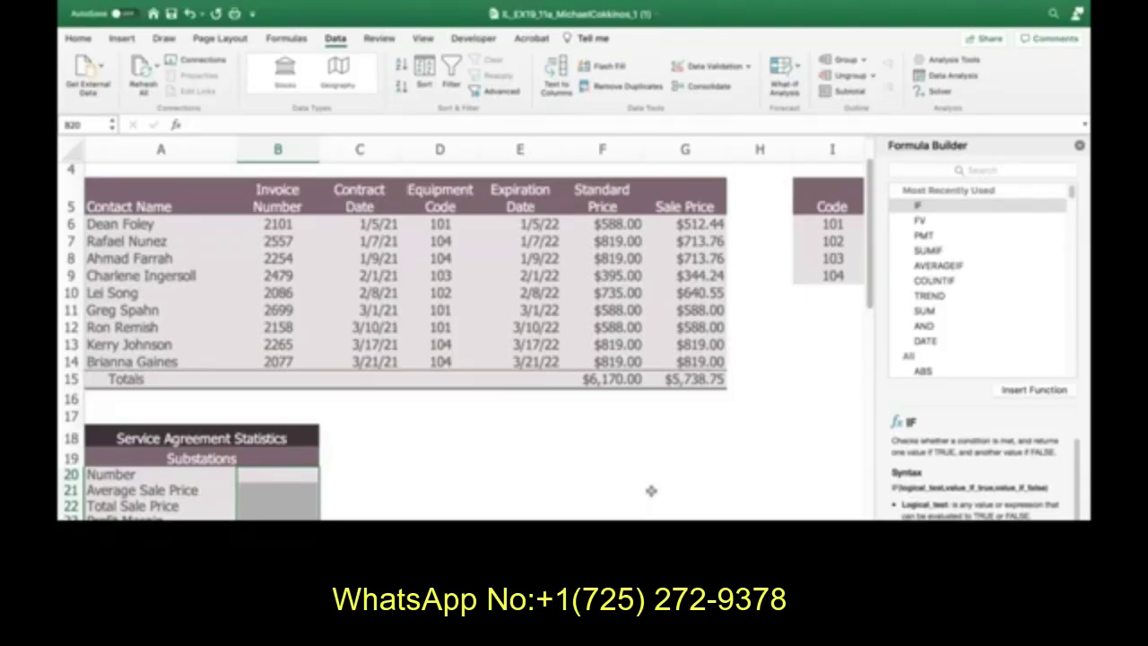
pyautogui.click(178, 125)
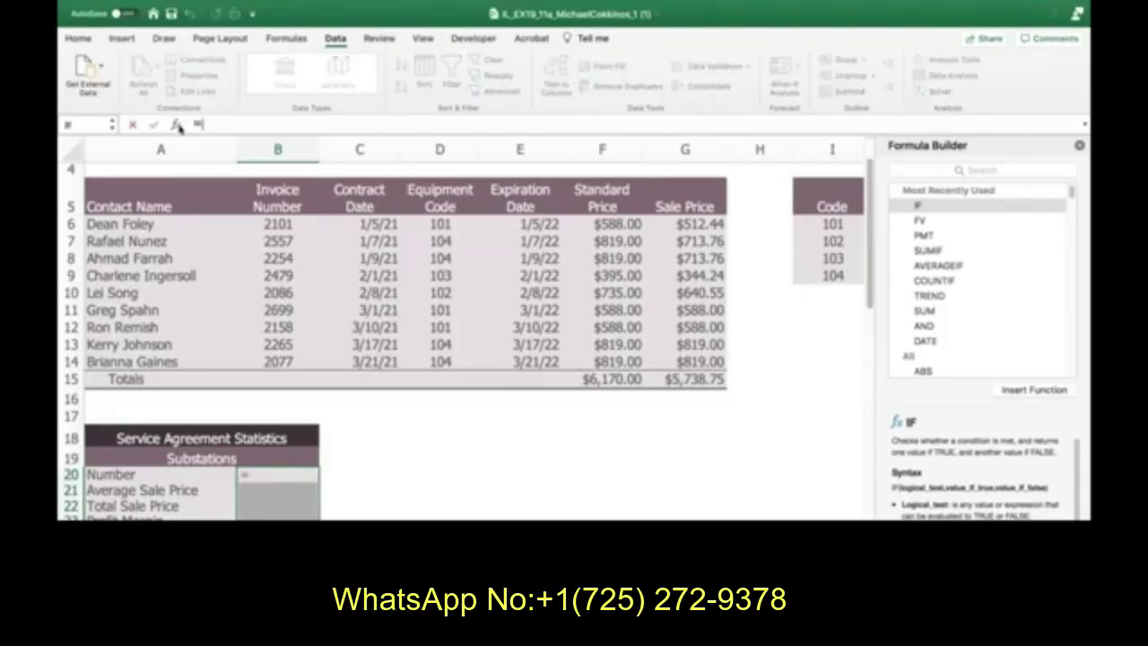
pyautogui.write('c')
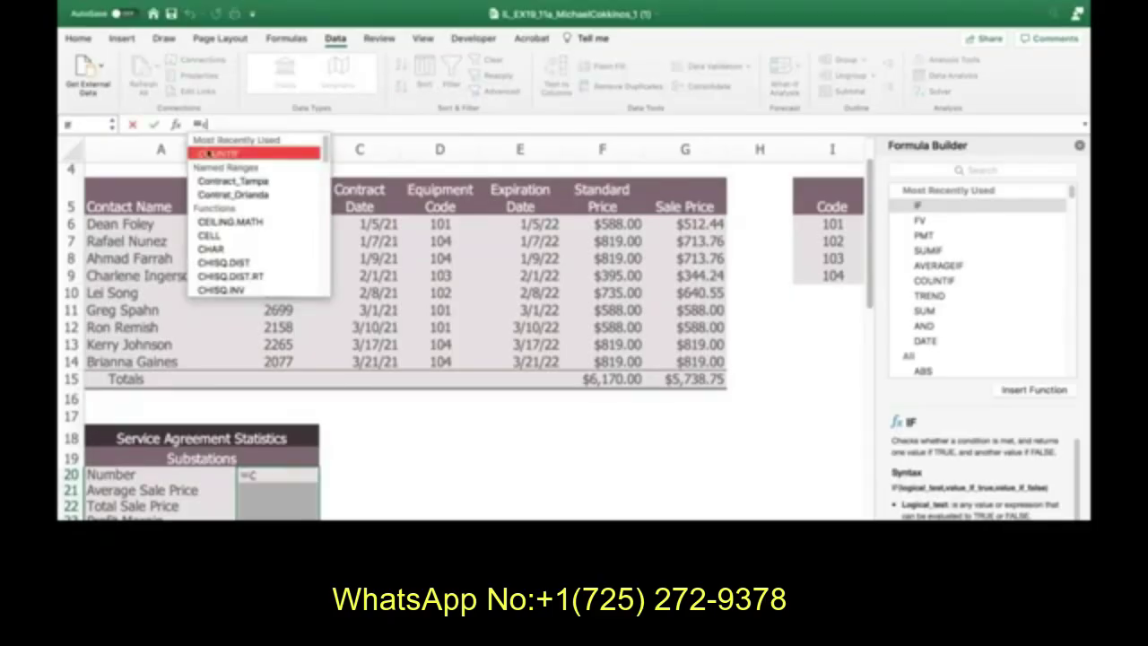
pyautogui.doubleClick(208, 155)
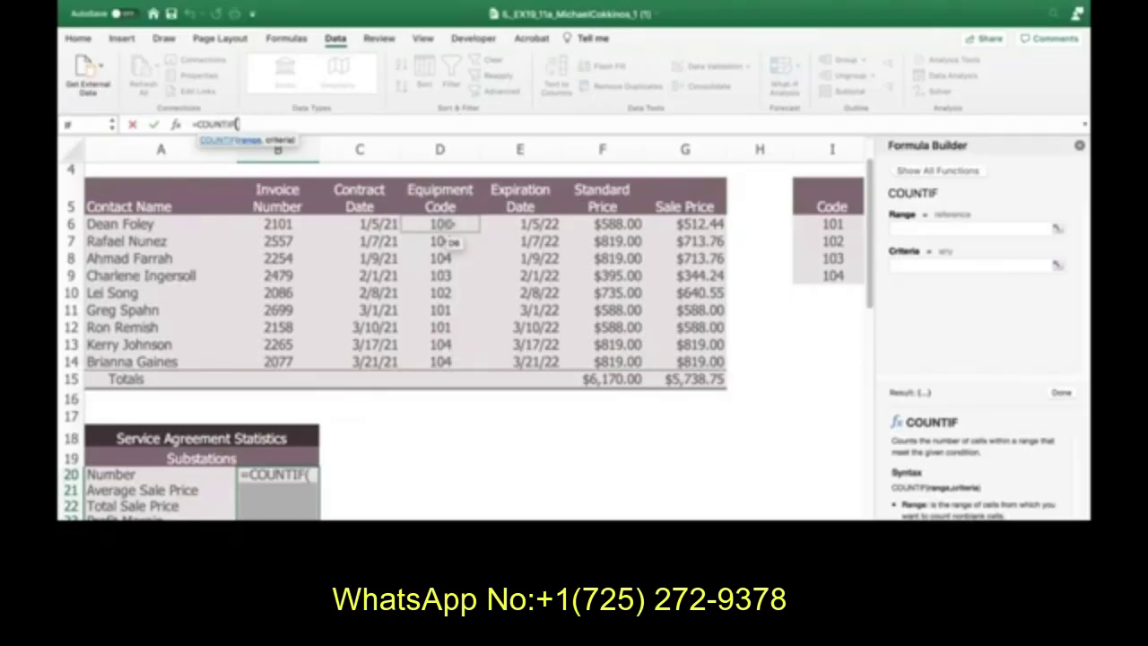
pyautogui.moveTo(448, 224); pyautogui.dragTo(452, 359)
pyautogui.click(915, 262)
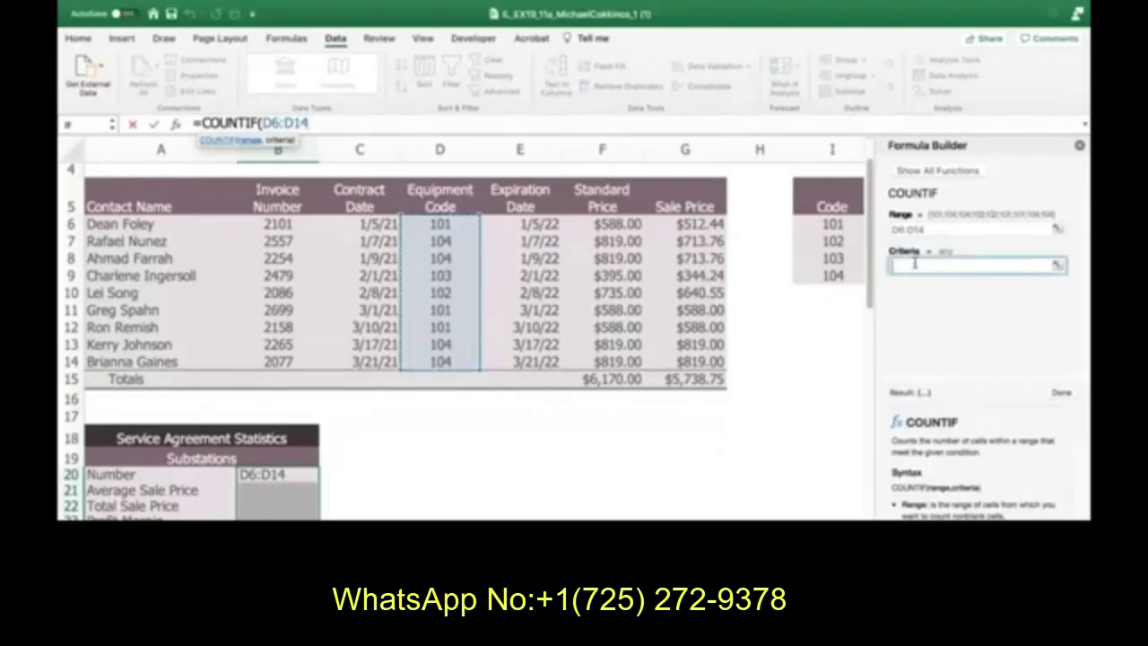
pyautogui.write('104')
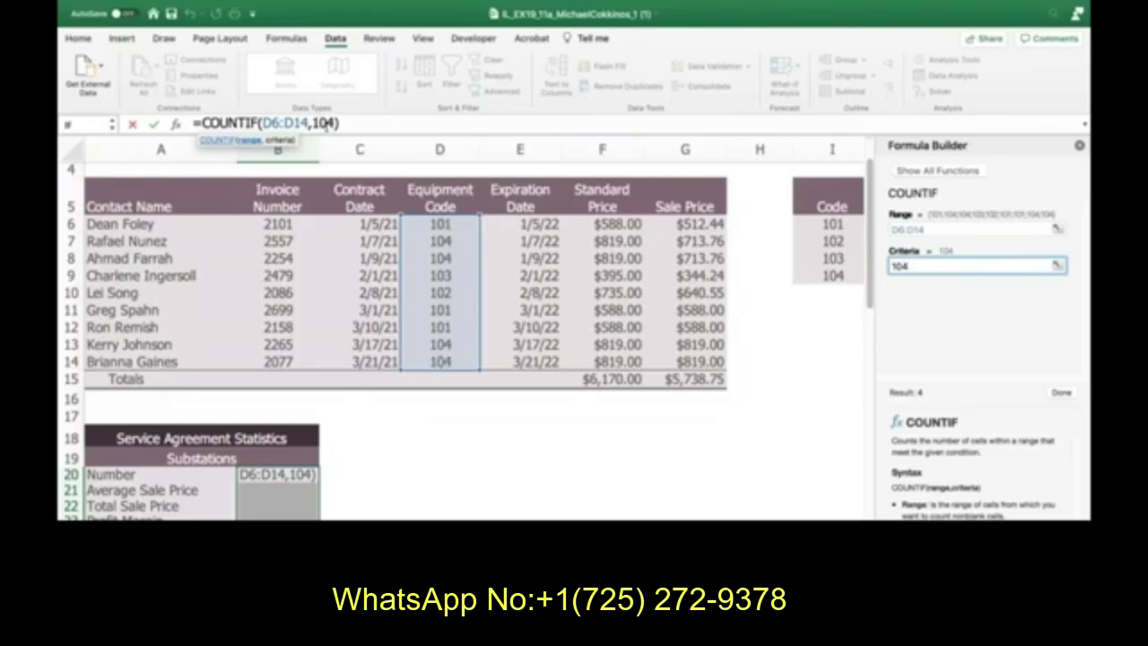
pyautogui.click(153, 125)
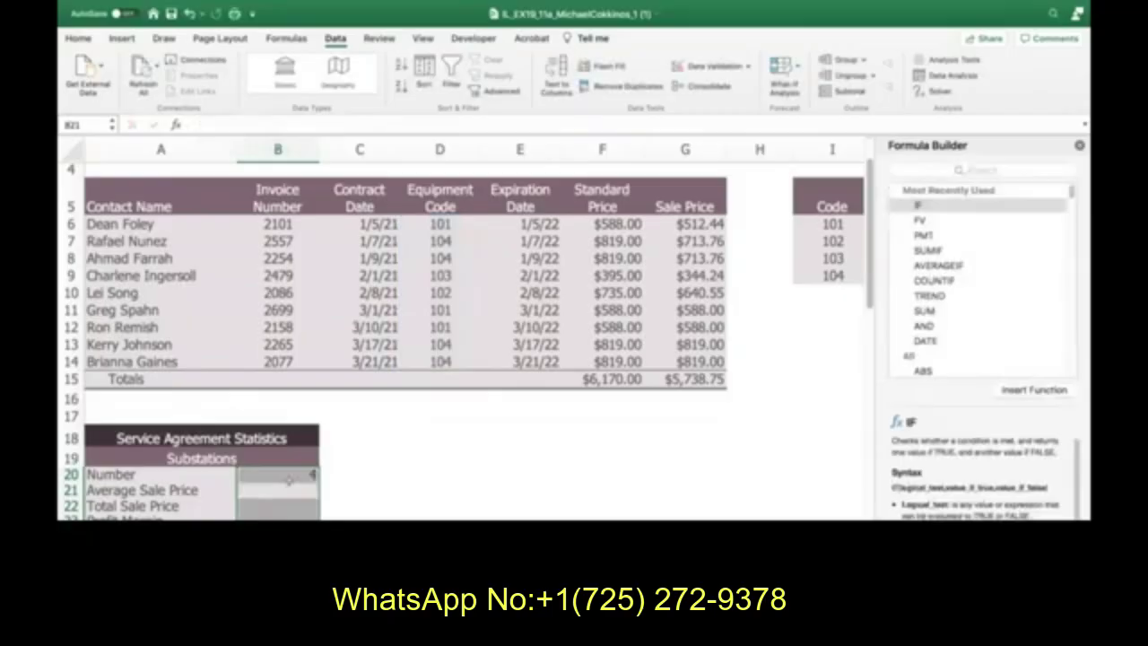
pyautogui.click(494, 503)
pyautogui.click(291, 489)
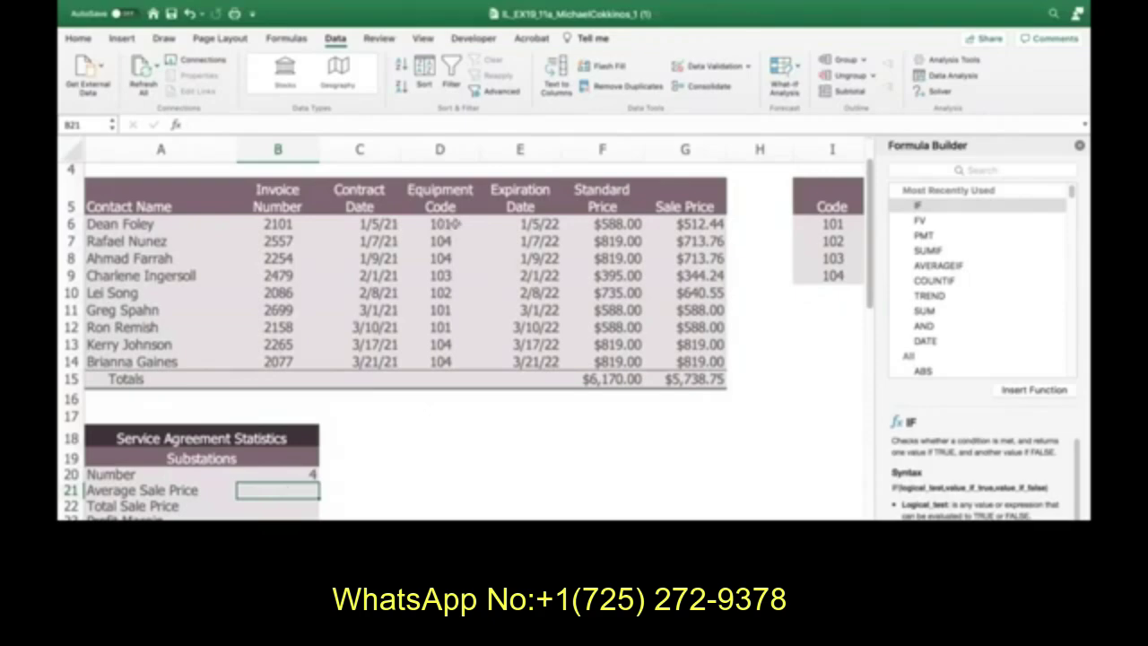
pyautogui.click(453, 224)
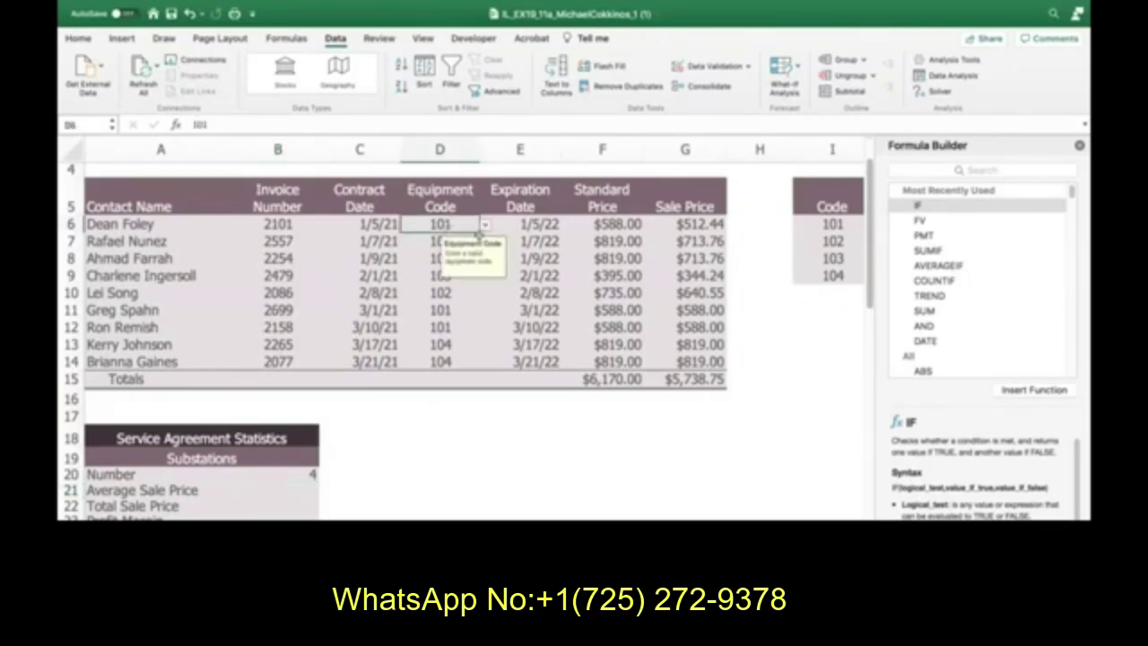
pyautogui.moveTo(480, 233)
pyautogui.mouseDown()
pyautogui.moveTo(486, 346)
pyautogui.moveTo(482, 235)
pyautogui.mouseUp()
pyautogui.click(442, 478)
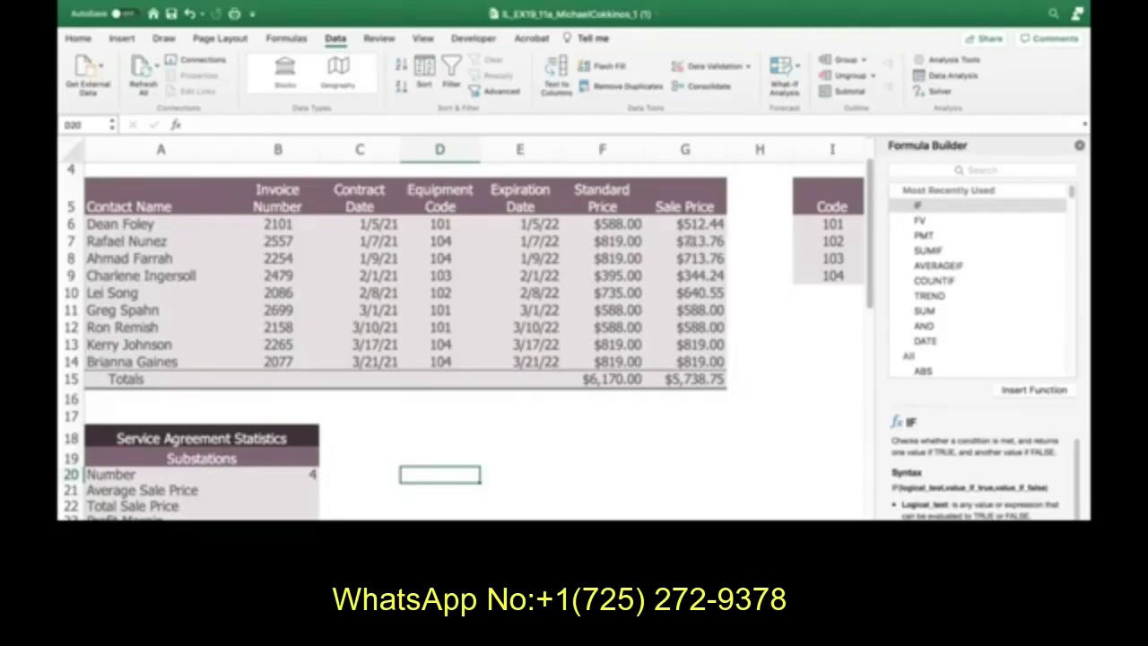
pyautogui.click(177, 128)
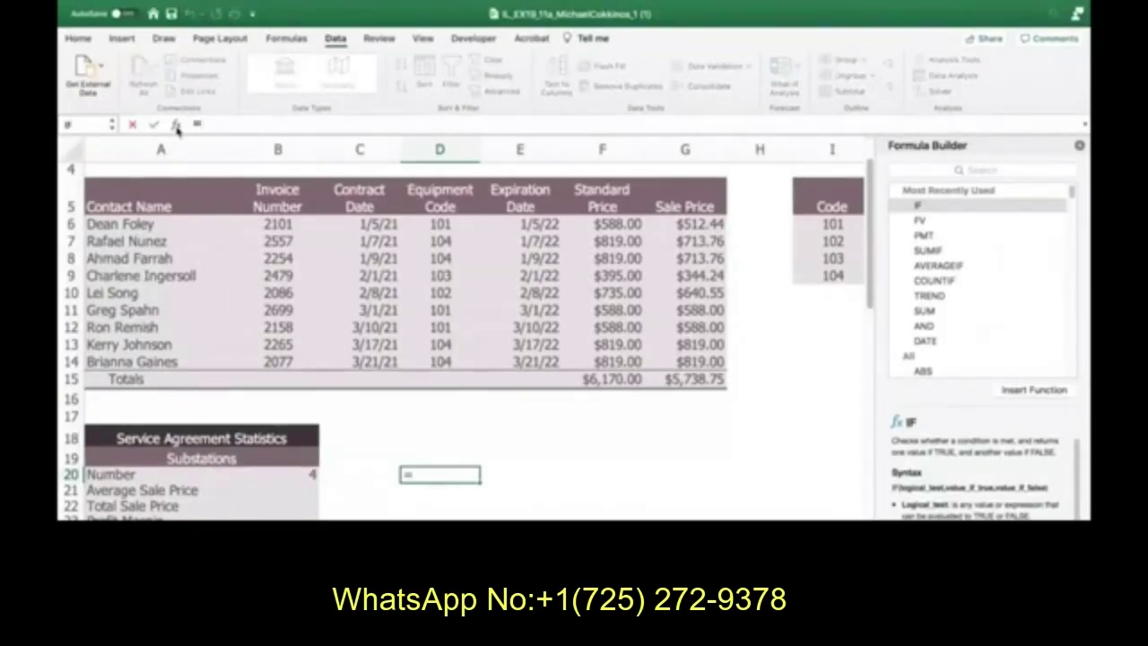
pyautogui.write('a')
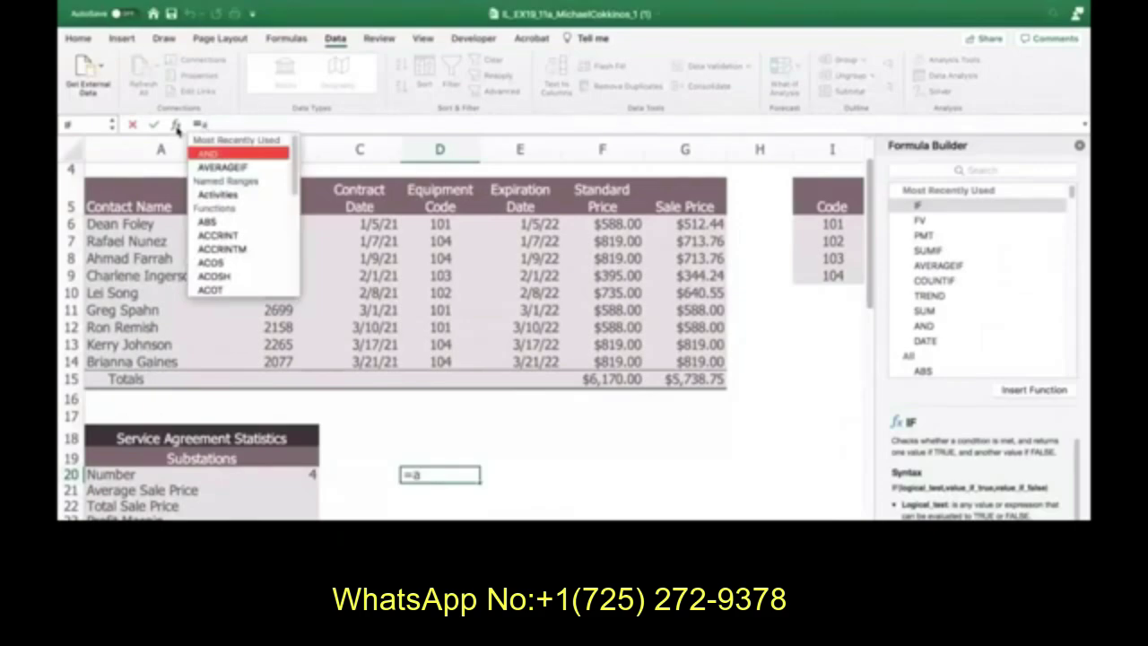
pyautogui.doubleClick(208, 167)
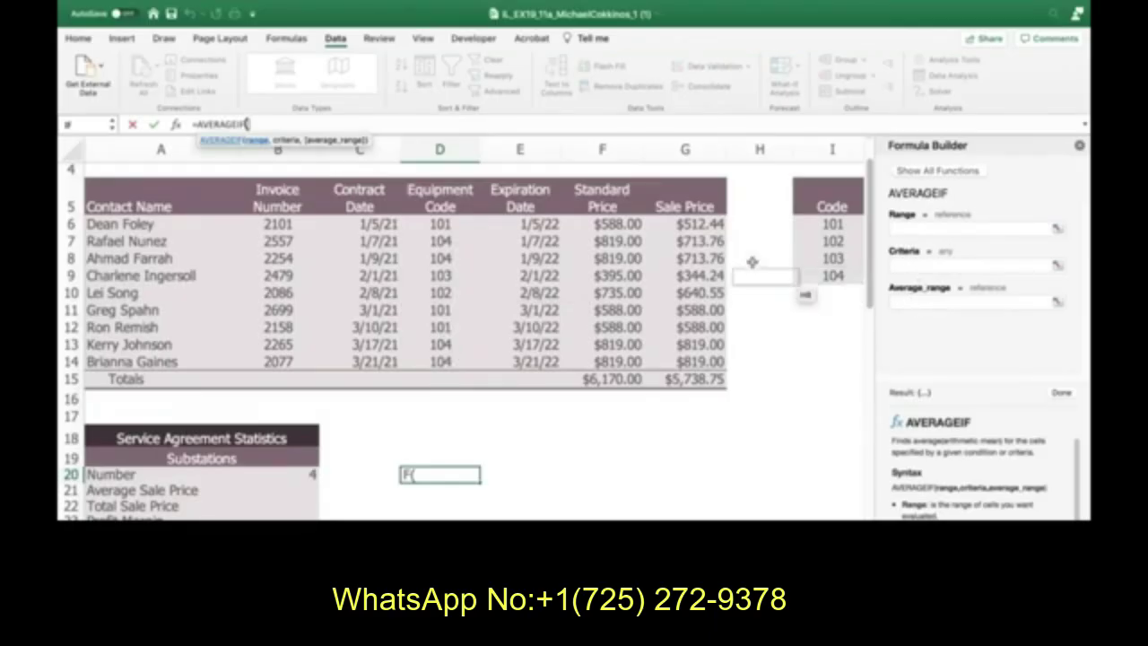
pyautogui.moveTo(708, 282); pyautogui.dragTo(710, 360)
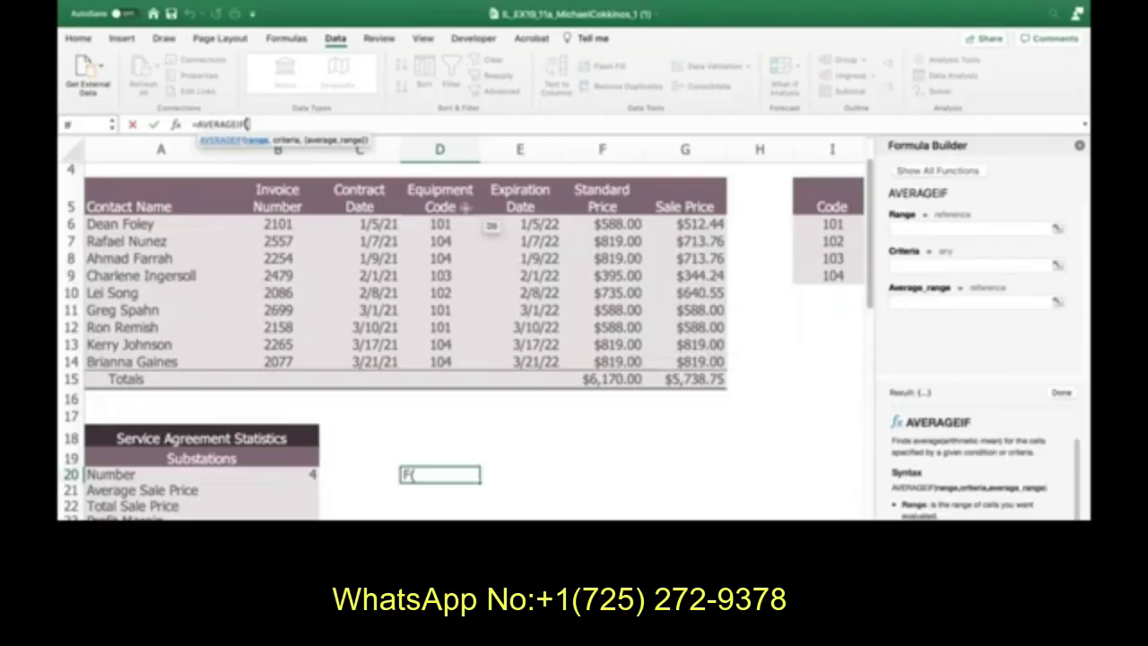
pyautogui.moveTo(448, 241); pyautogui.dragTo(444, 332)
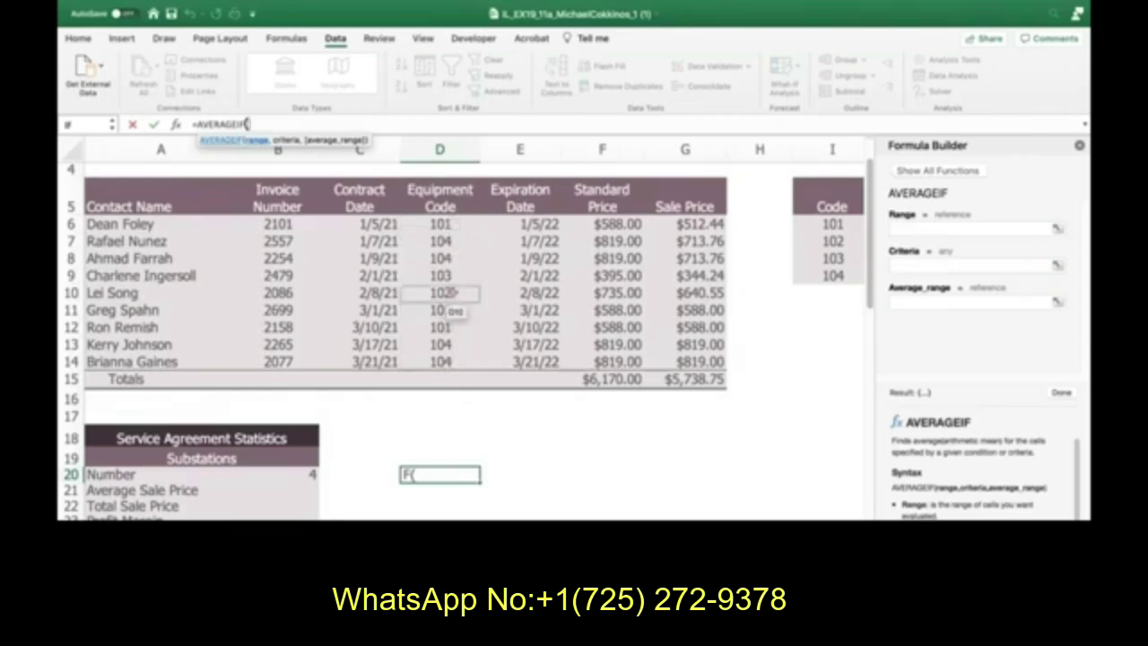
pyautogui.click(910, 226)
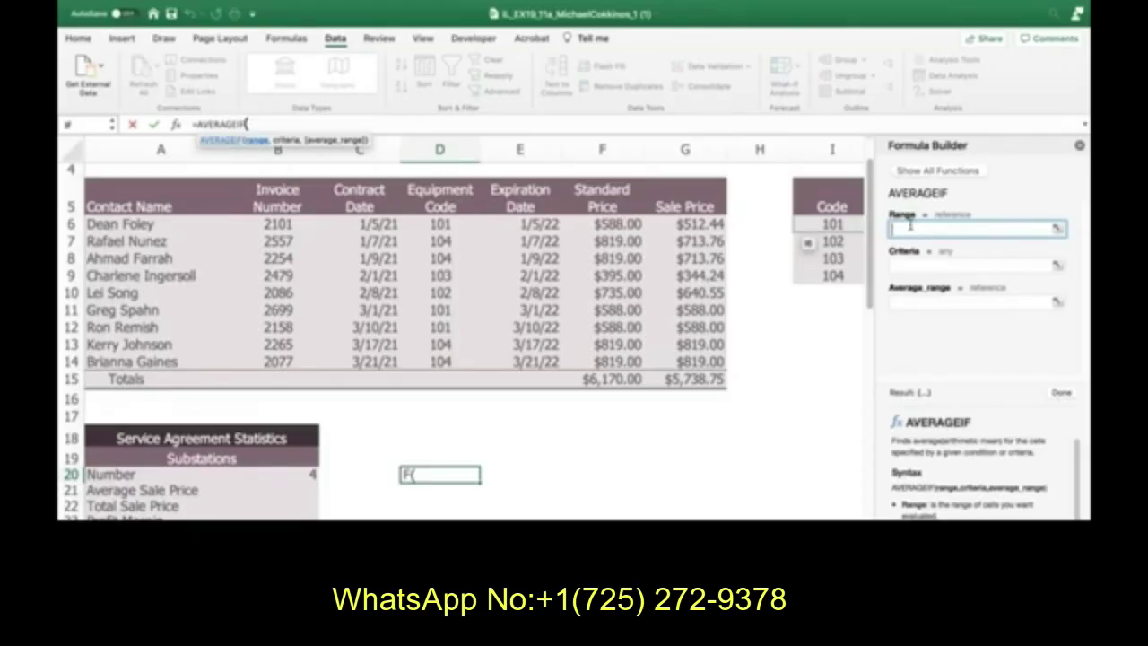
pyautogui.press('Escape')
# - Start an AVERAGEIF formula in the Average Sale Price cell B21 with D6:D14 as the range
pyautogui.click(290, 490)
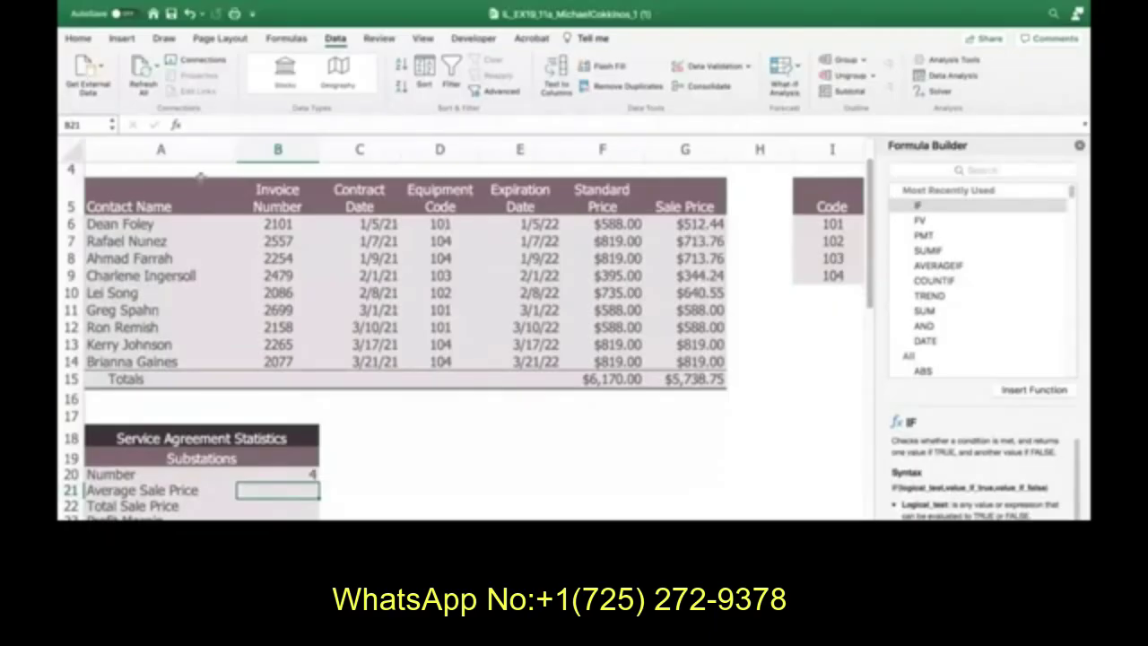
pyautogui.click(191, 124)
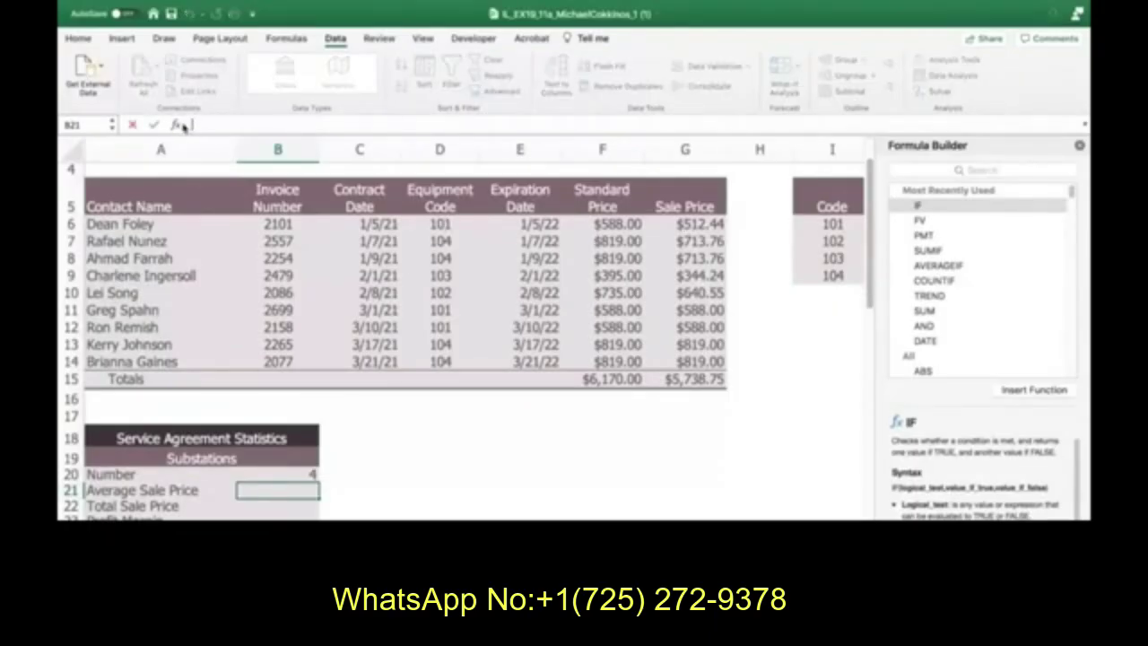
pyautogui.write('=')
pyautogui.write('av')
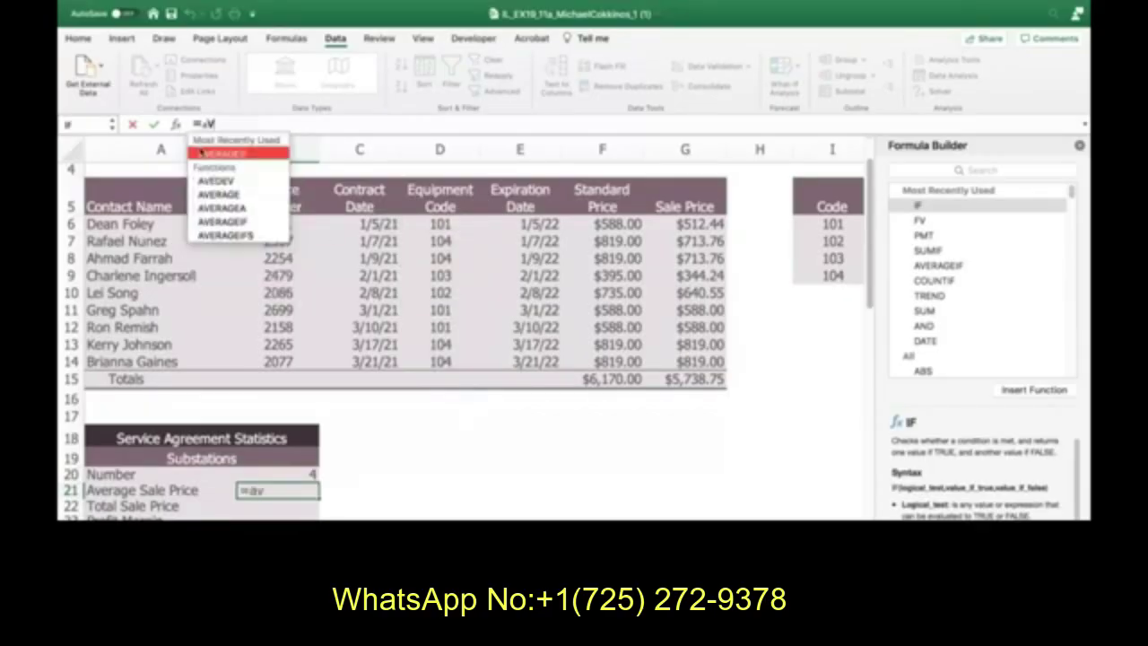
pyautogui.doubleClick(205, 154)
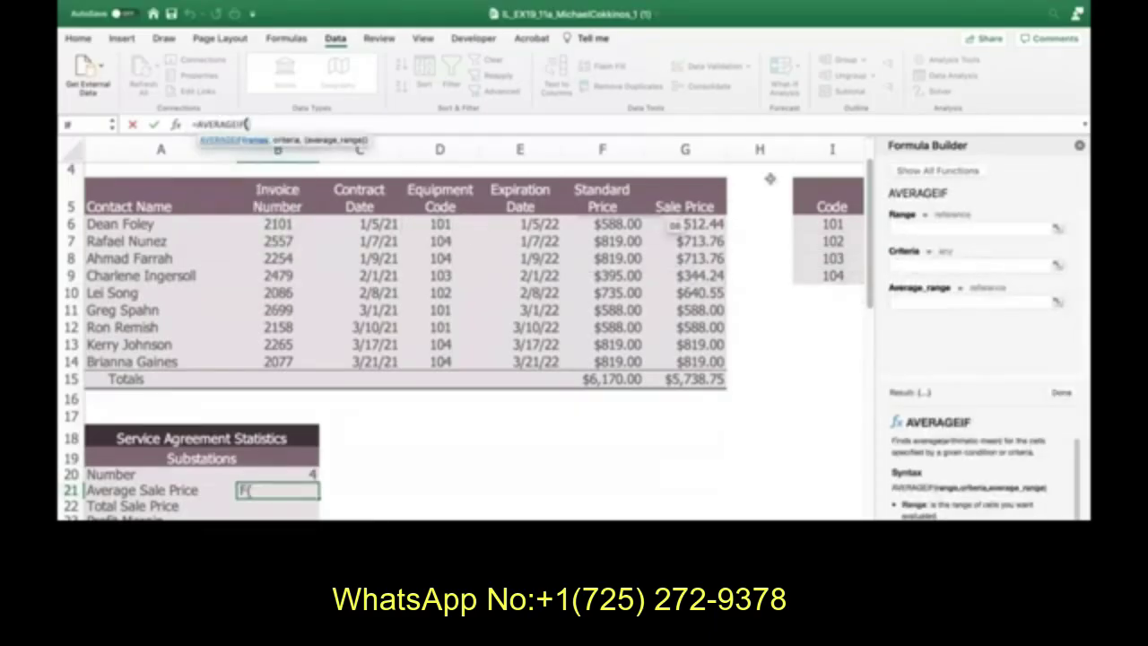
pyautogui.click(892, 228)
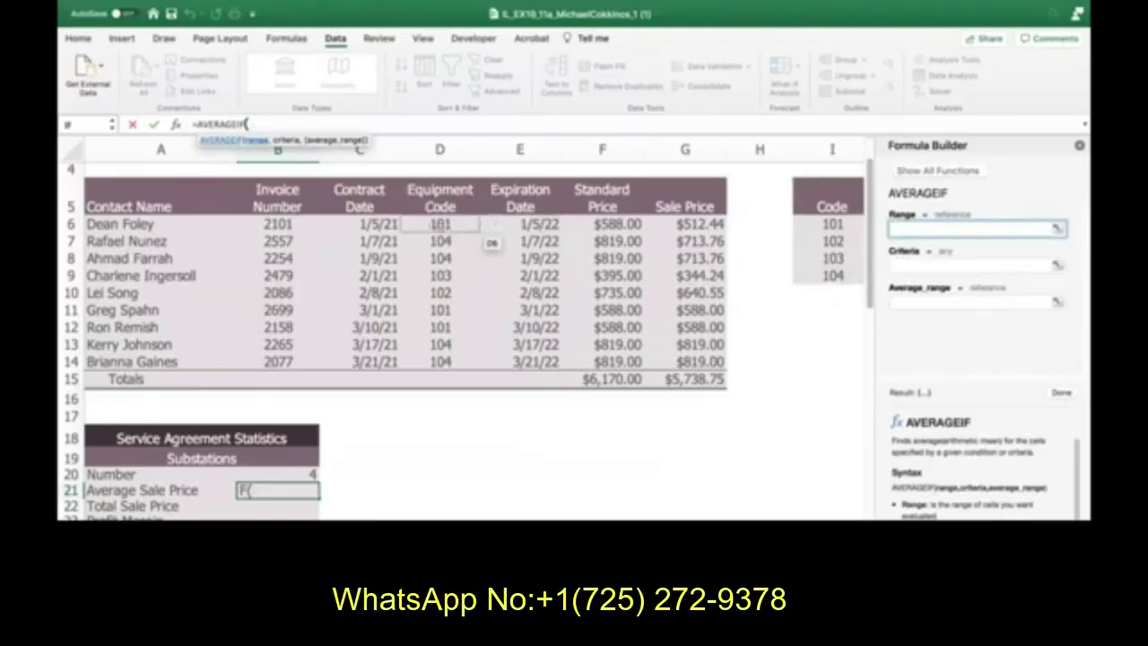
pyautogui.moveTo(438, 226); pyautogui.dragTo(445, 353)
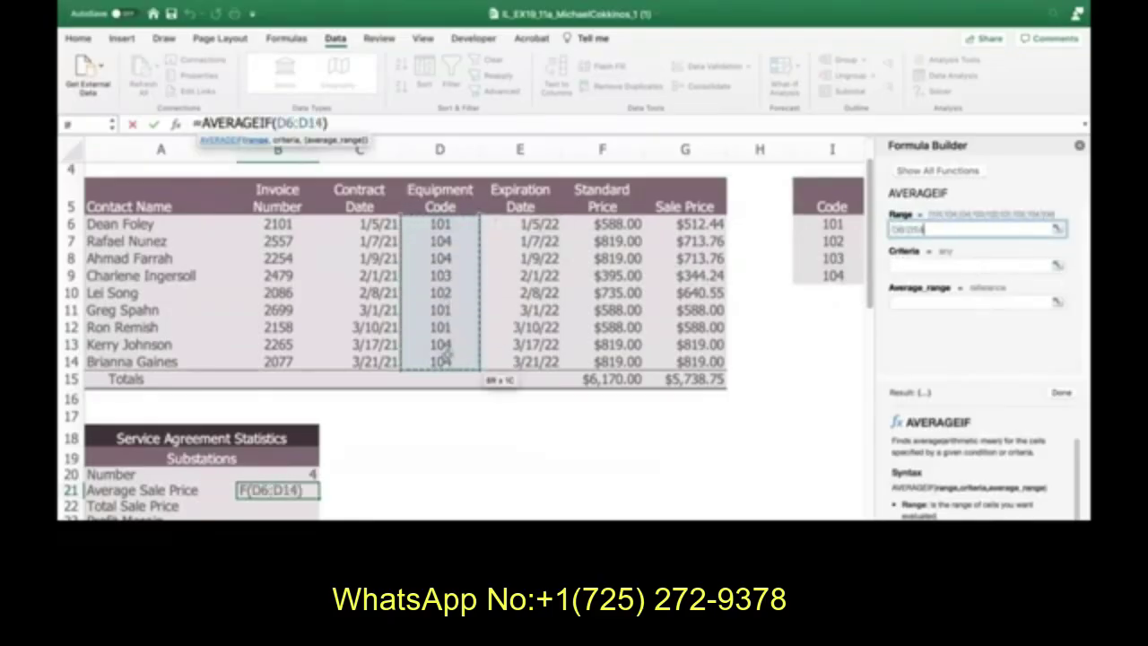
# - Complete the AVERAGEIF formula in B21 with criteria 104 and average range G6:G14, then close the Formula Builder
pyautogui.click(908, 266)
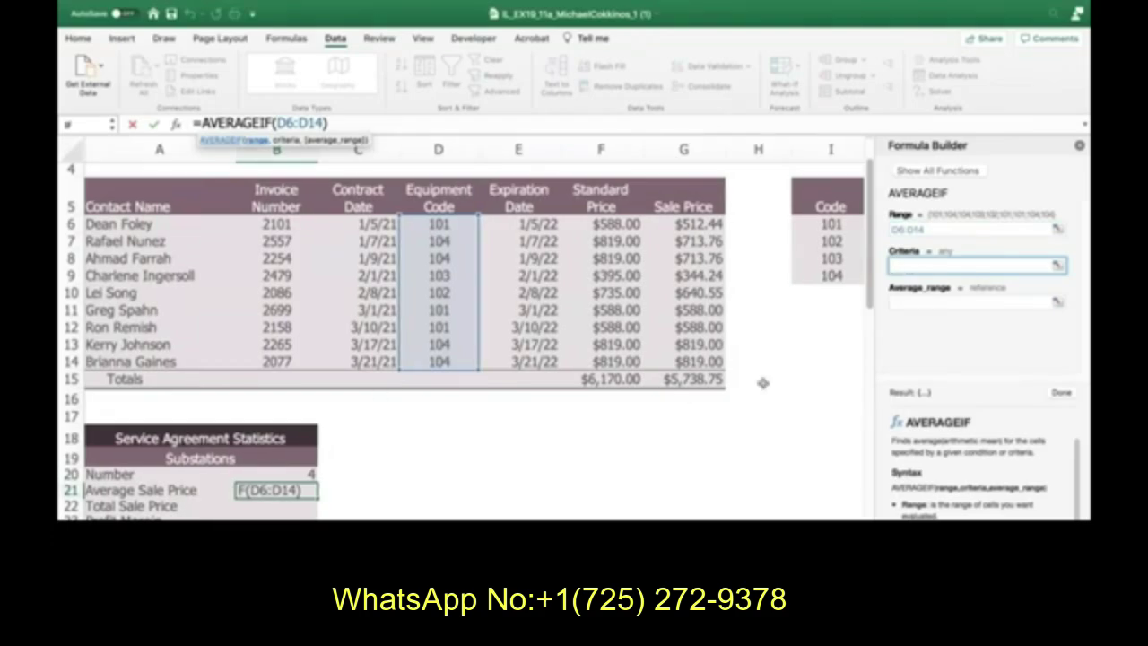
pyautogui.hscroll(2, 762, 383)
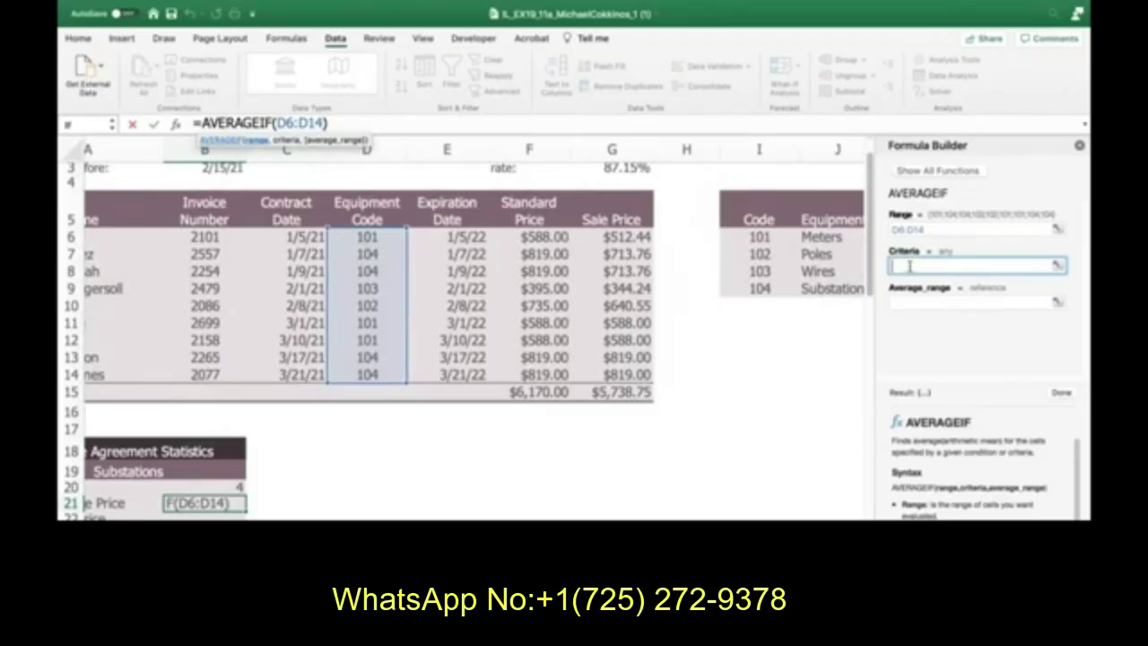
pyautogui.write('104')
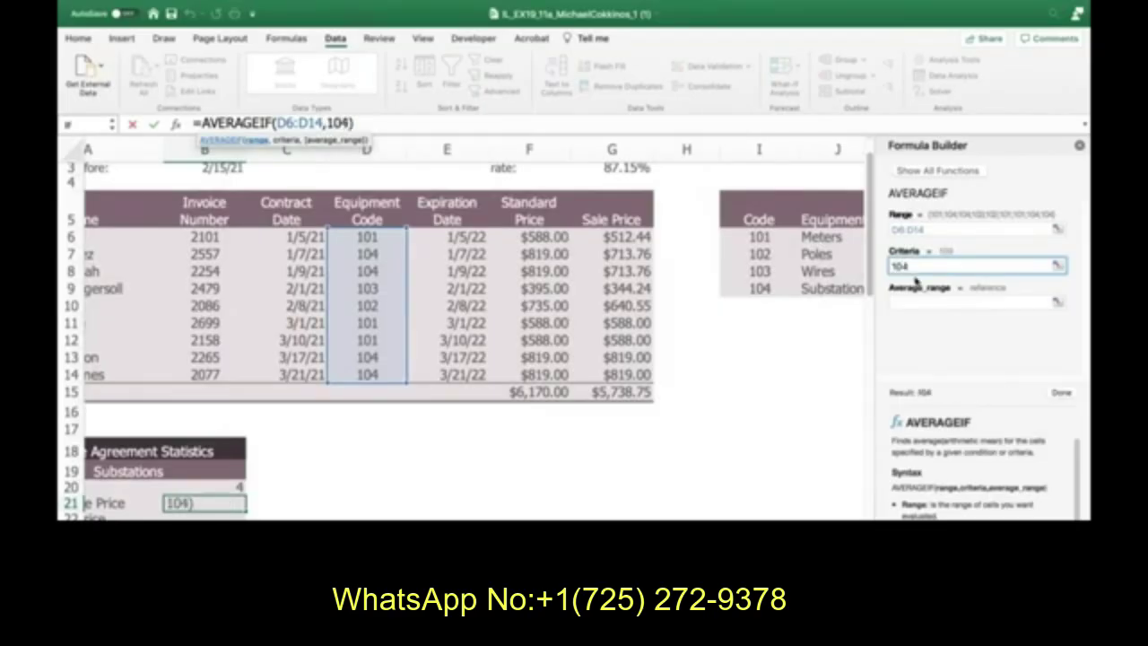
pyautogui.click(907, 302)
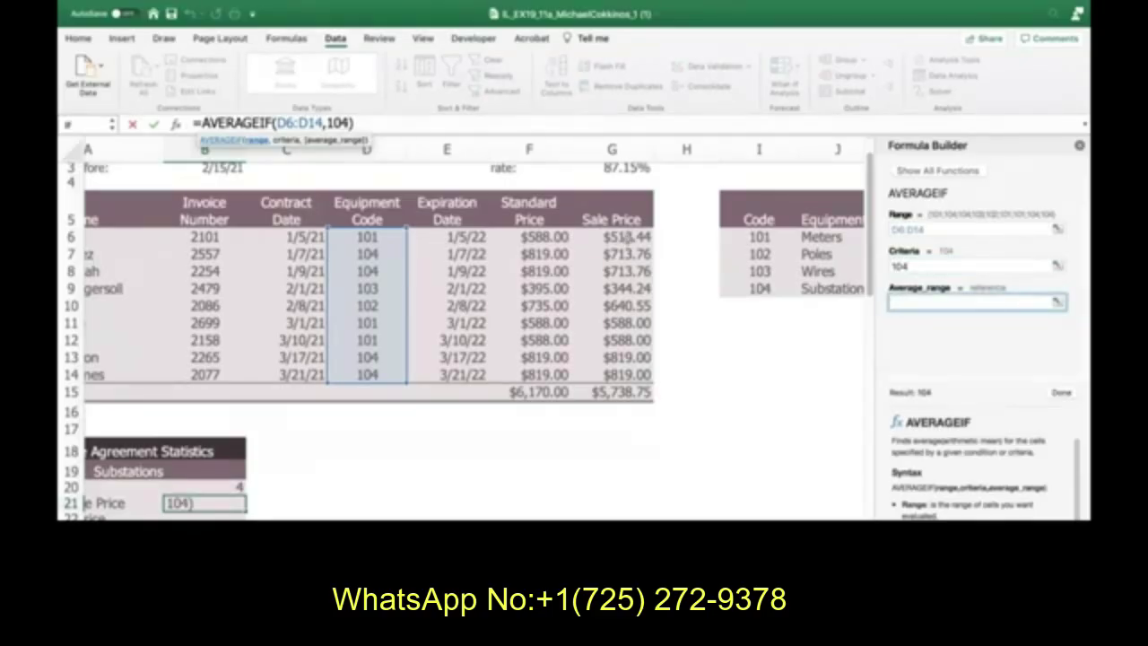
pyautogui.moveTo(627, 236); pyautogui.dragTo(641, 381)
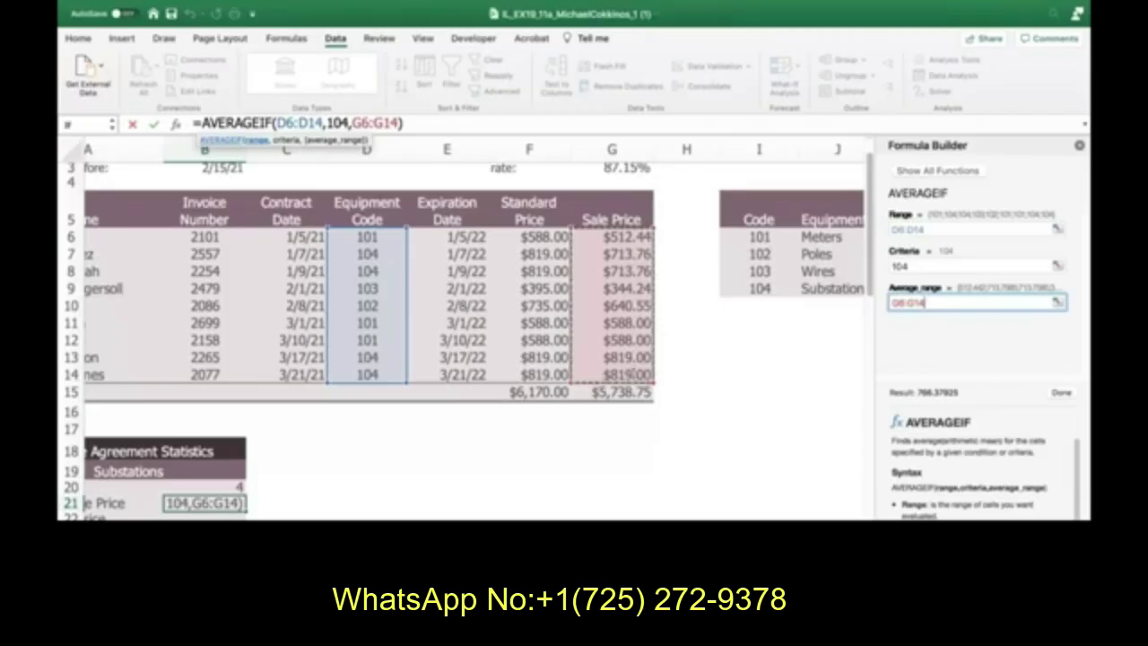
pyautogui.click(153, 125)
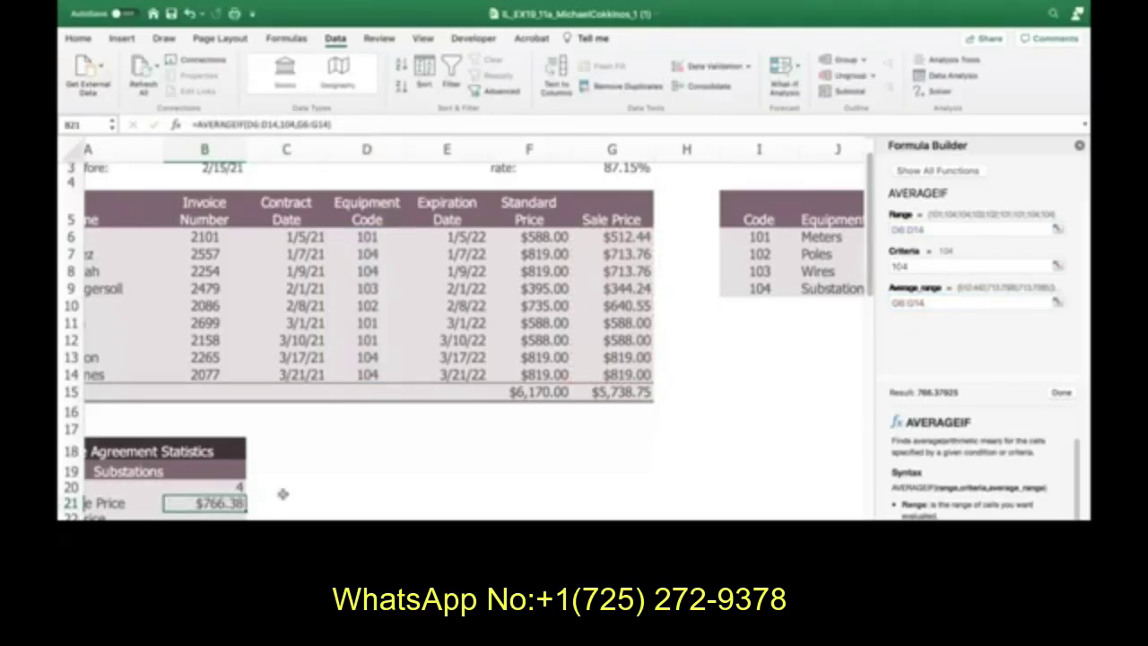
pyautogui.hscroll(-1, 597, 449)
pyautogui.hscroll(-3, 597, 449)
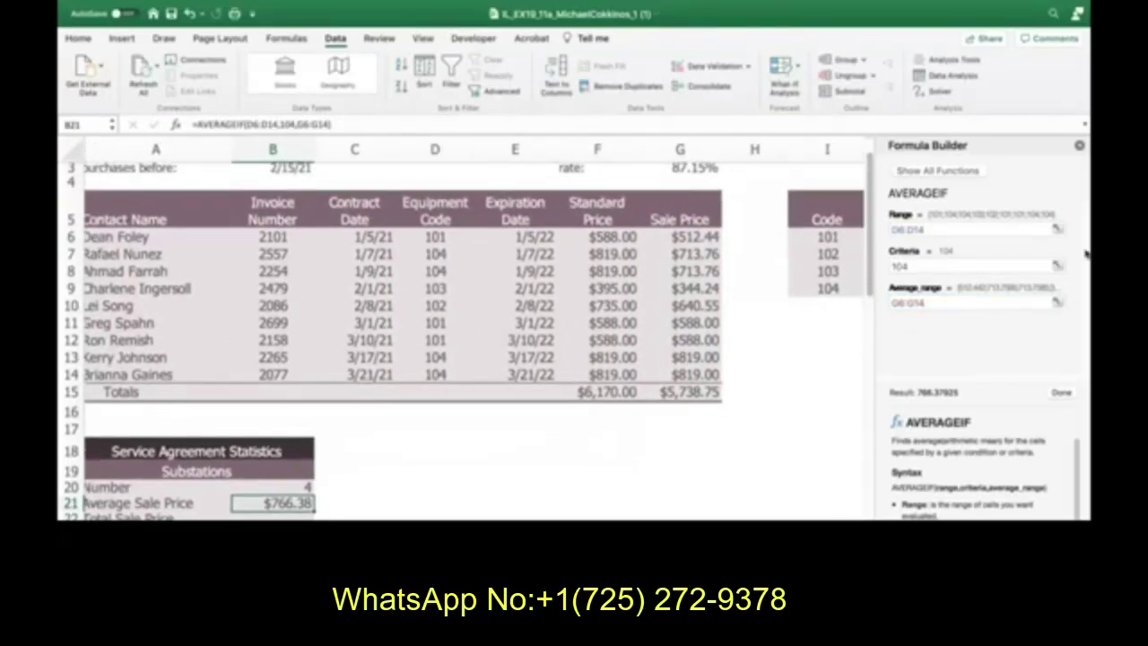
pyautogui.click(1080, 151)
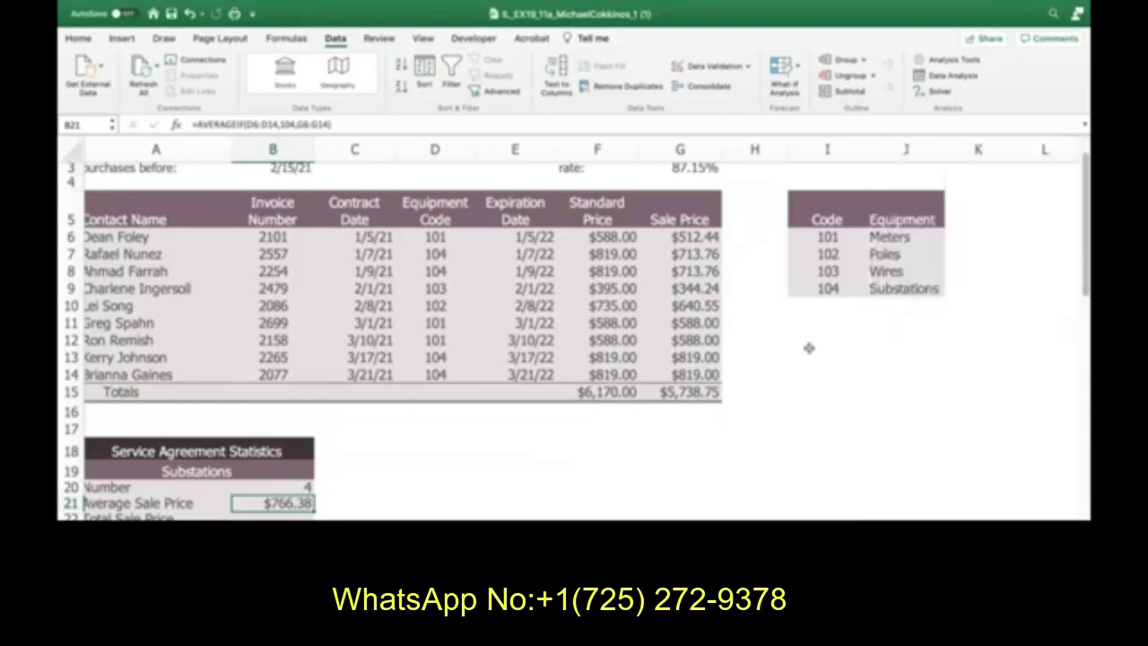
# - Change the rate reference in the G6 sale price formula to $F$3 and inspect the total in G15
pyautogui.click(717, 392)
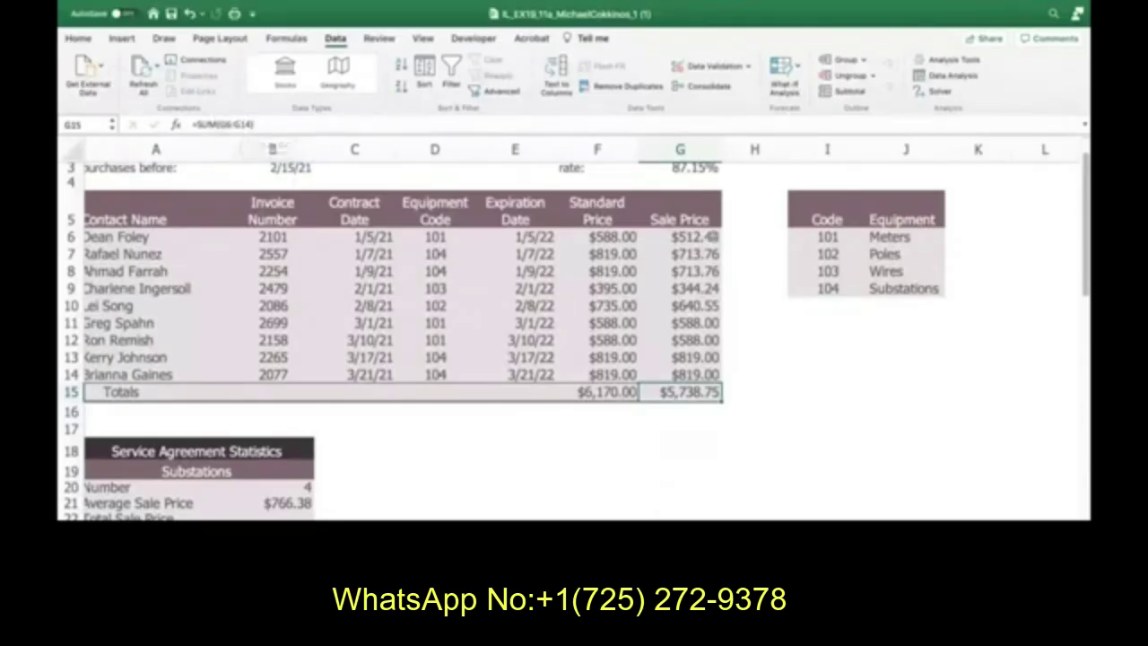
pyautogui.click(712, 237)
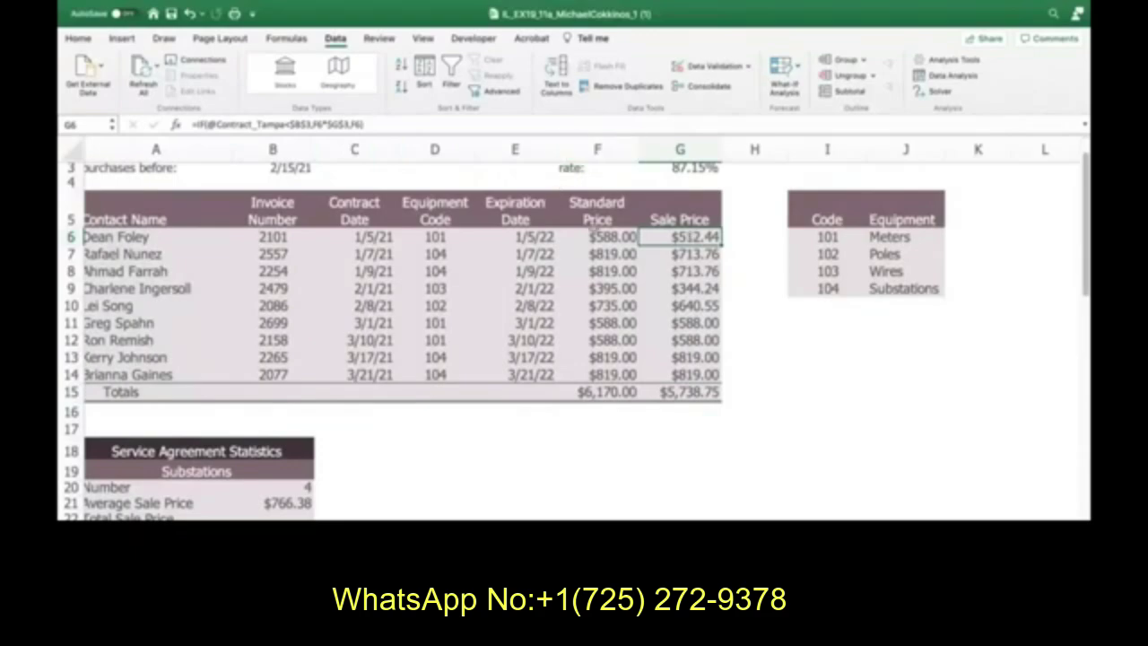
pyautogui.moveTo(328, 124); pyautogui.dragTo(348, 124)
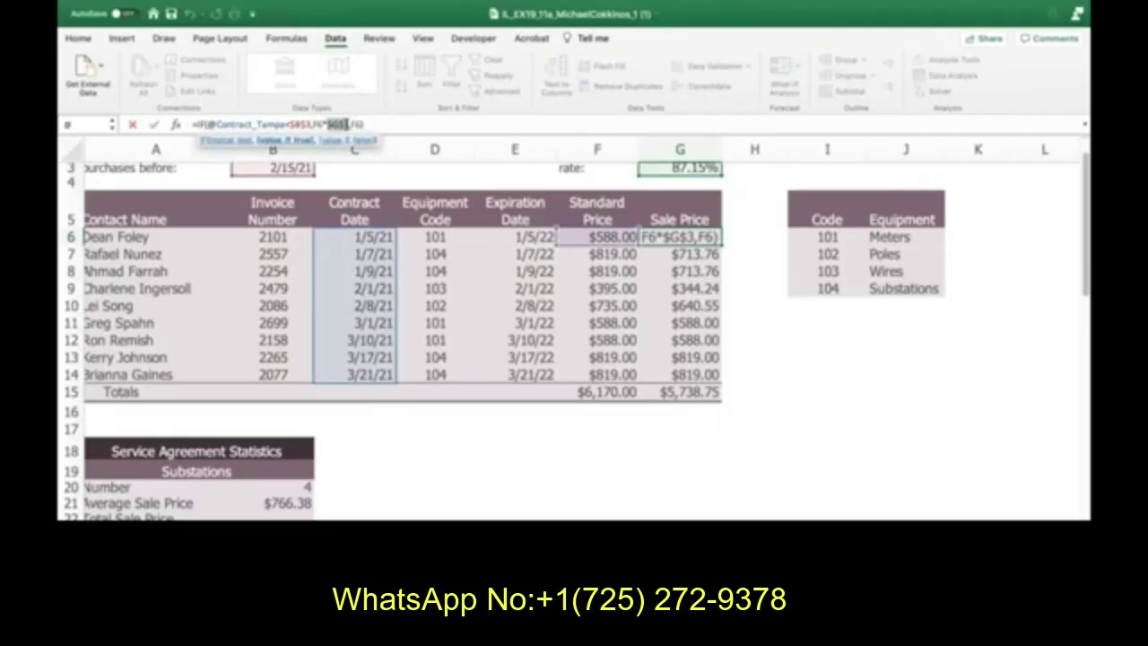
pyautogui.write('$f')
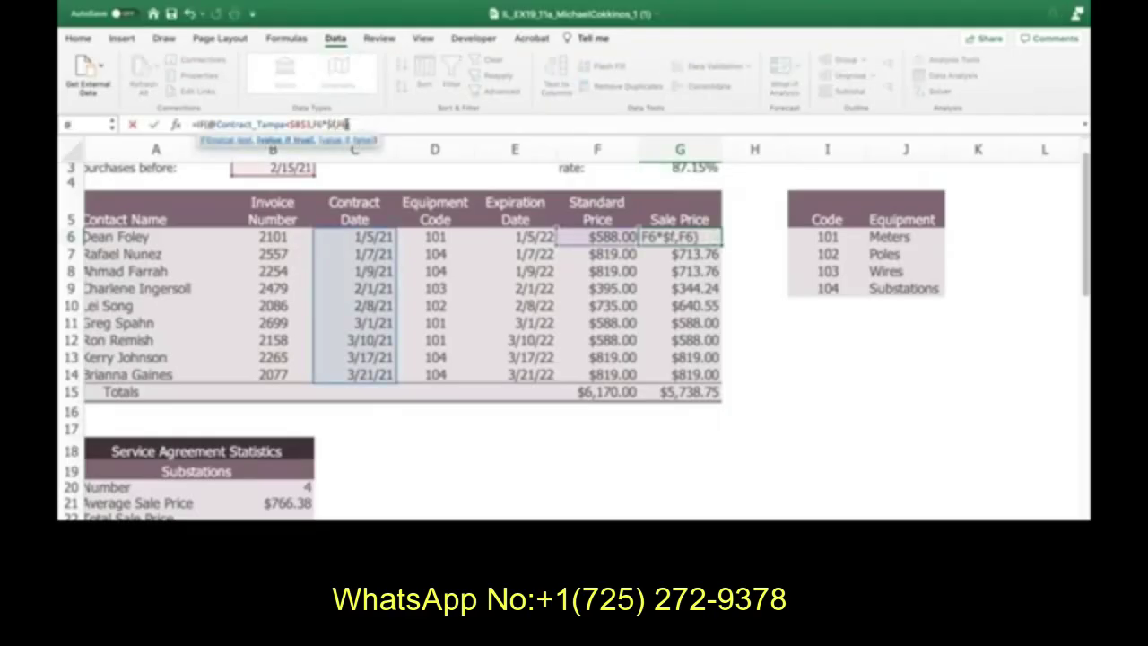
pyautogui.write('$3')
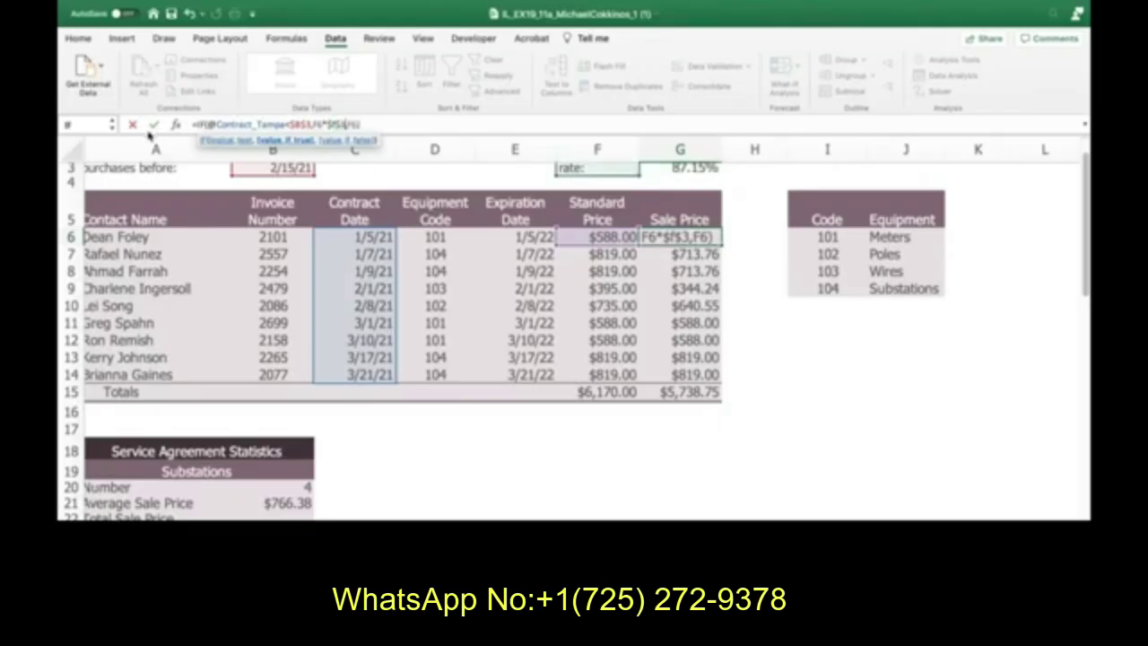
pyautogui.click(153, 125)
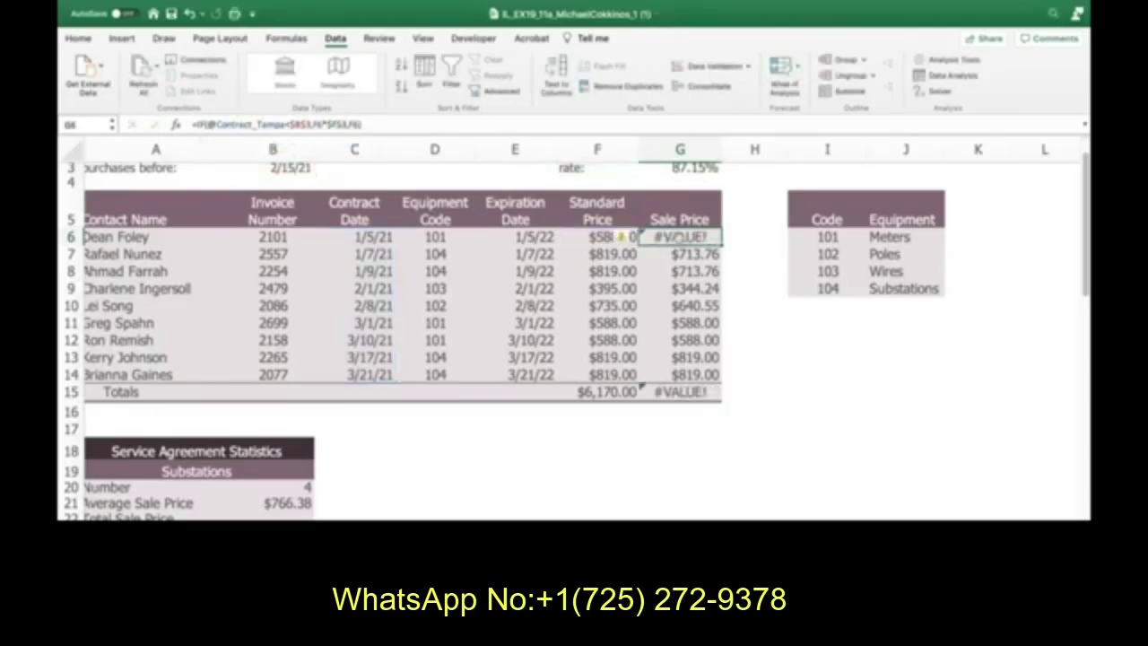
pyautogui.click(704, 392)
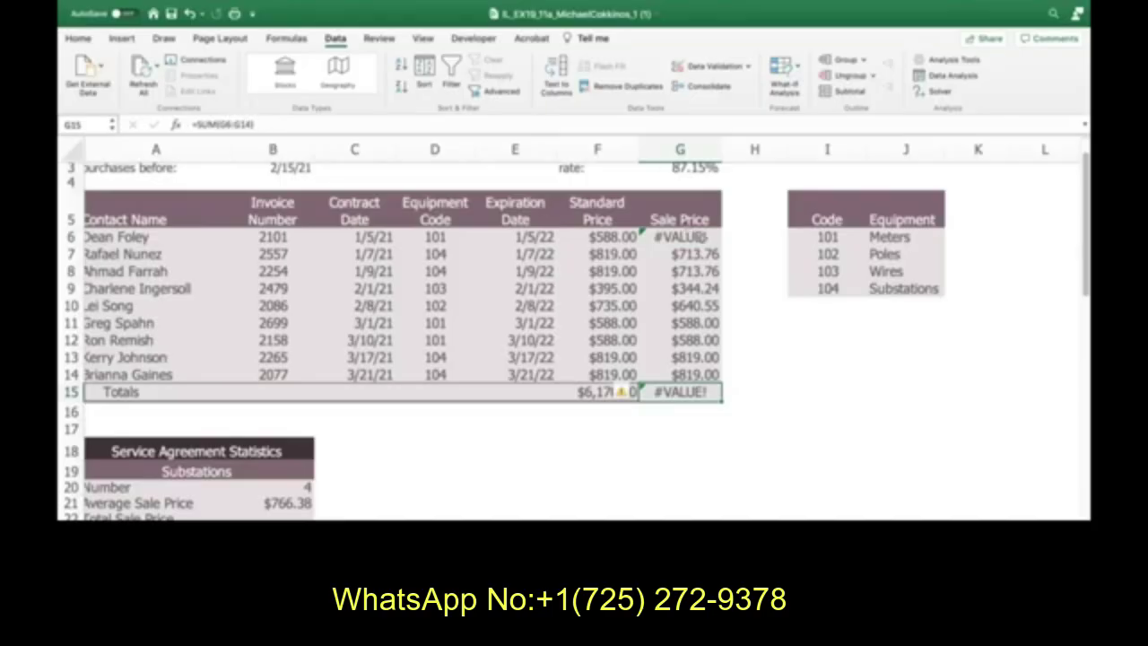
# - Restore the rate reference in the G6 sale price formula to $G$3
pyautogui.click(701, 237)
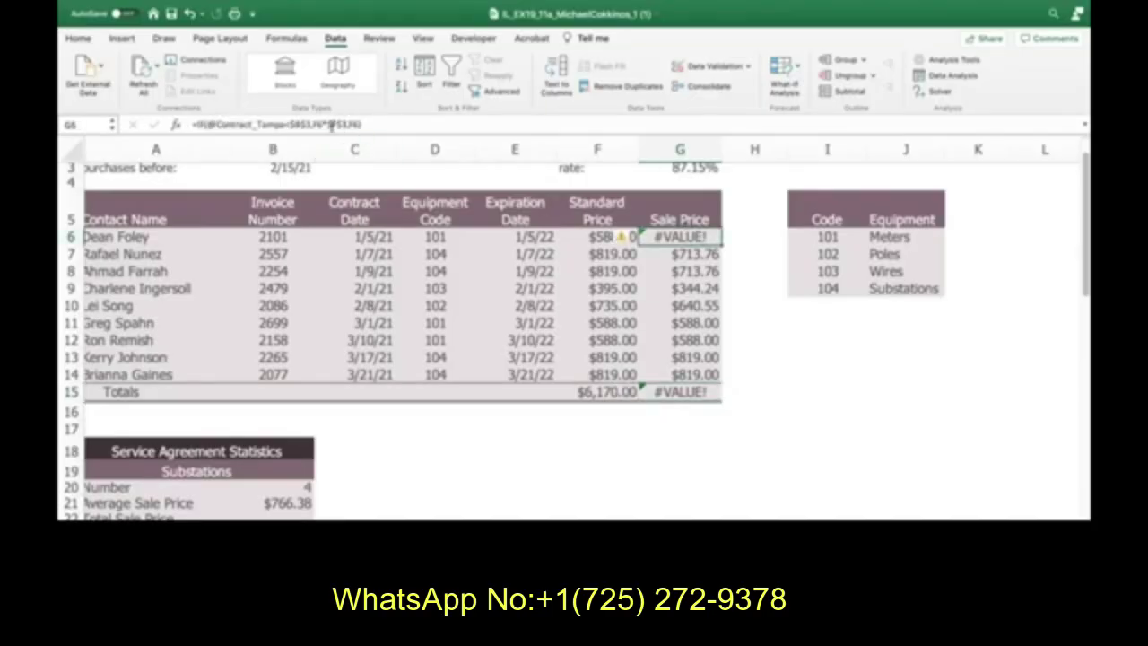
pyautogui.moveTo(326, 126); pyautogui.dragTo(348, 126)
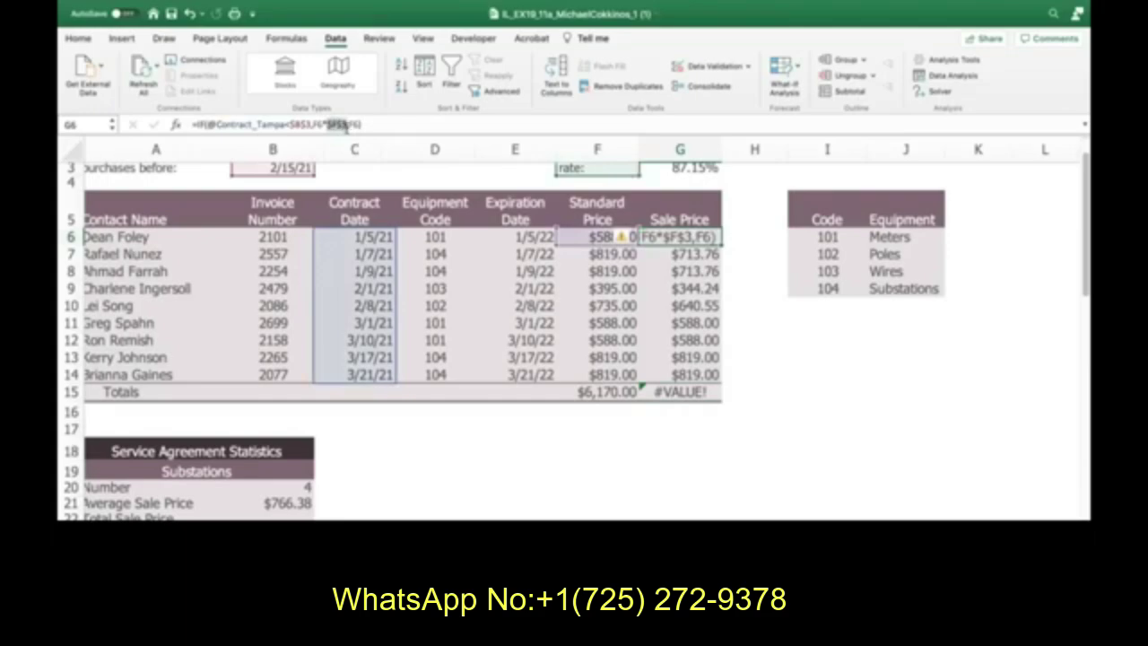
pyautogui.write('$g')
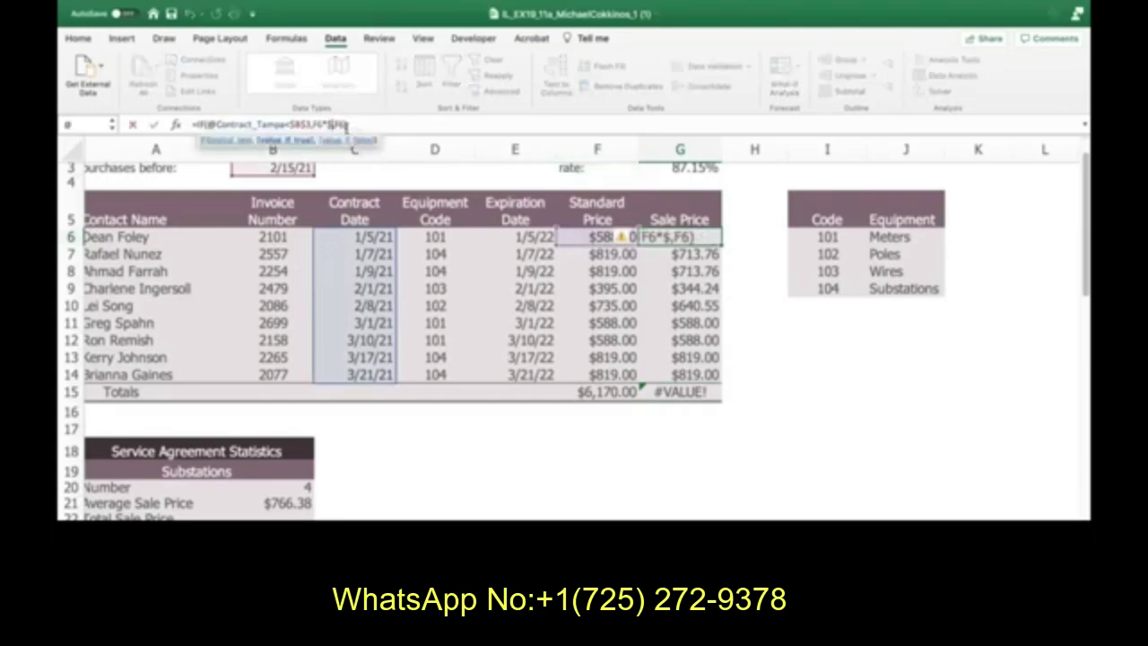
pyautogui.write('$')
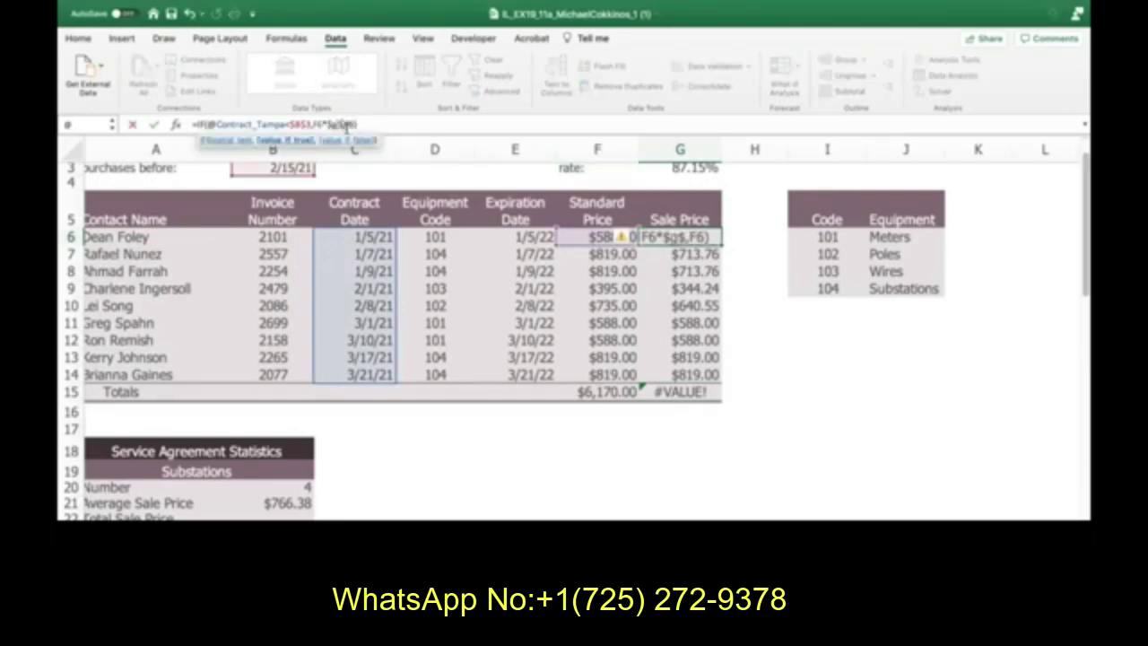
pyautogui.write('3')
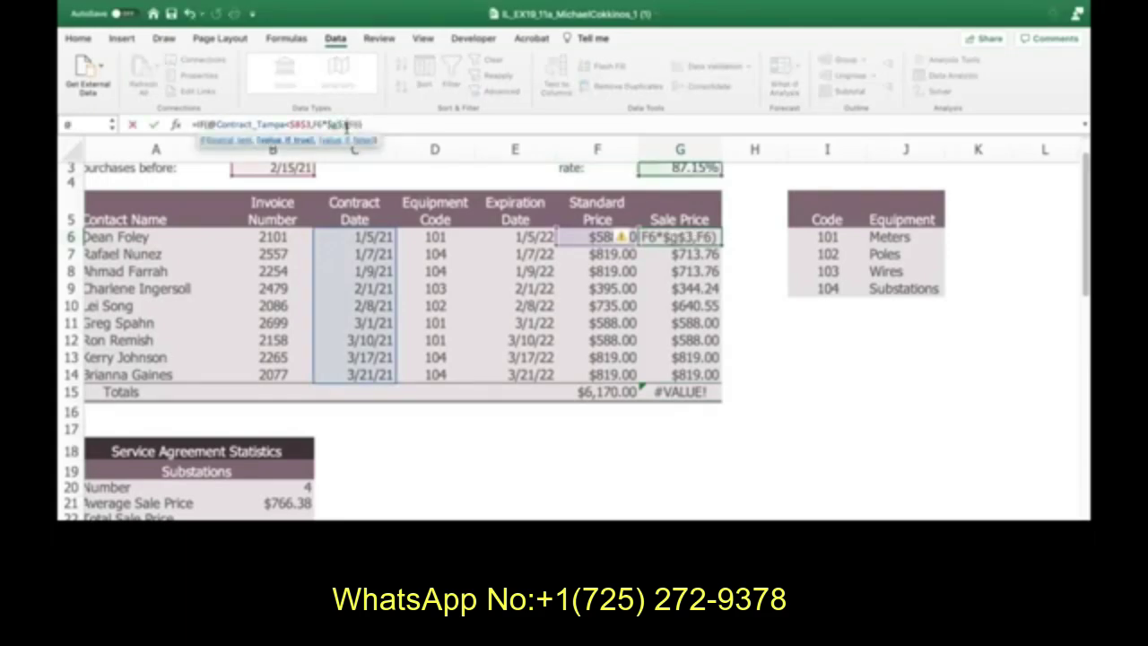
pyautogui.click(154, 125)
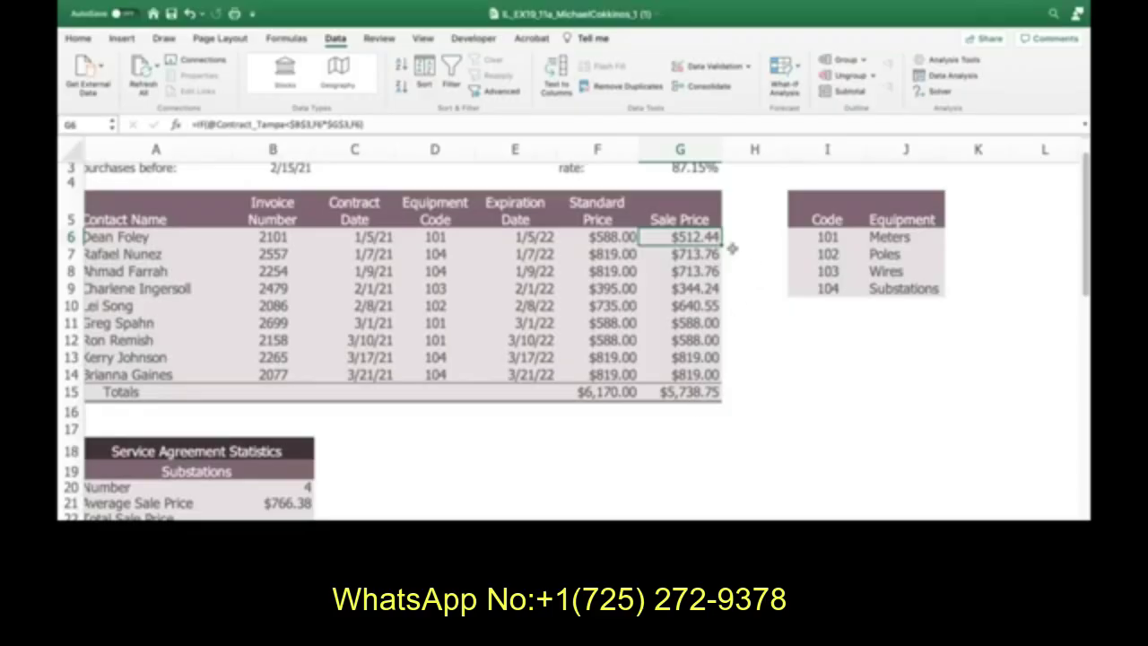
# - Fill the sale price formula from G6 down through G14 and check the copied formulas
pyautogui.moveTo(721, 244); pyautogui.dragTo(720, 303)
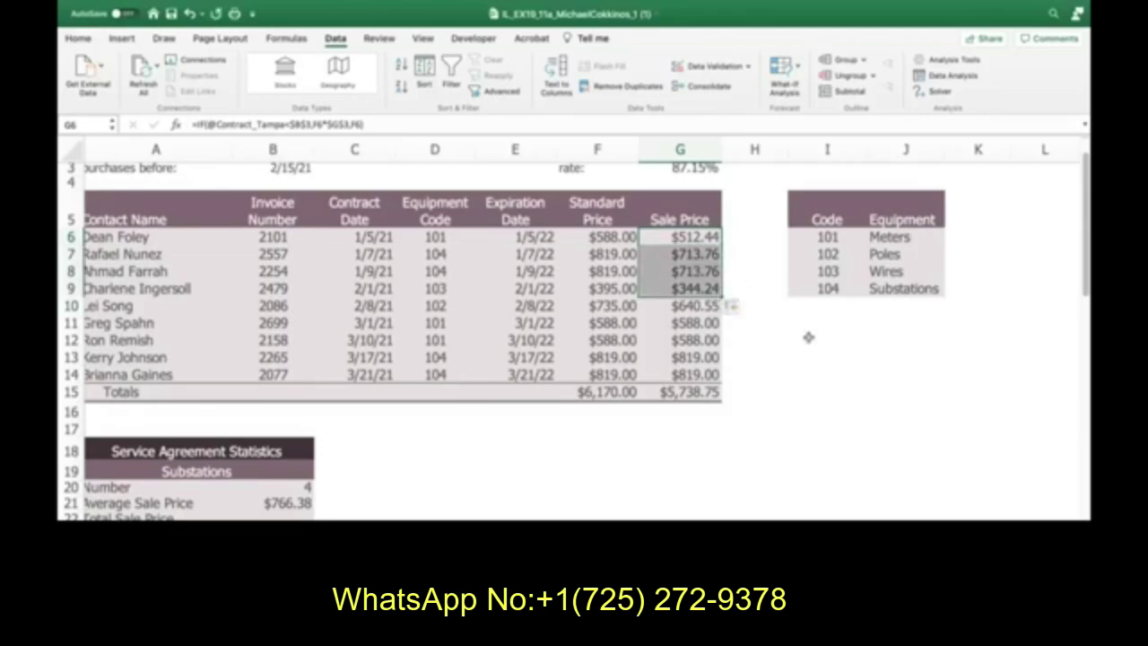
pyautogui.click(715, 236)
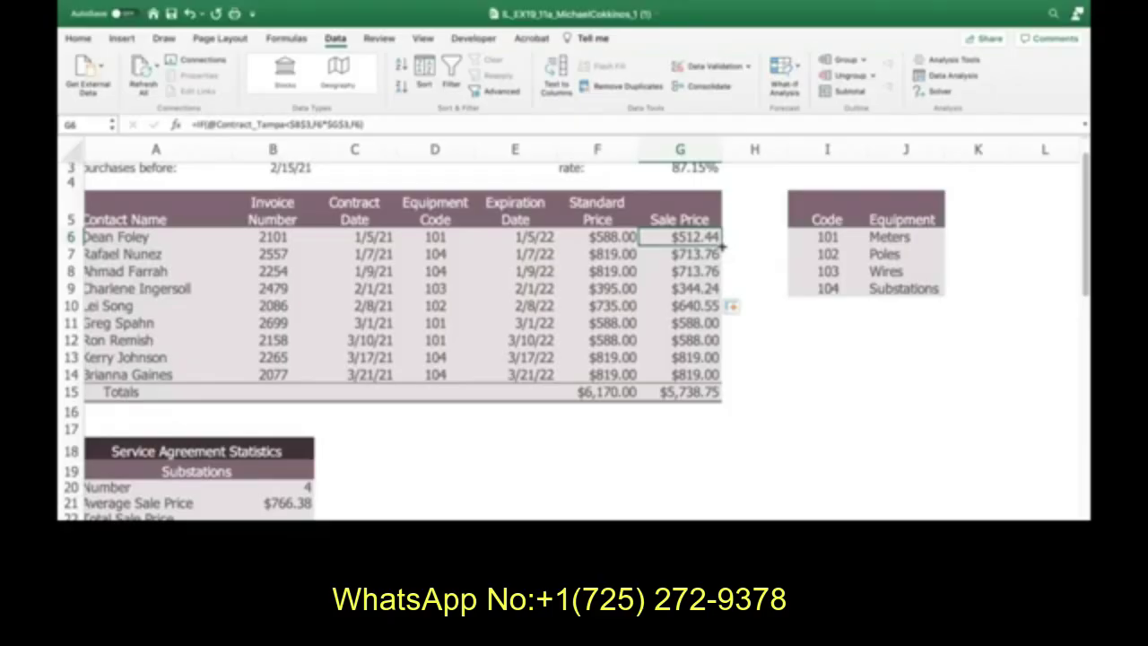
pyautogui.moveTo(721, 243); pyautogui.dragTo(722, 376)
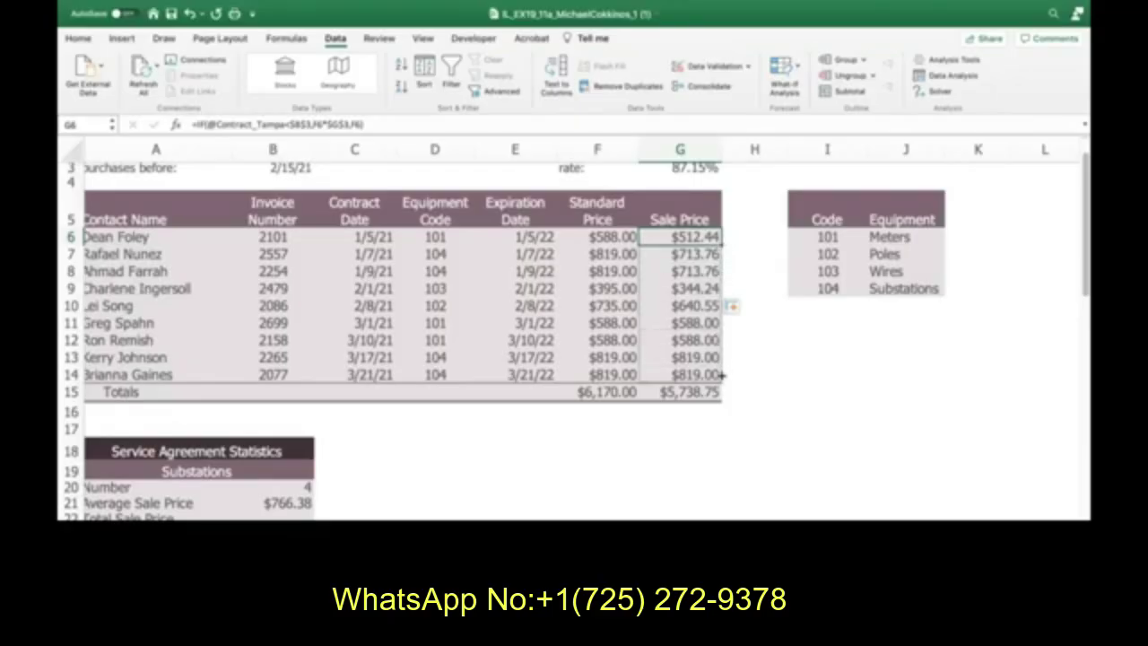
pyautogui.click(697, 257)
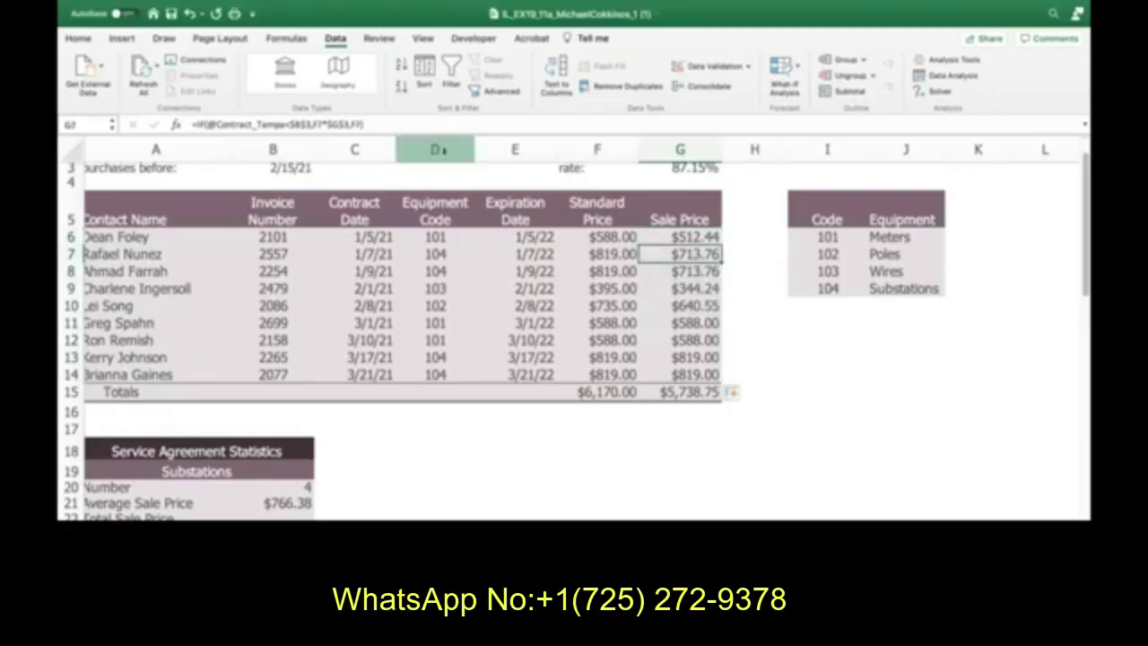
pyautogui.click(692, 270)
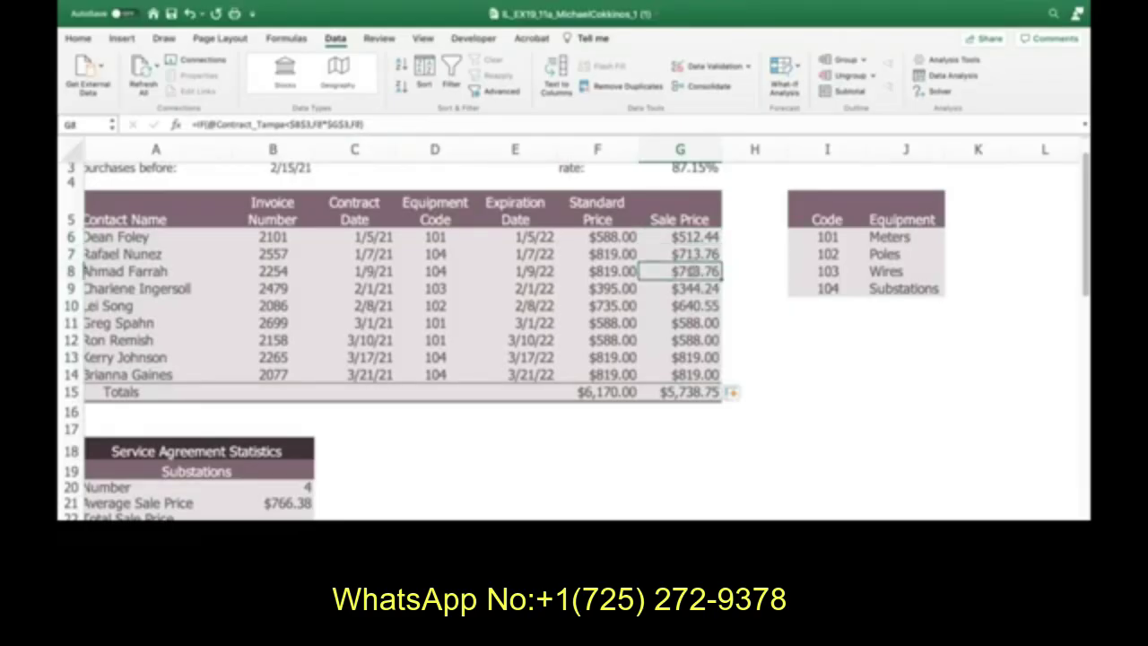
pyautogui.click(690, 305)
pyautogui.click(687, 321)
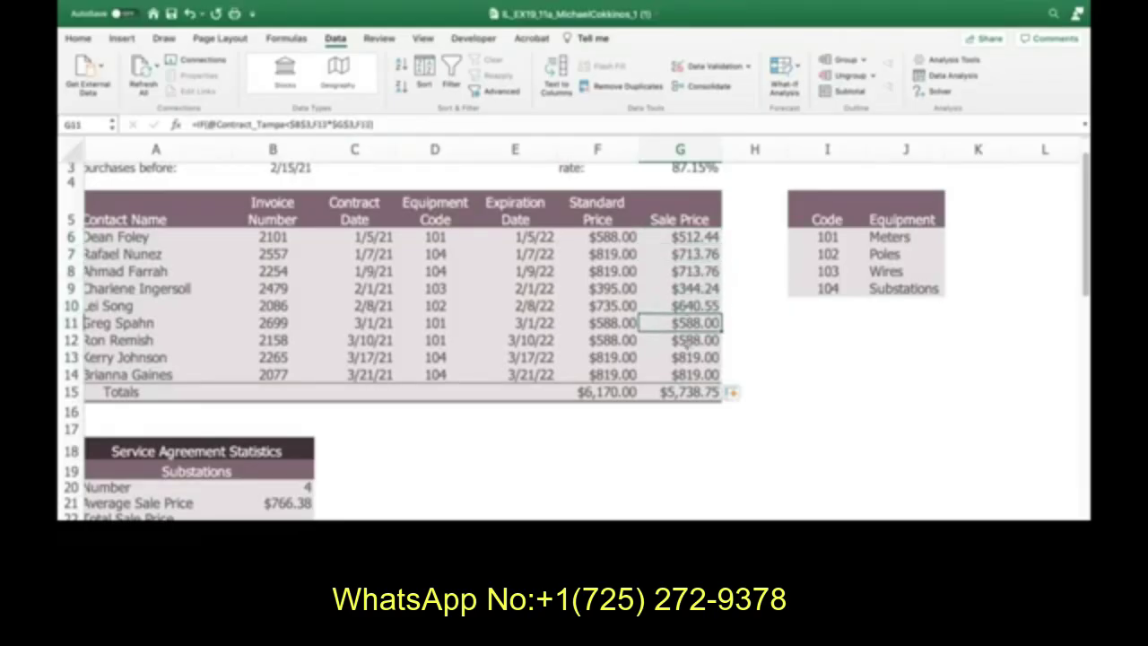
pyautogui.click(778, 358)
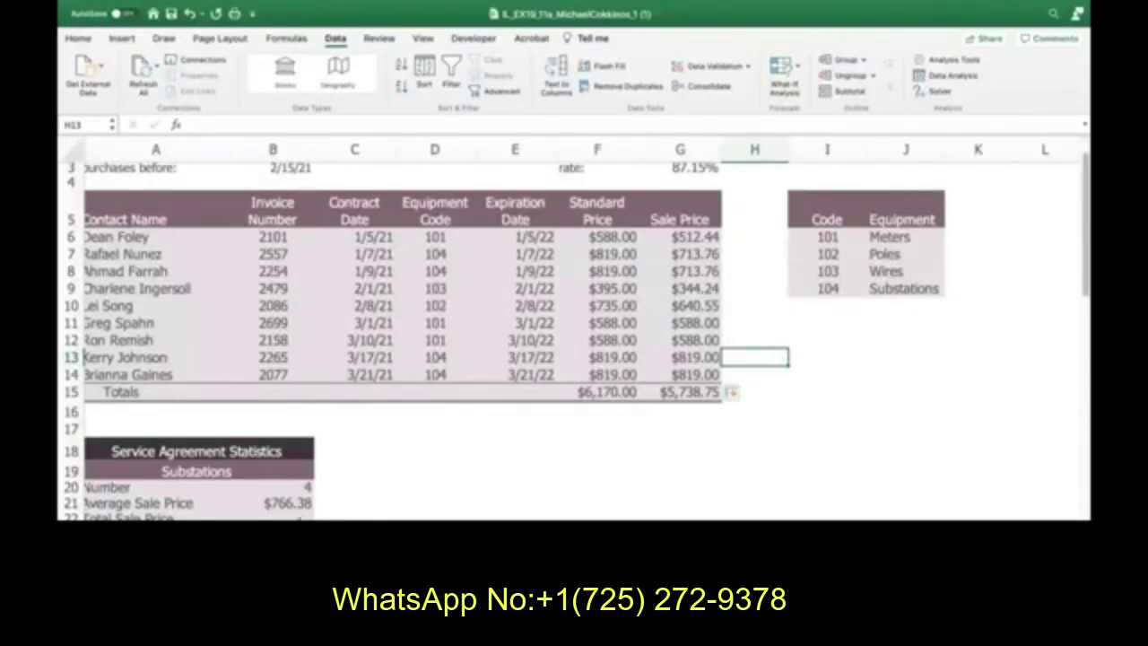
# - Start a SUMIF formula for the Total Sale Price in B22 with D6:D14 as the criteria range
pyautogui.click(346, 493)
pyautogui.click(303, 517)
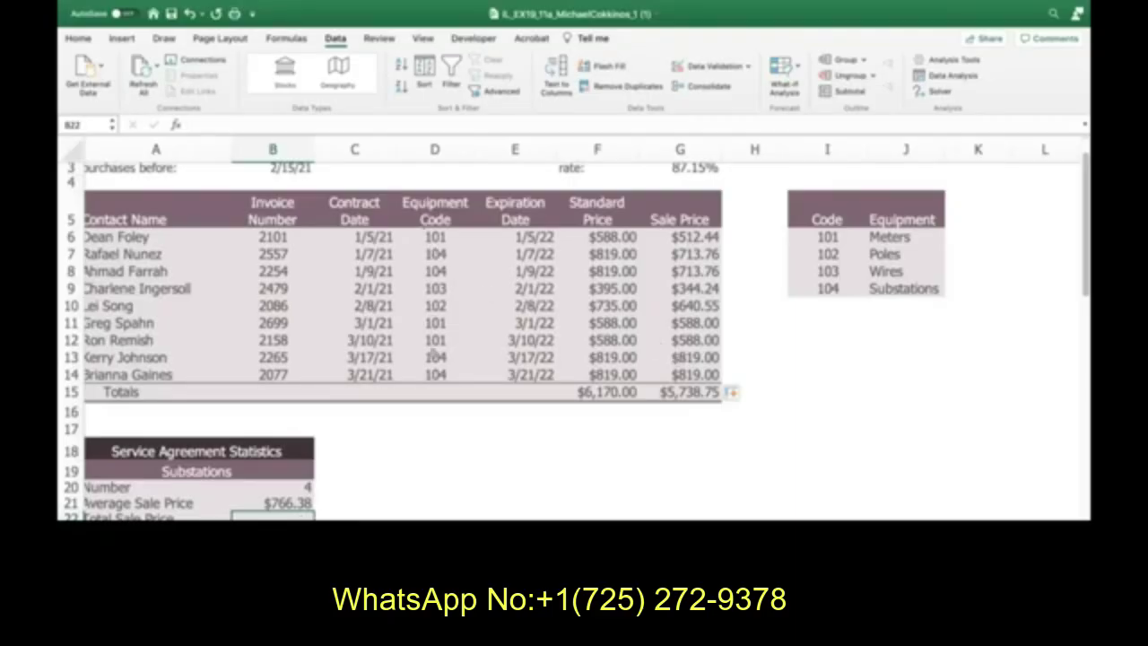
pyautogui.click(176, 125)
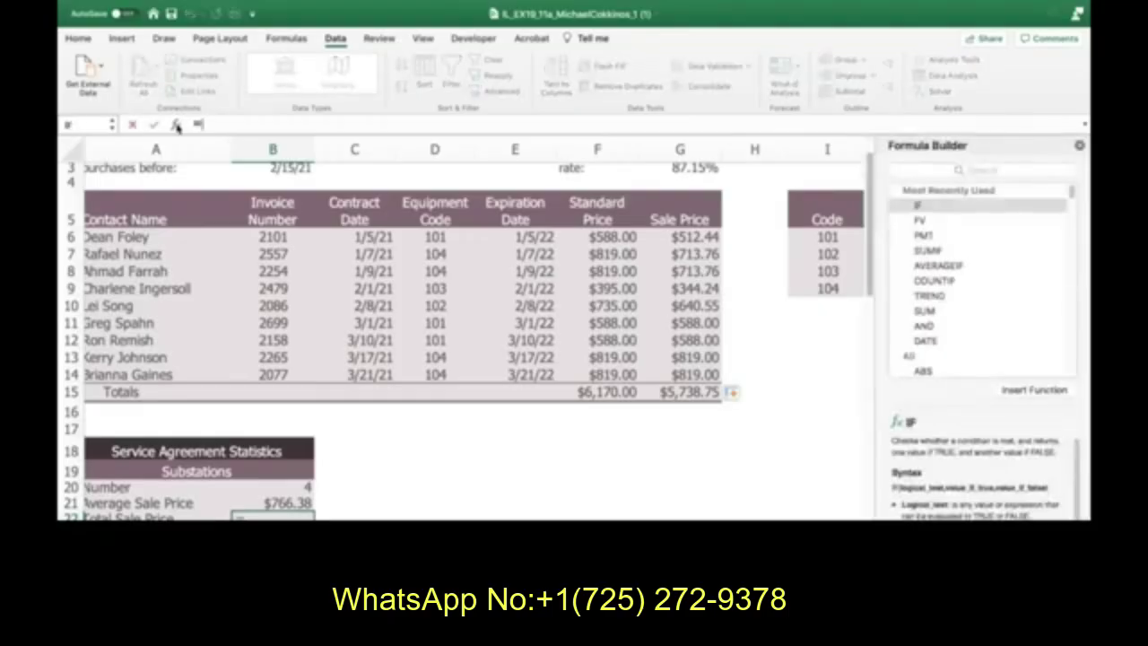
pyautogui.write('sumif')
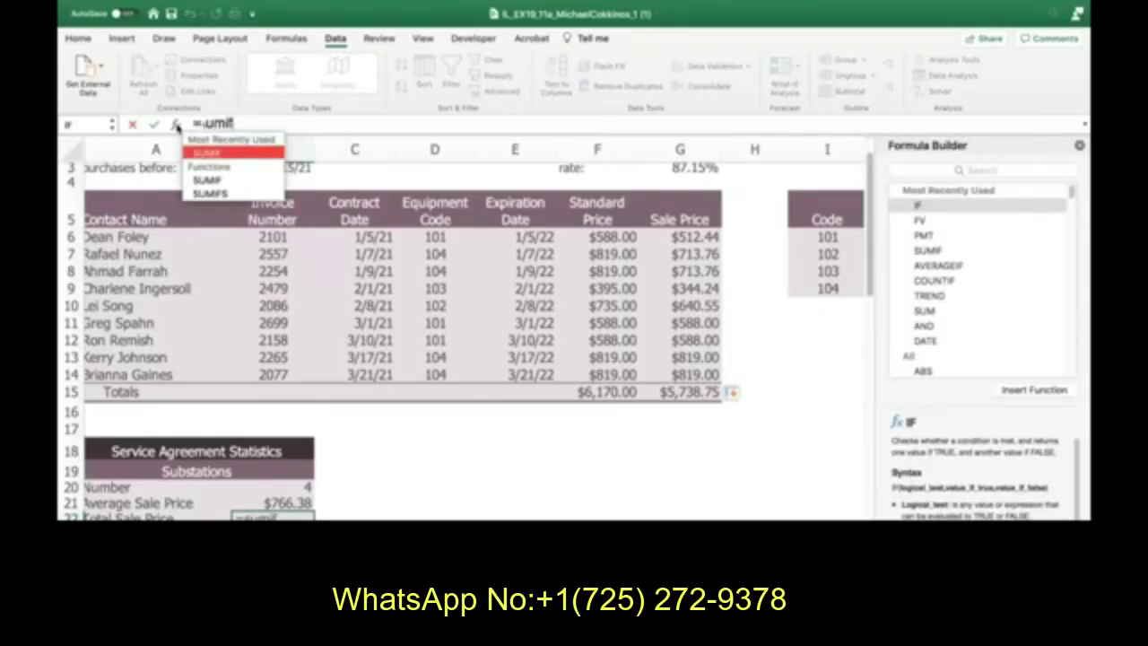
pyautogui.doubleClick(201, 155)
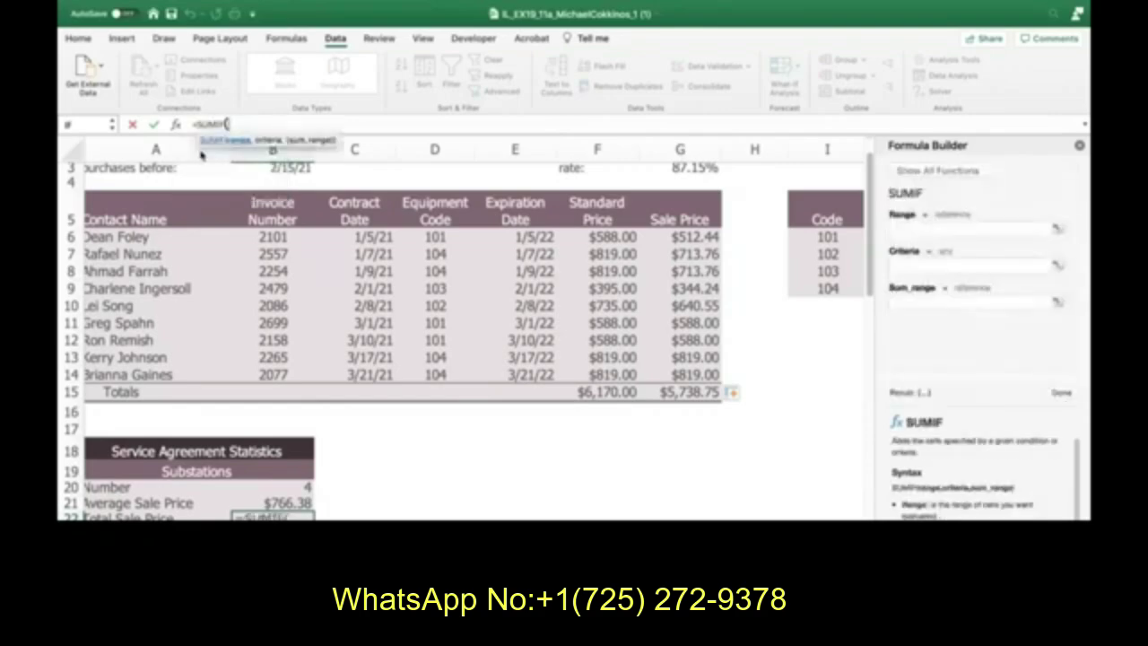
pyautogui.click(903, 227)
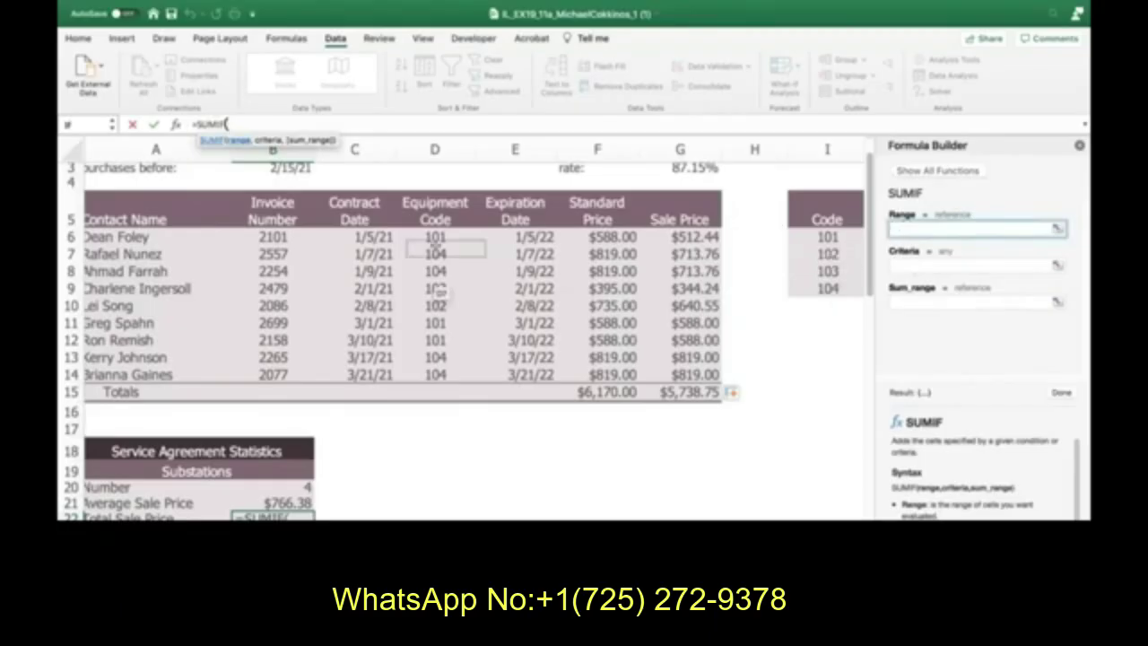
pyautogui.click(435, 237)
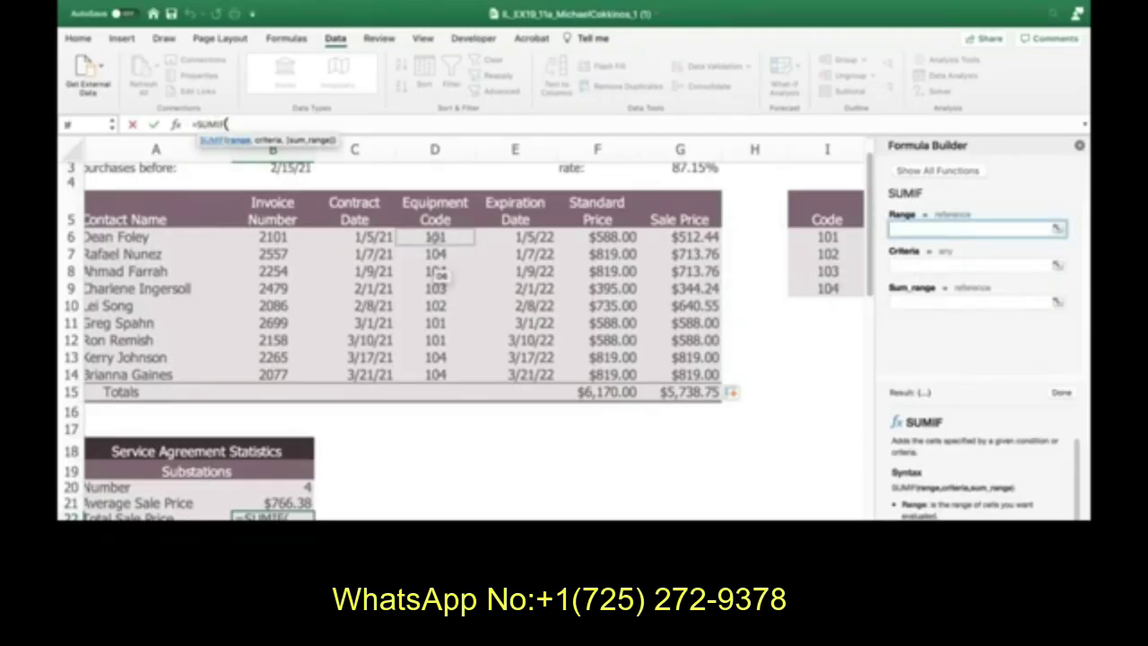
pyautogui.moveTo(435, 237); pyautogui.dragTo(434, 357)
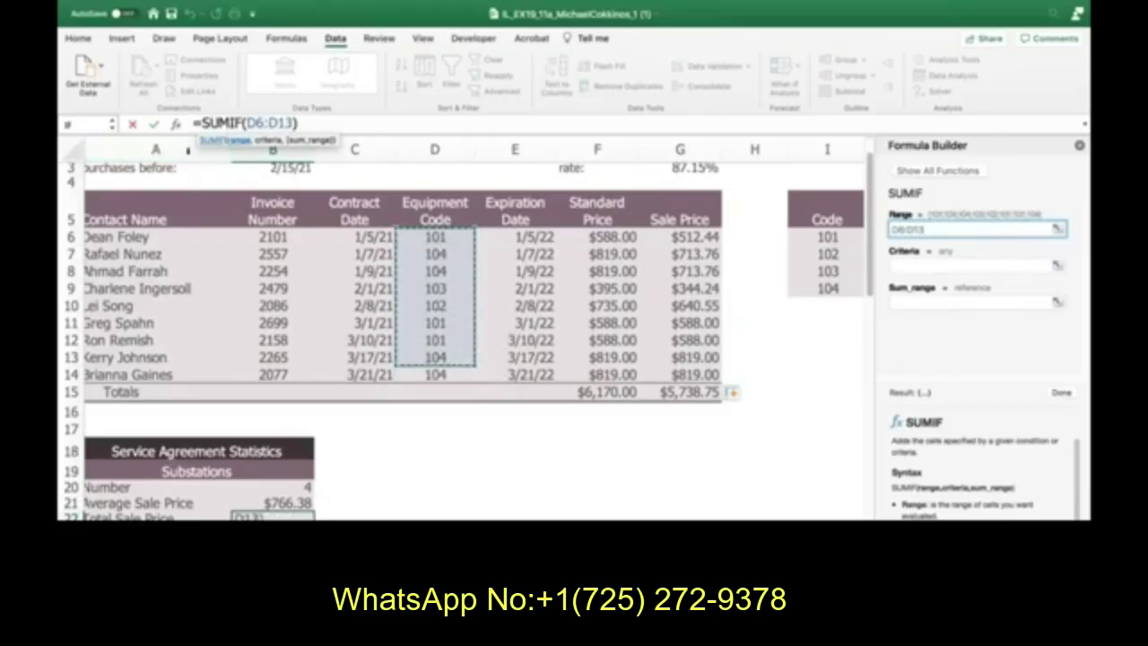
pyautogui.click(436, 239)
pyautogui.moveTo(437, 238); pyautogui.dragTo(448, 375)
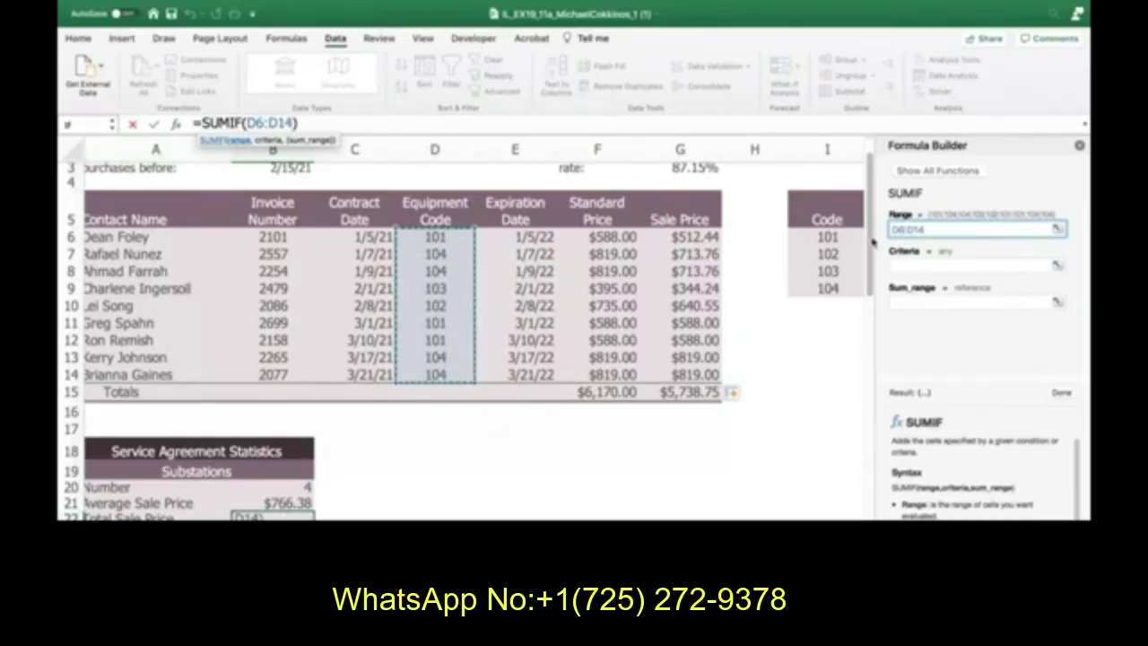
# - Complete the SUMIF formula in B22 with criteria 104 and sum range G6:G14
pyautogui.click(897, 261)
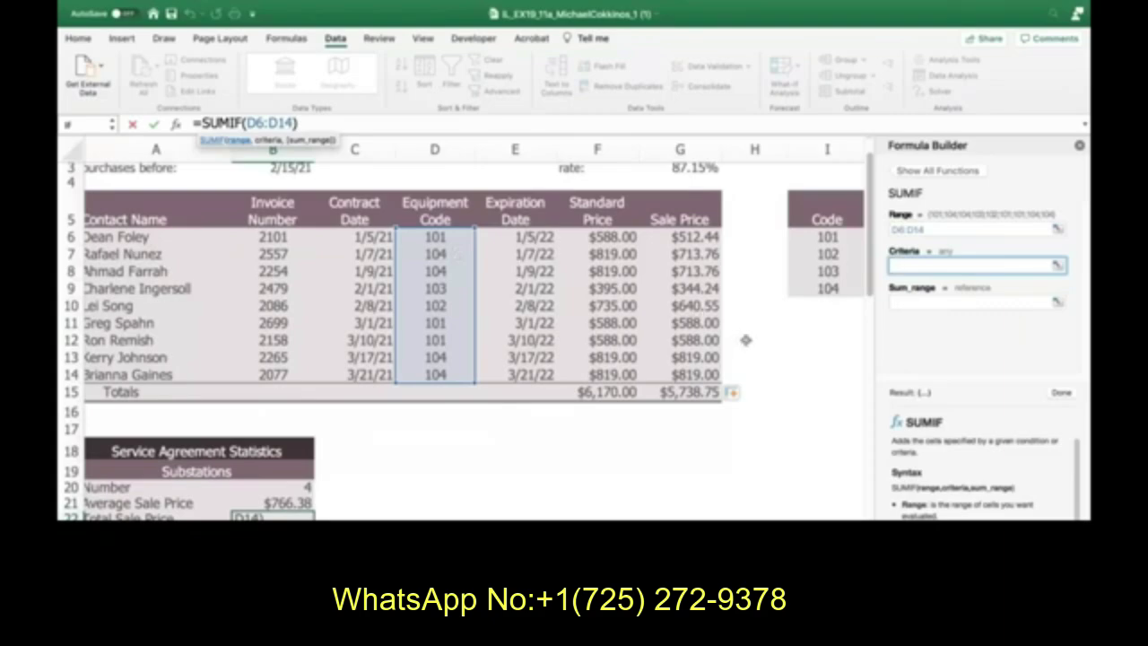
pyautogui.hscroll(2, 745, 340)
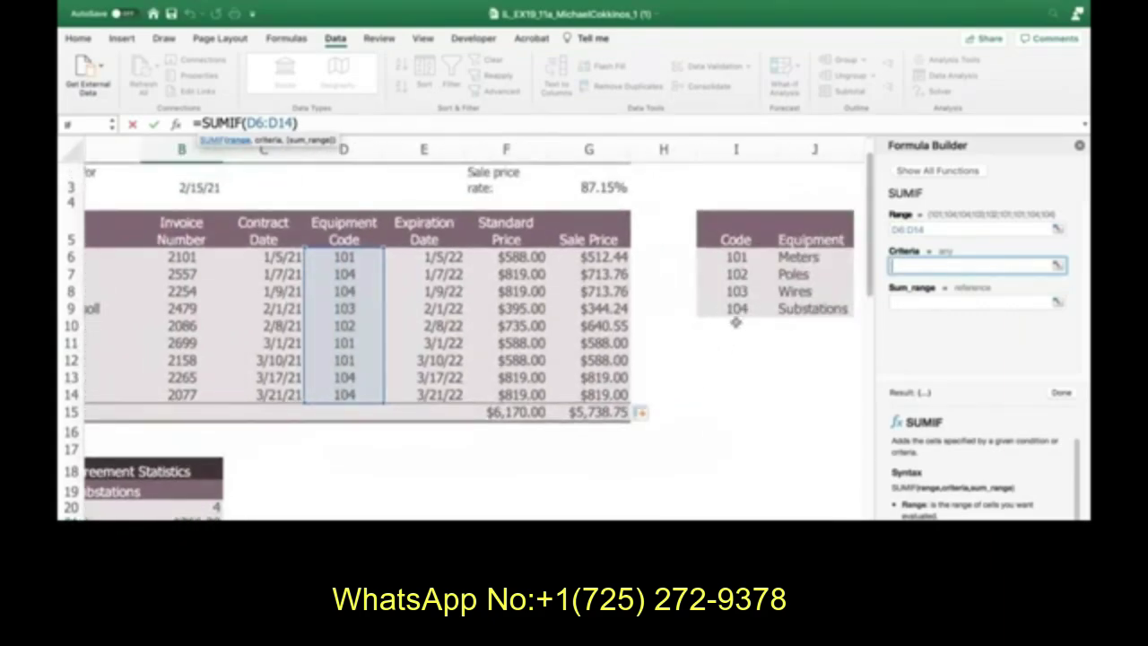
pyautogui.write('104')
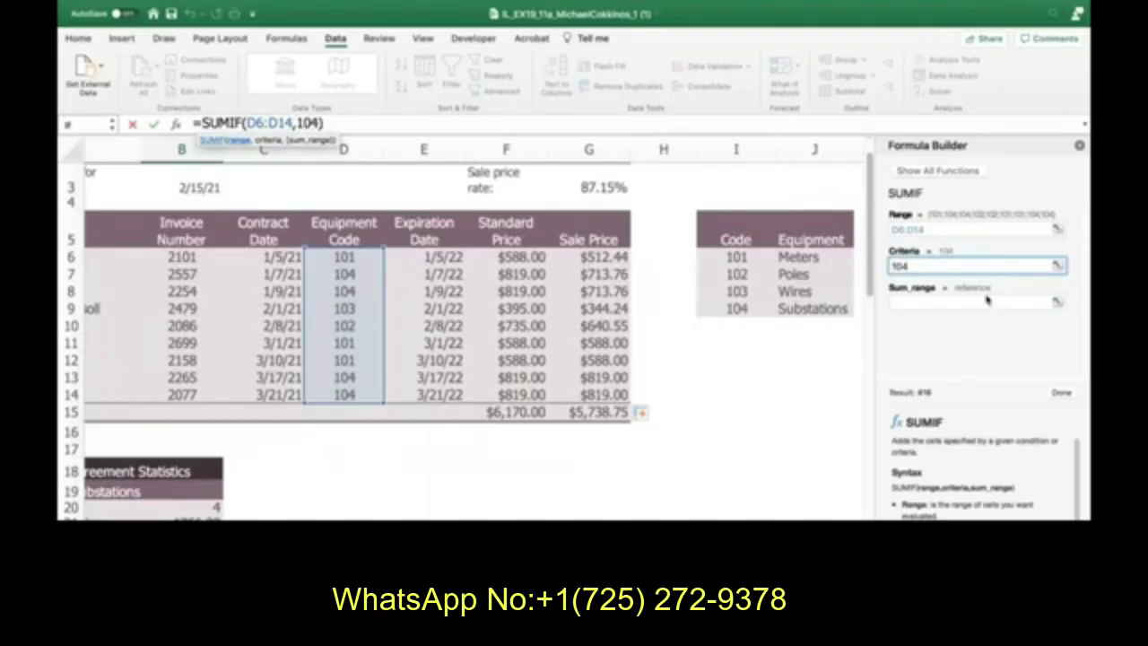
pyautogui.click(954, 301)
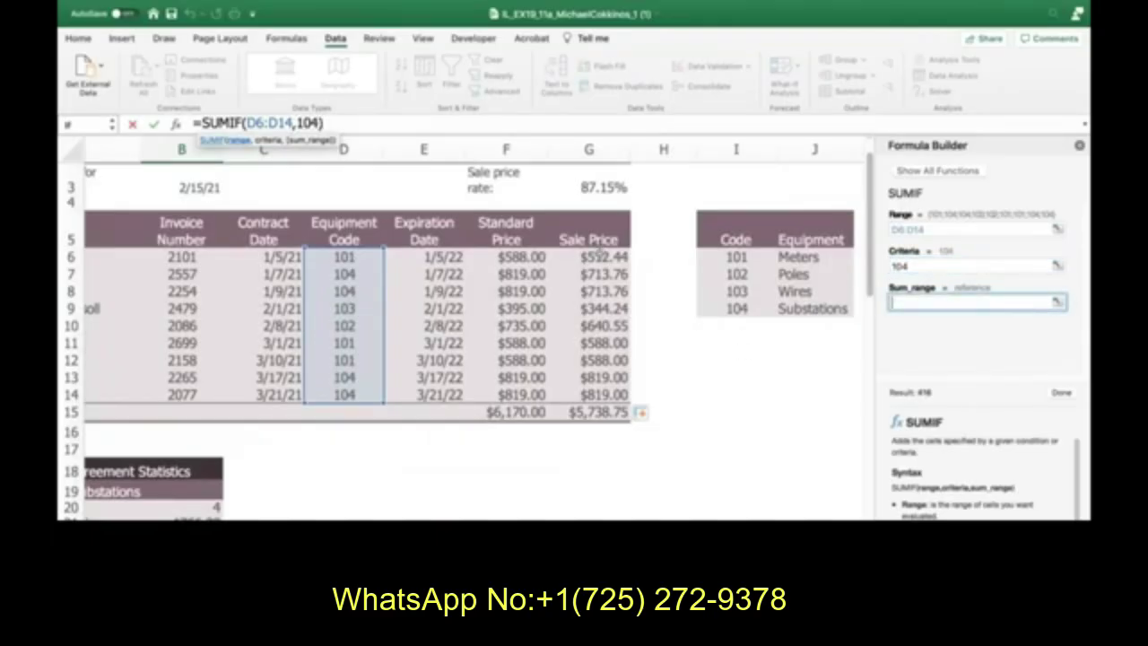
pyautogui.moveTo(598, 253); pyautogui.dragTo(617, 394)
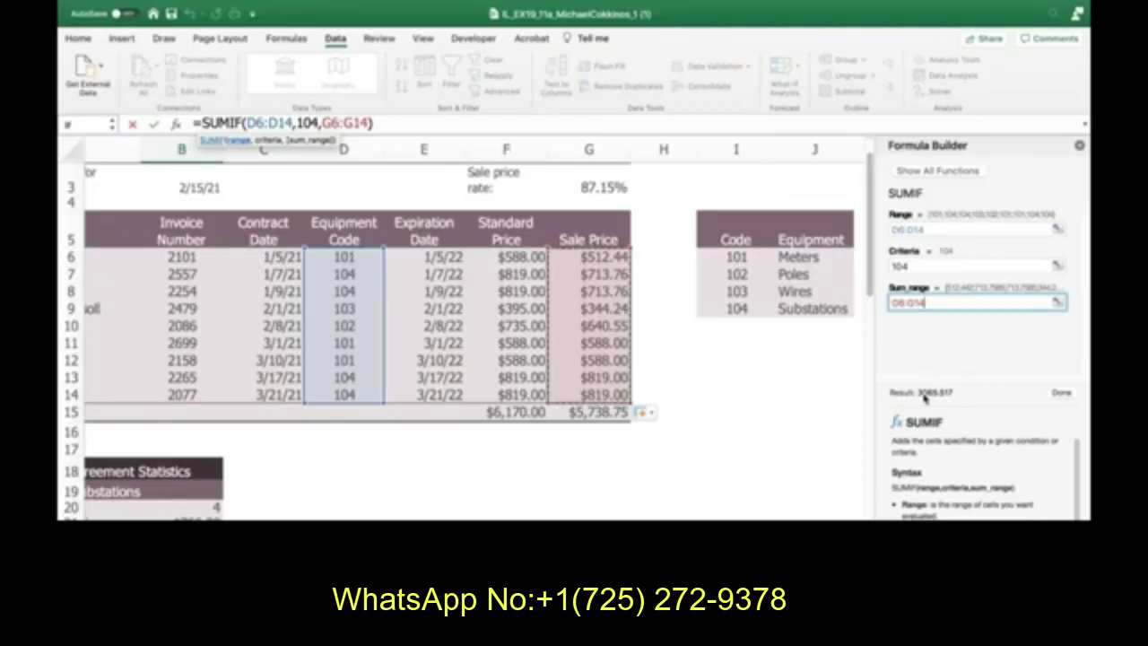
pyautogui.click(1061, 392)
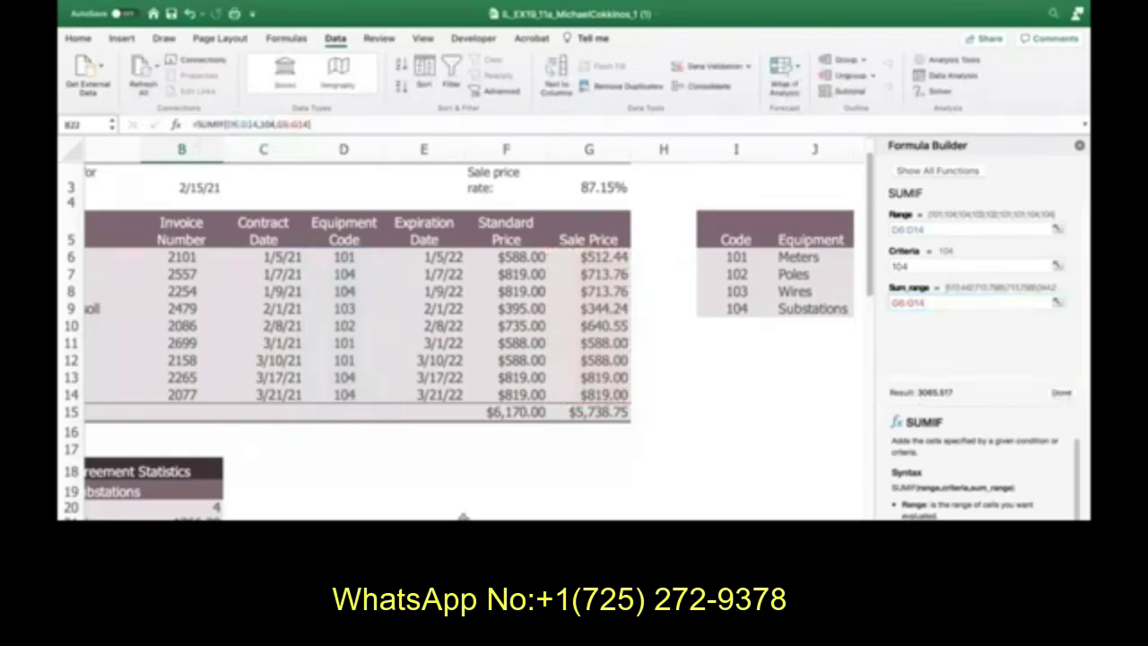
pyautogui.hscroll(-3, 370, 484)
pyautogui.scroll(-3, 370, 485)
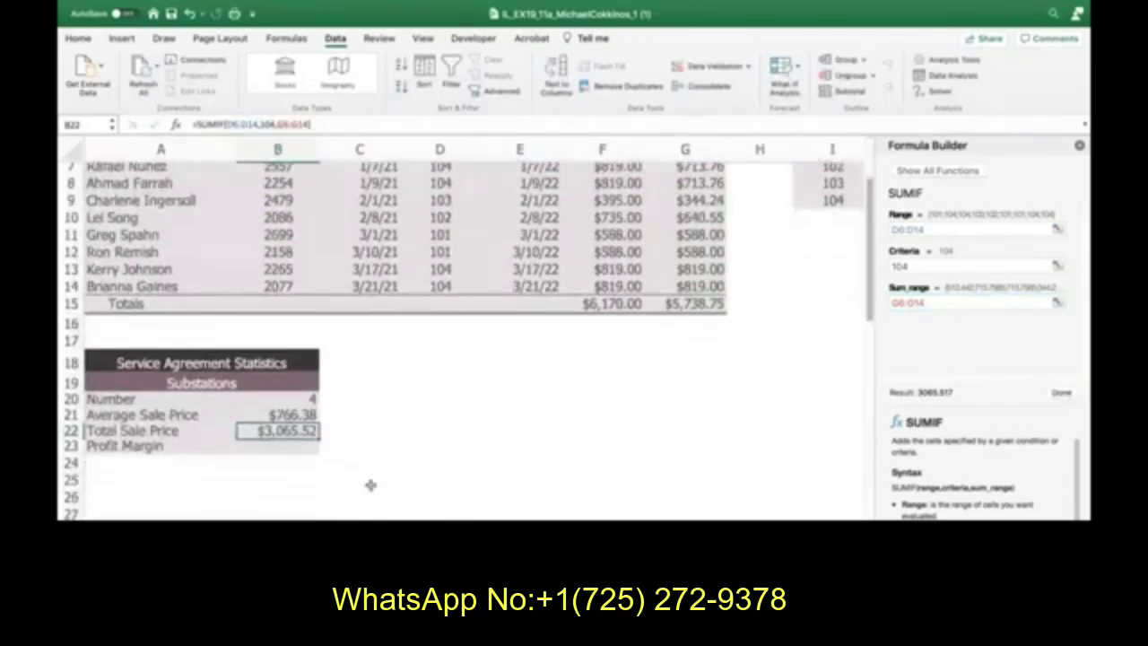
pyautogui.rightClick(372, 484)
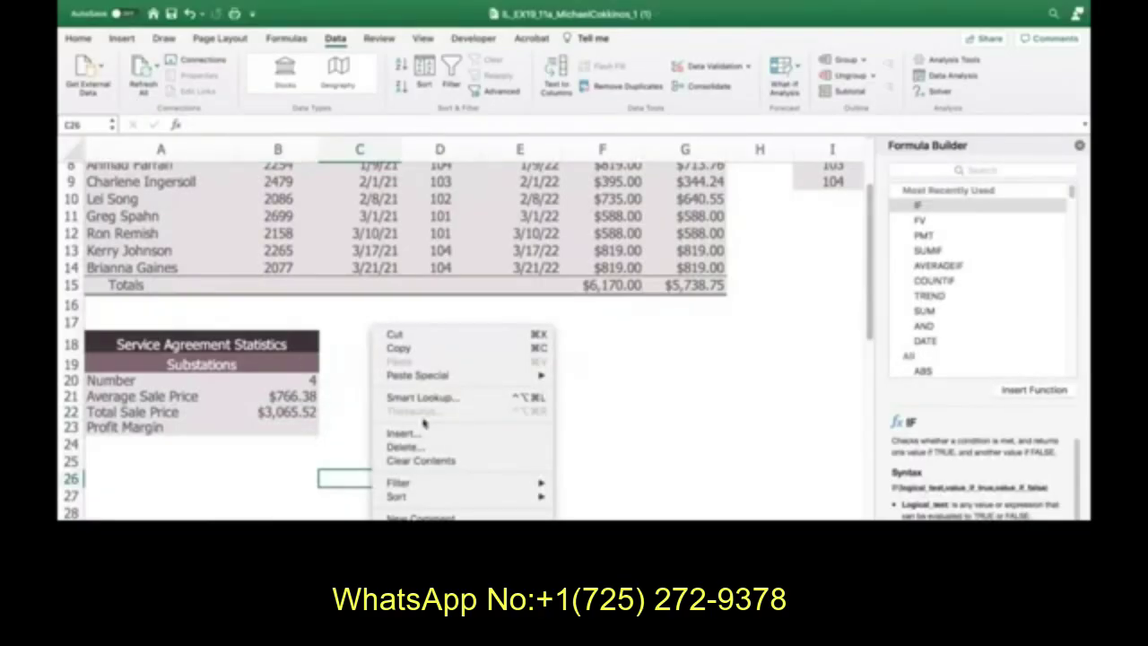
pyautogui.click(307, 511)
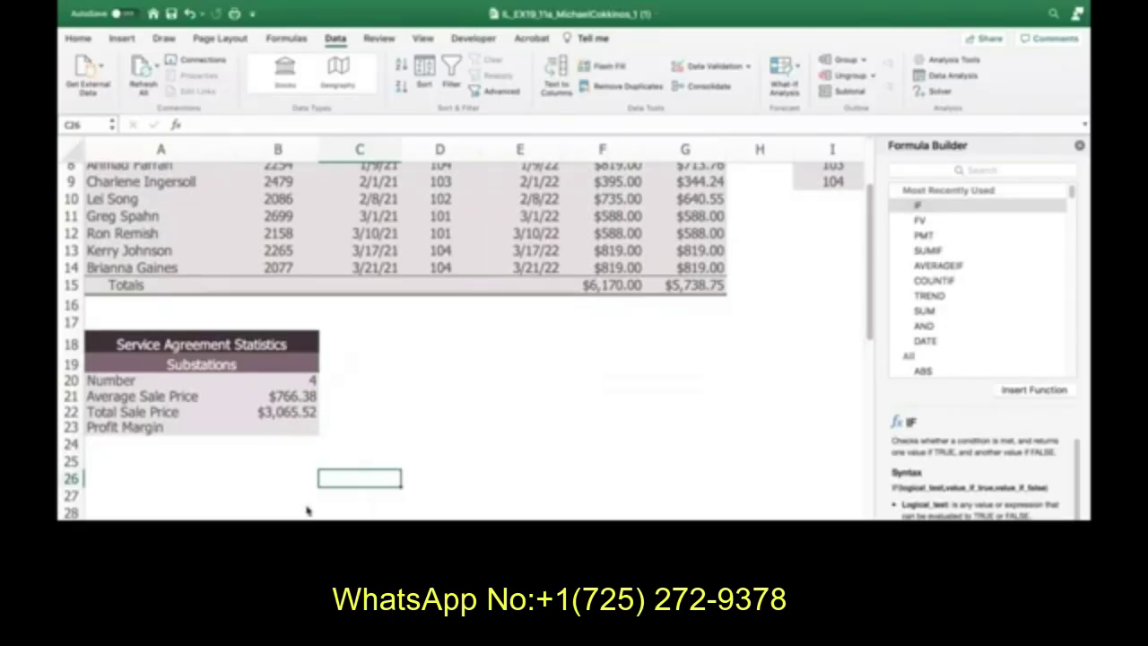
pyautogui.scroll(3, 409, 495)
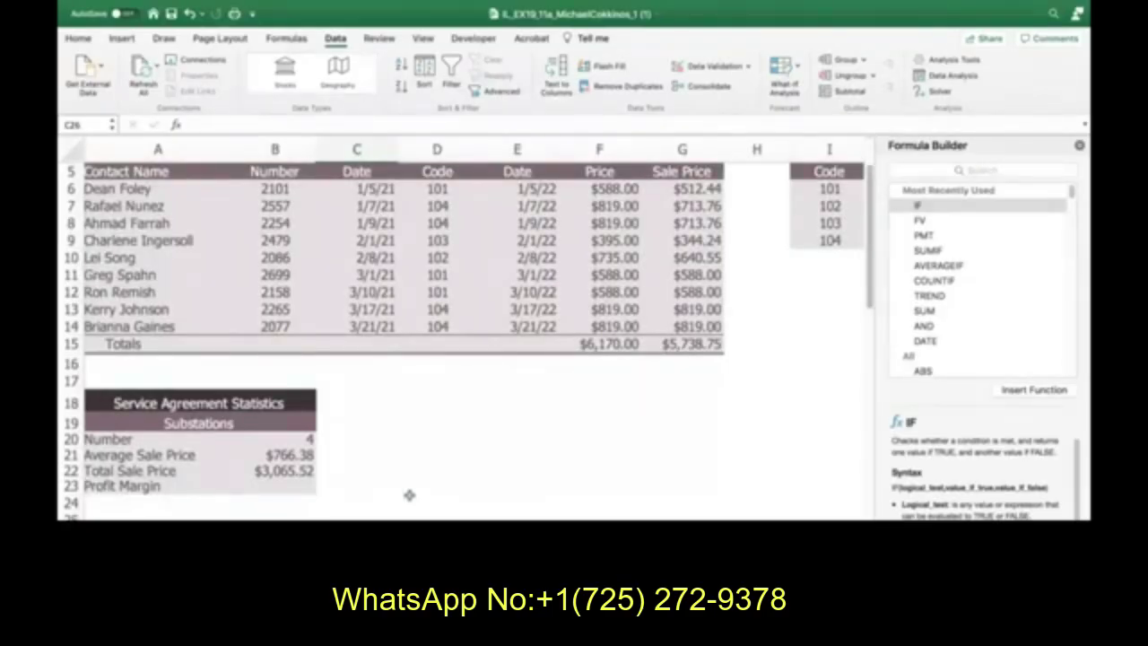
# - Apply the Currency number format to the Substations statistics cells B21:B23
pyautogui.click(270, 438)
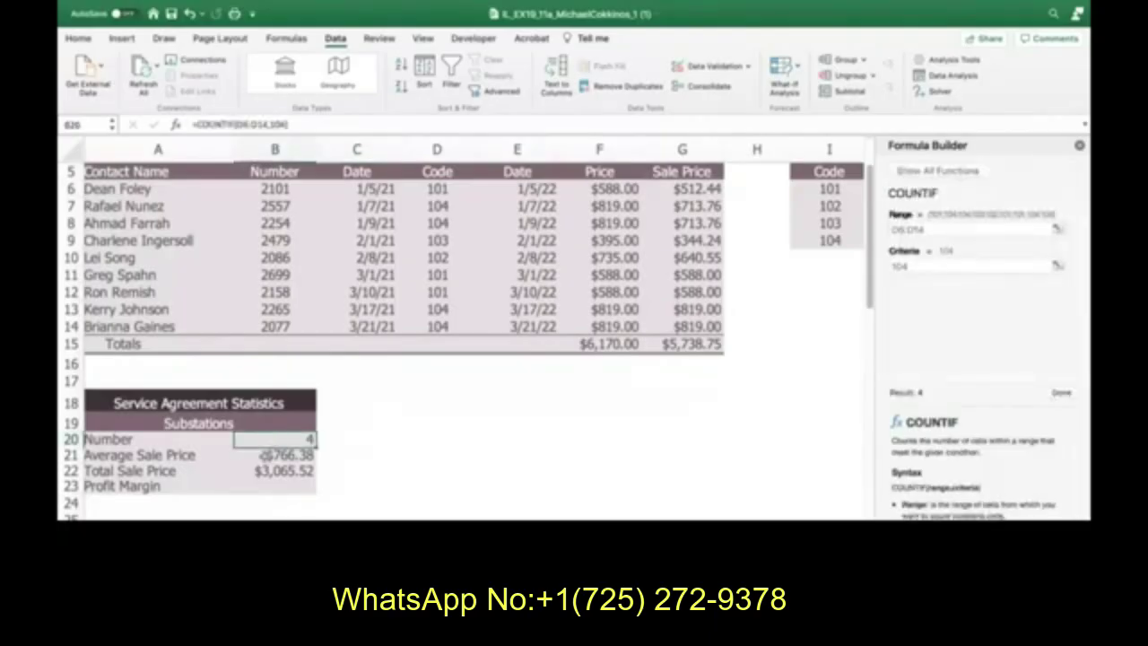
pyautogui.moveTo(260, 454); pyautogui.dragTo(266, 481)
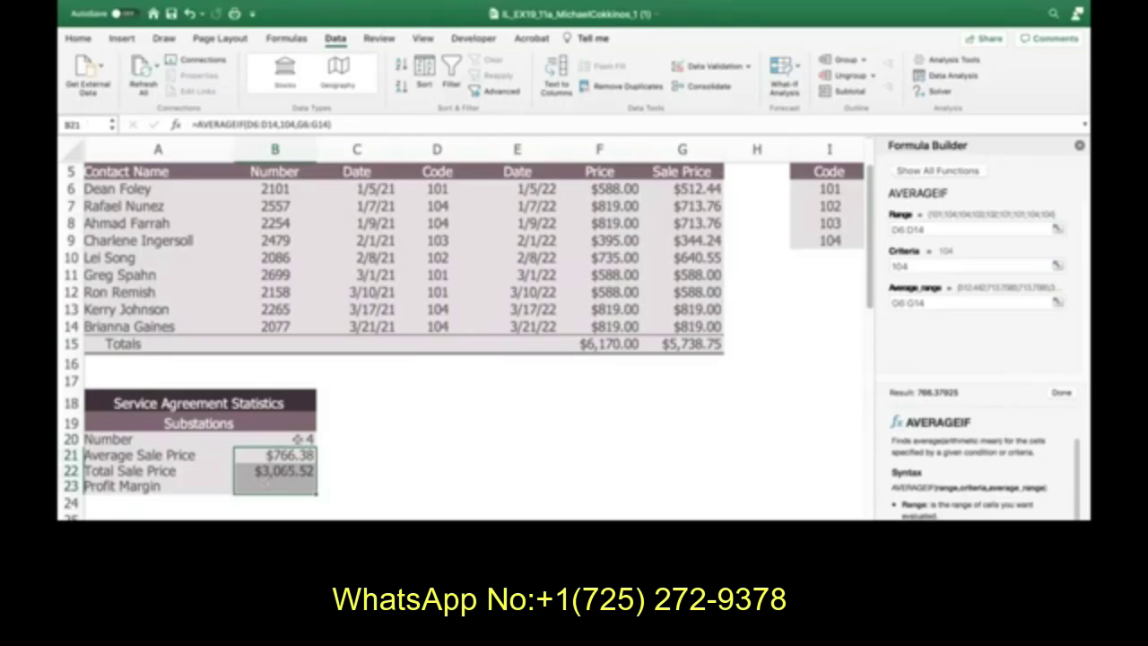
pyautogui.click(79, 38)
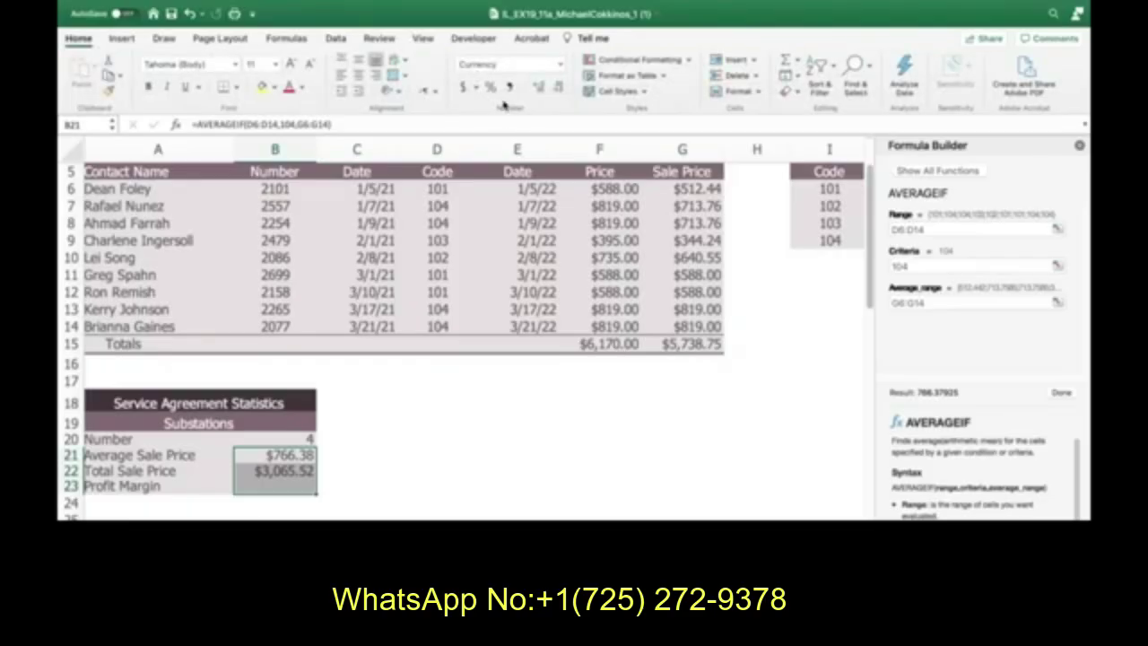
pyautogui.click(559, 67)
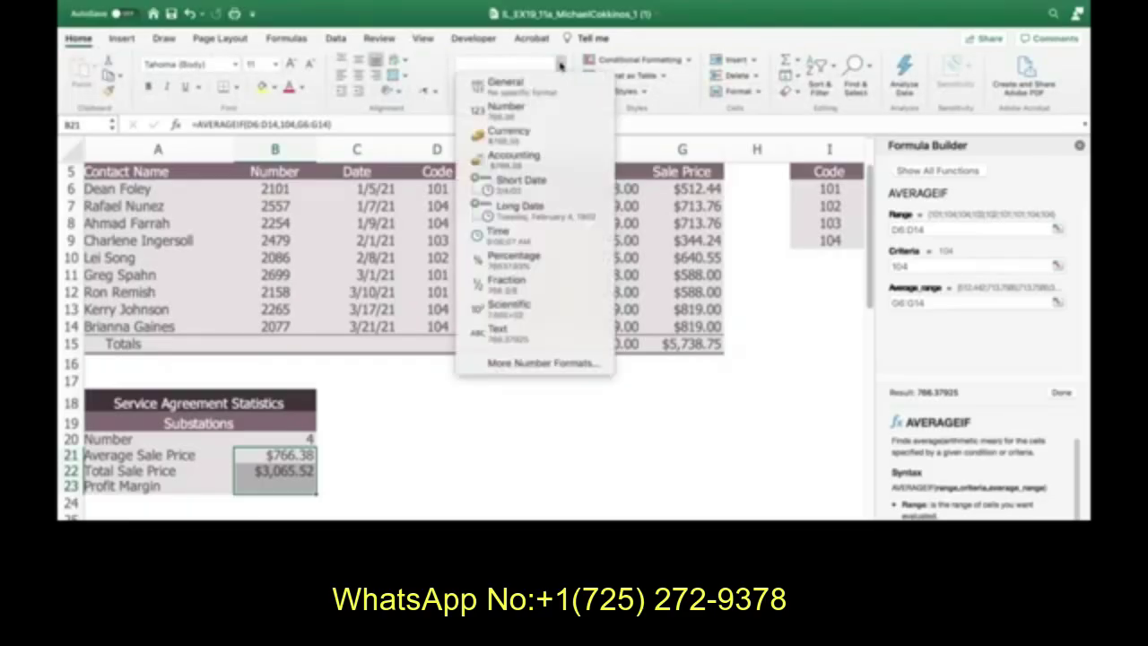
pyautogui.click(536, 134)
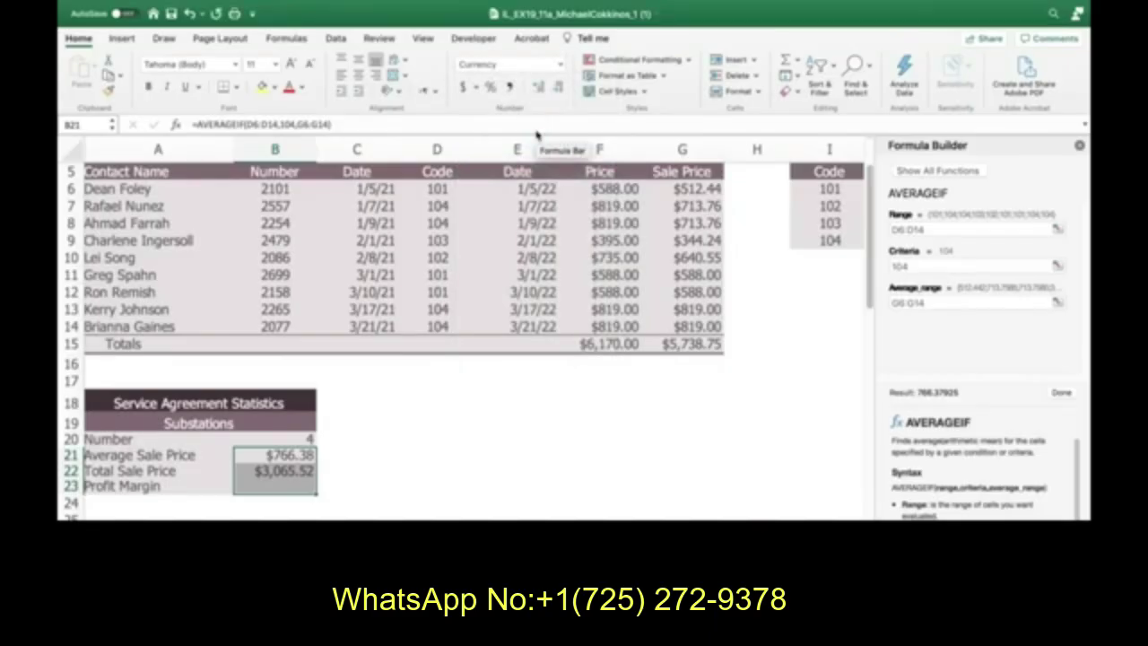
pyautogui.click(518, 419)
# - Open the Support_EX19_11a_Substations (2) workbook from Downloads and return to the service agreements workbook
pyautogui.click(294, 486)
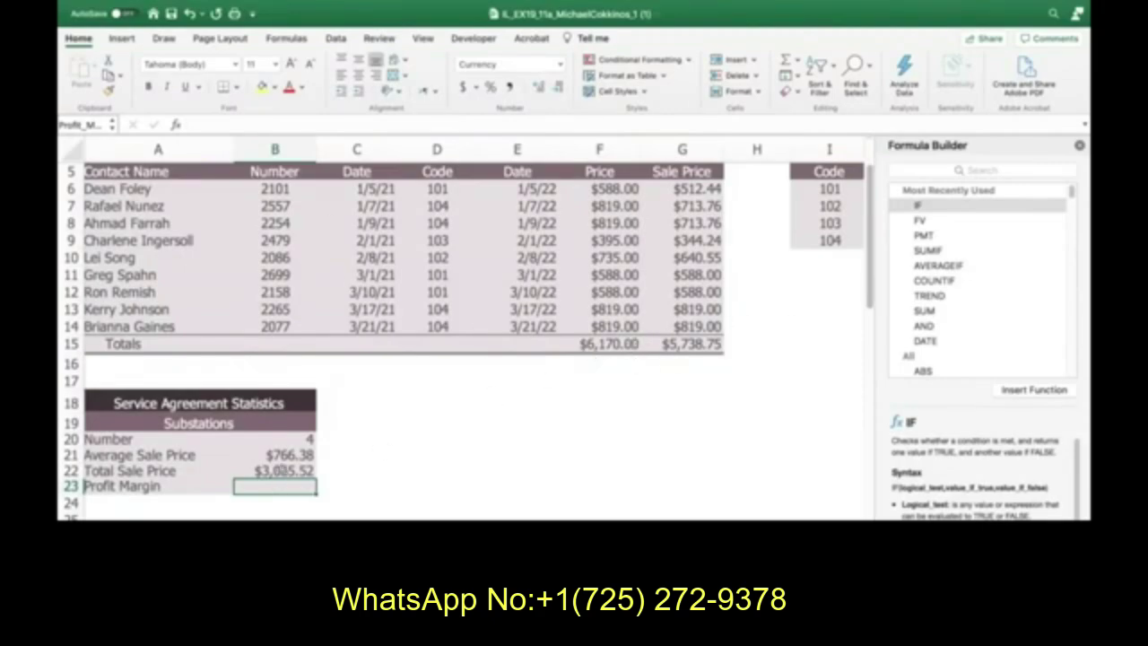
pyautogui.click(276, 469)
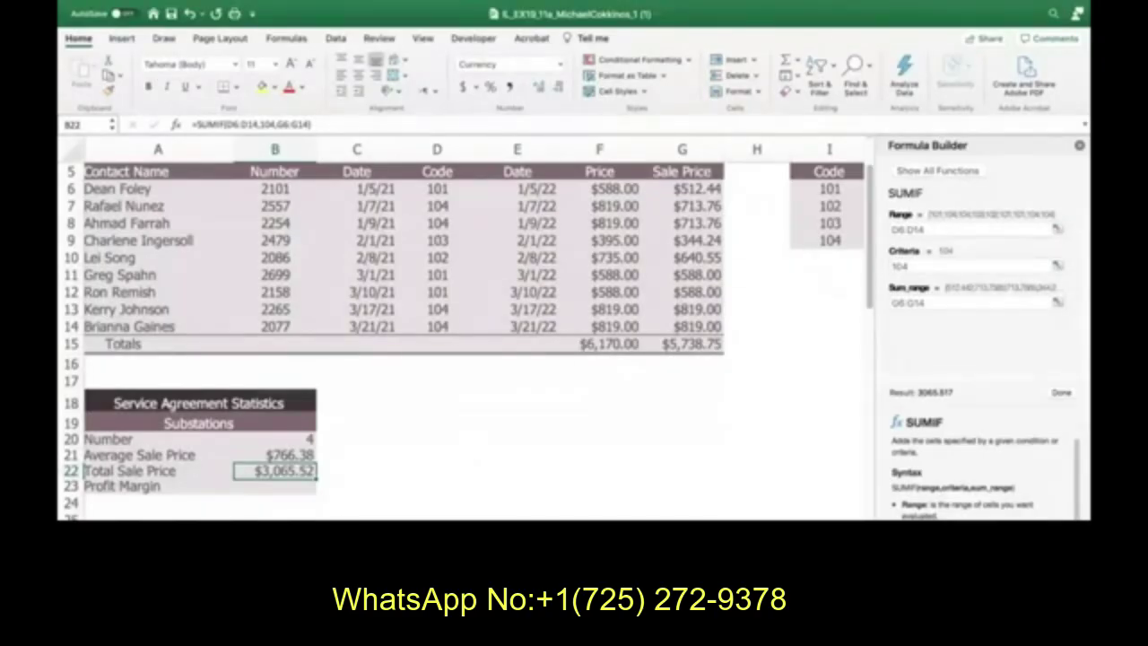
pyautogui.click(143, 7)
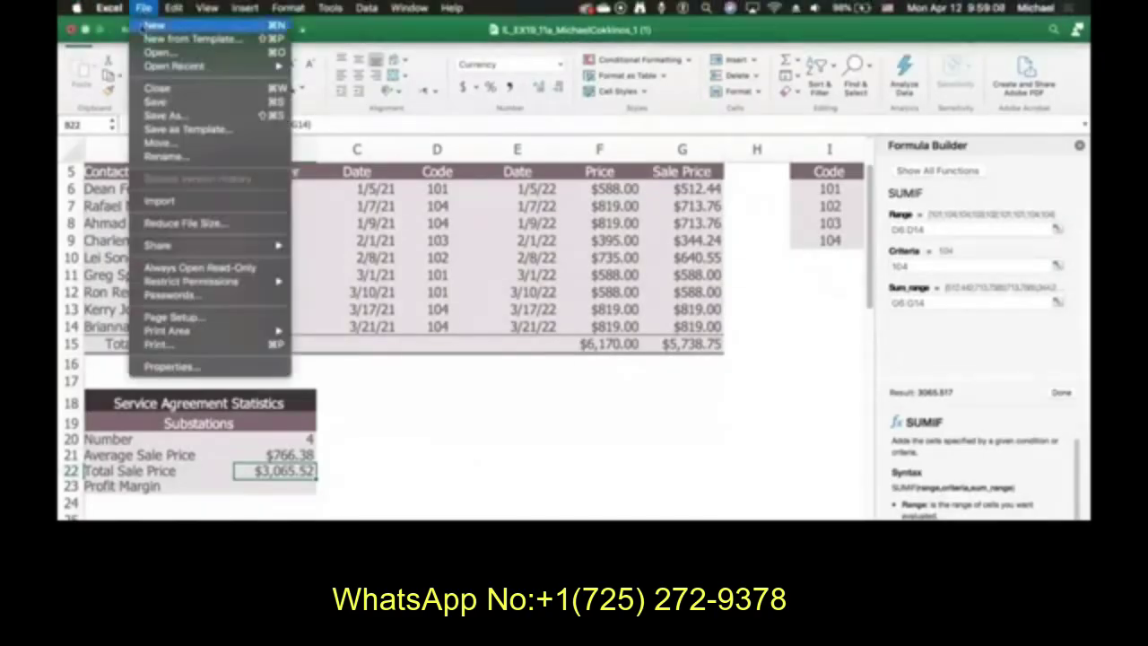
pyautogui.click(161, 52)
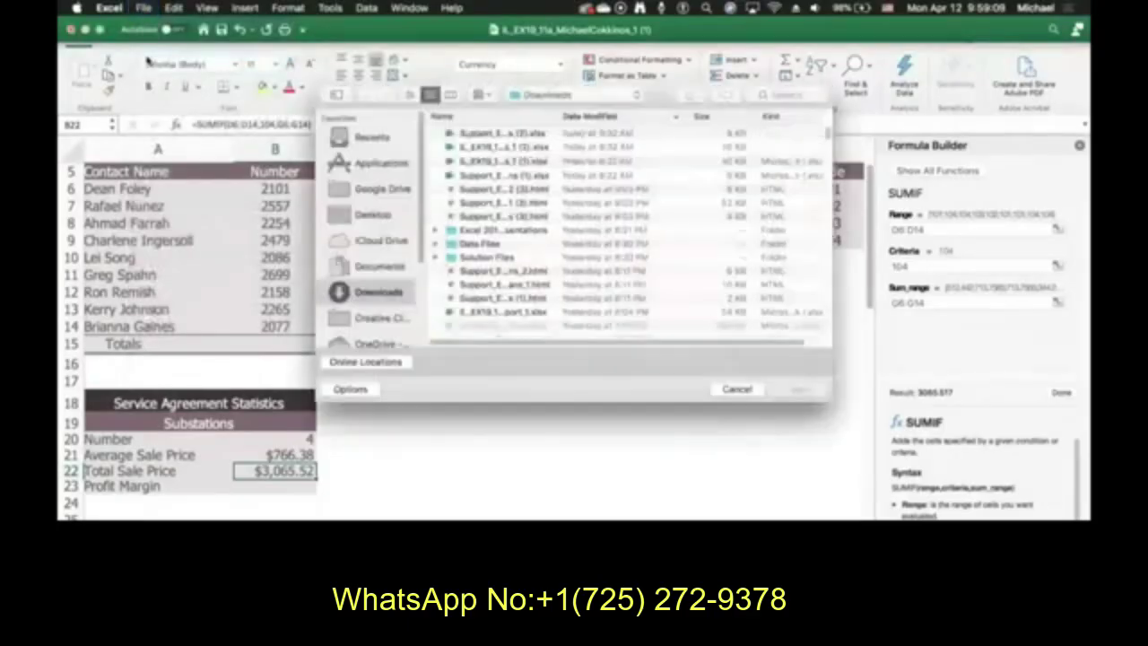
pyautogui.doubleClick(473, 136)
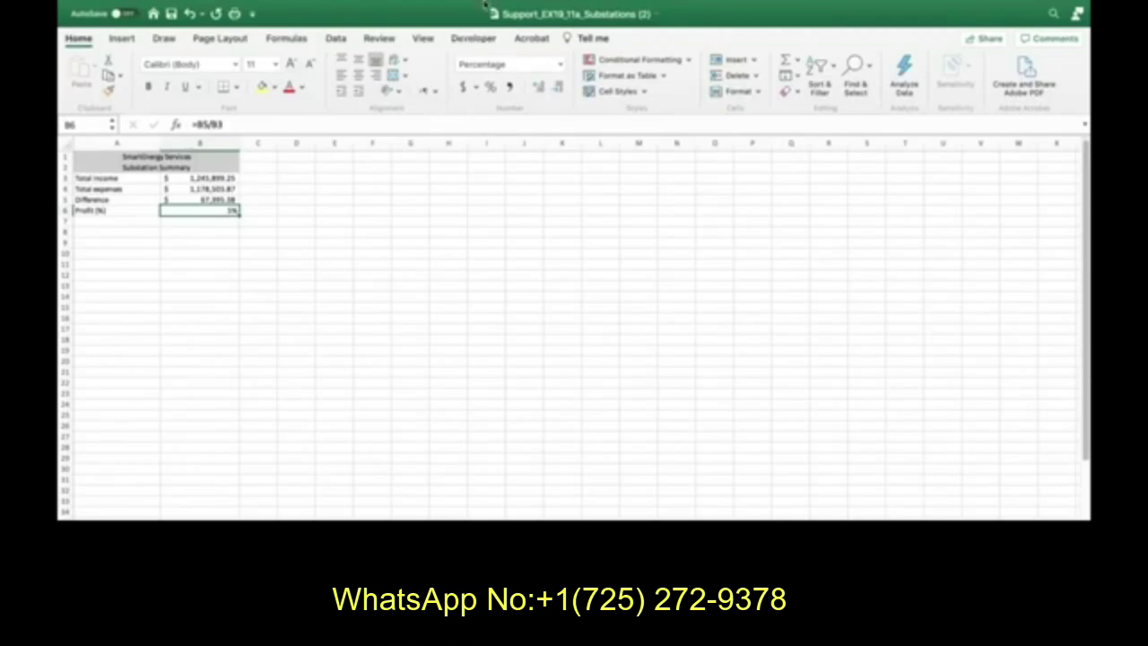
pyautogui.moveTo(472, 7)
pyautogui.click(410, 8)
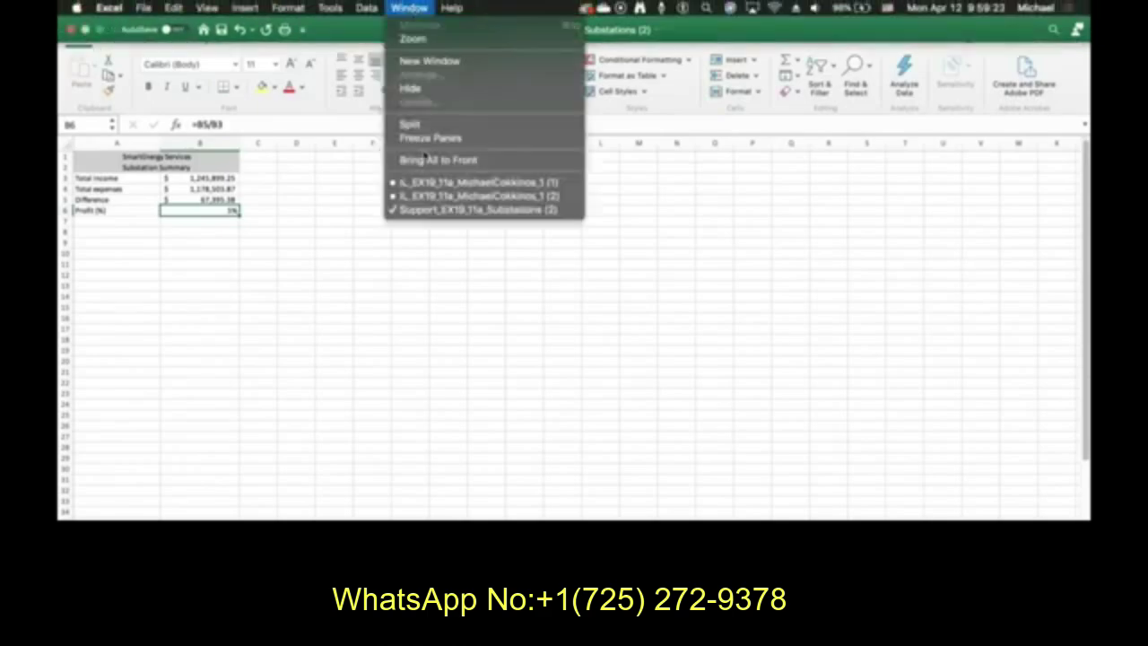
pyautogui.click(425, 182)
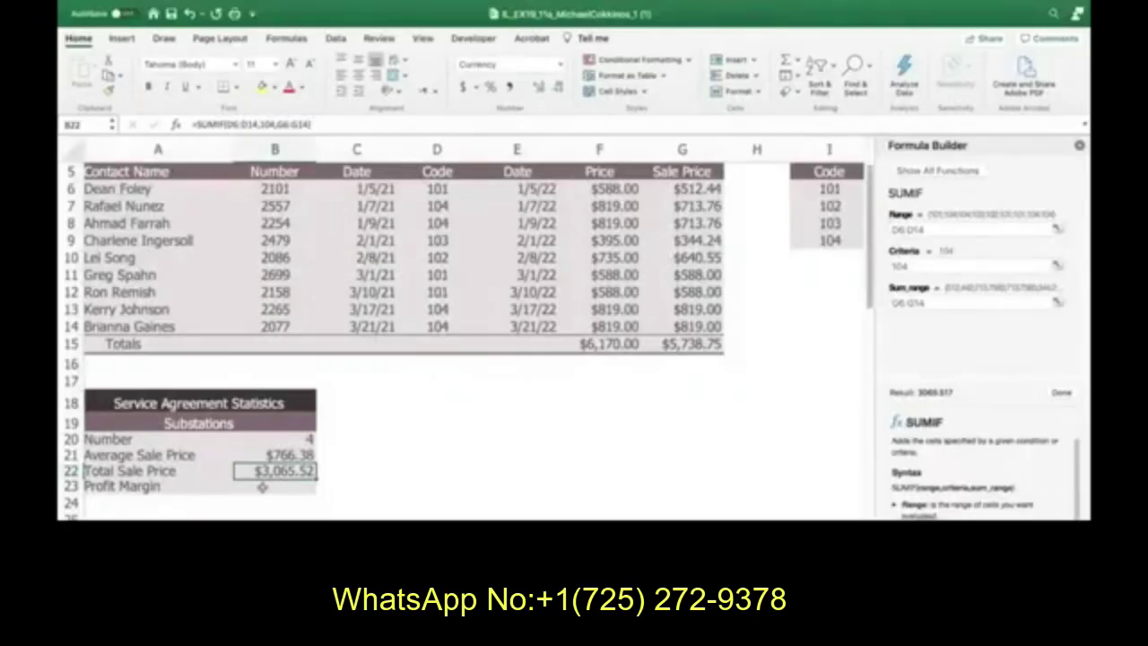
# - Begin a formula in the Profit Margin cell B23 that links to the Support_EX19_11a_Substations (2) workbook
pyautogui.click(262, 487)
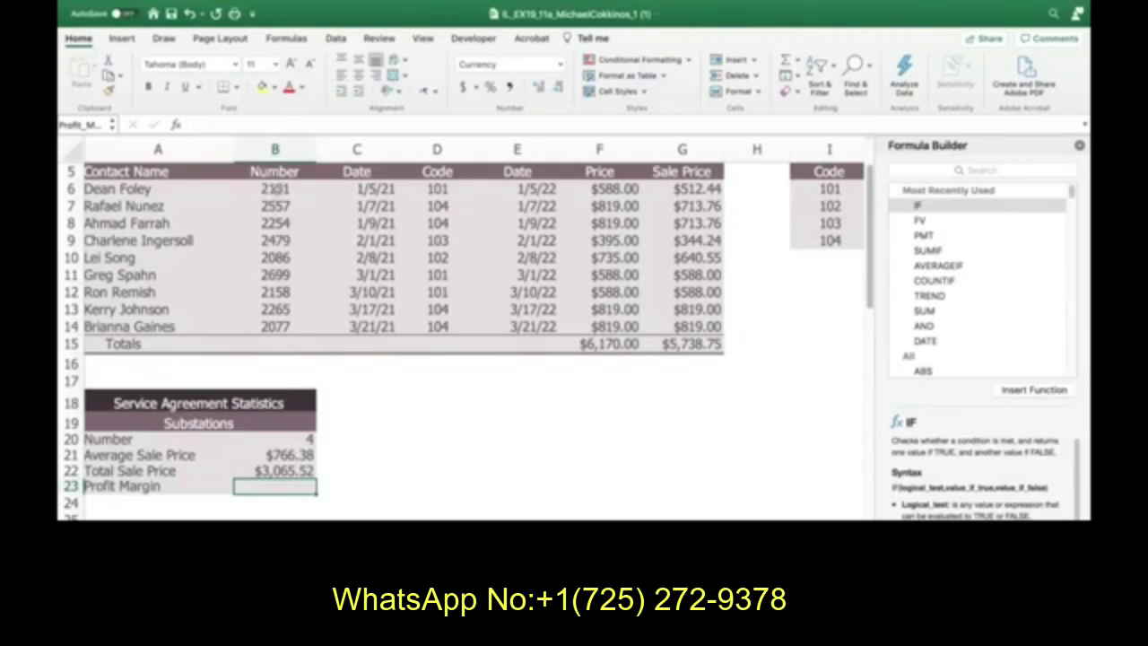
pyautogui.click(218, 126)
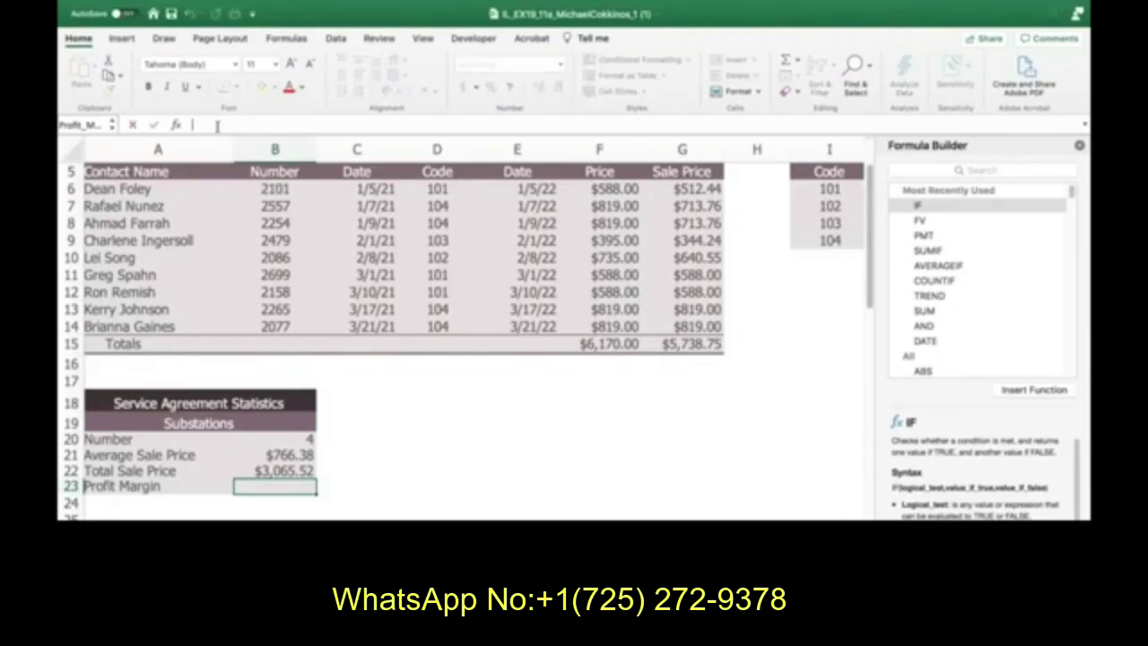
pyautogui.write('=')
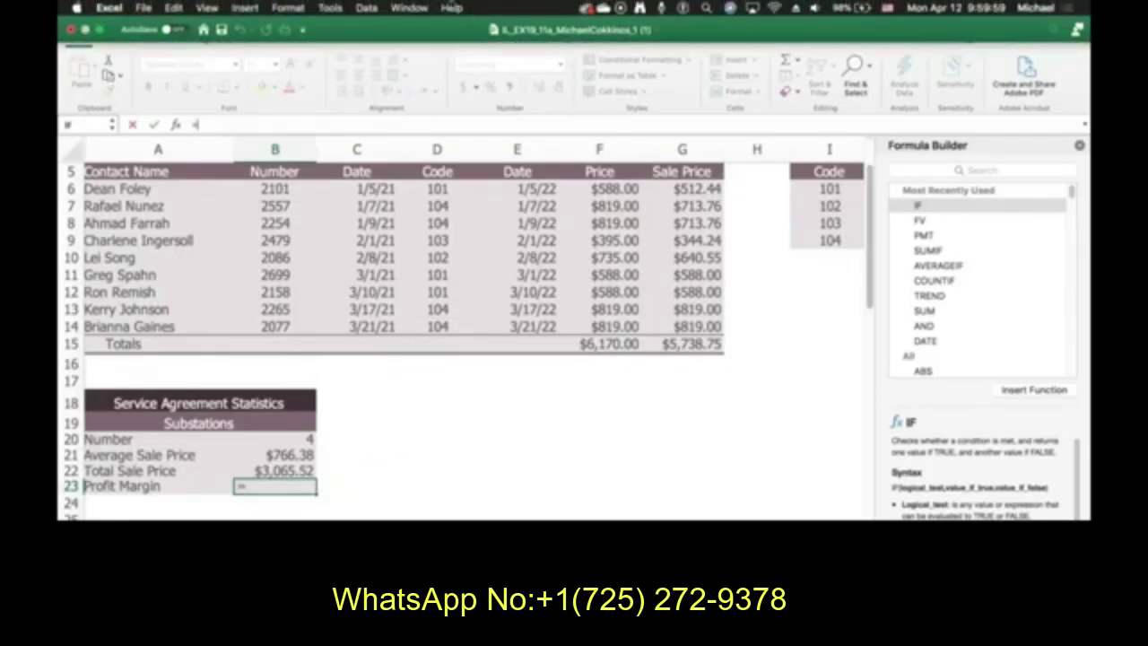
pyautogui.click(409, 7)
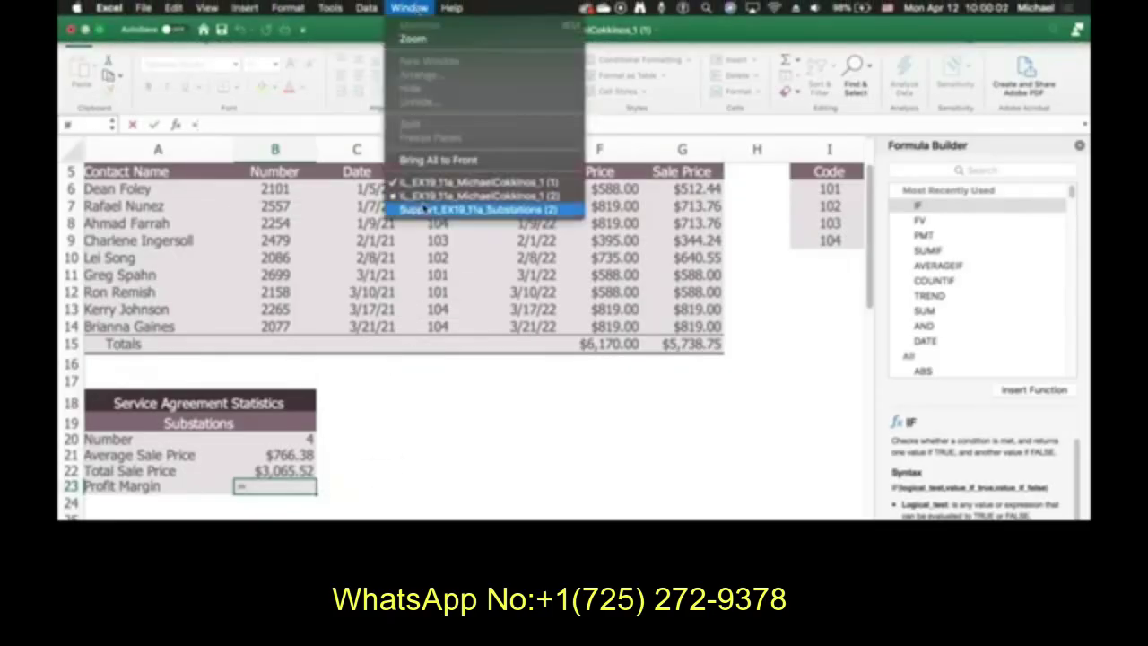